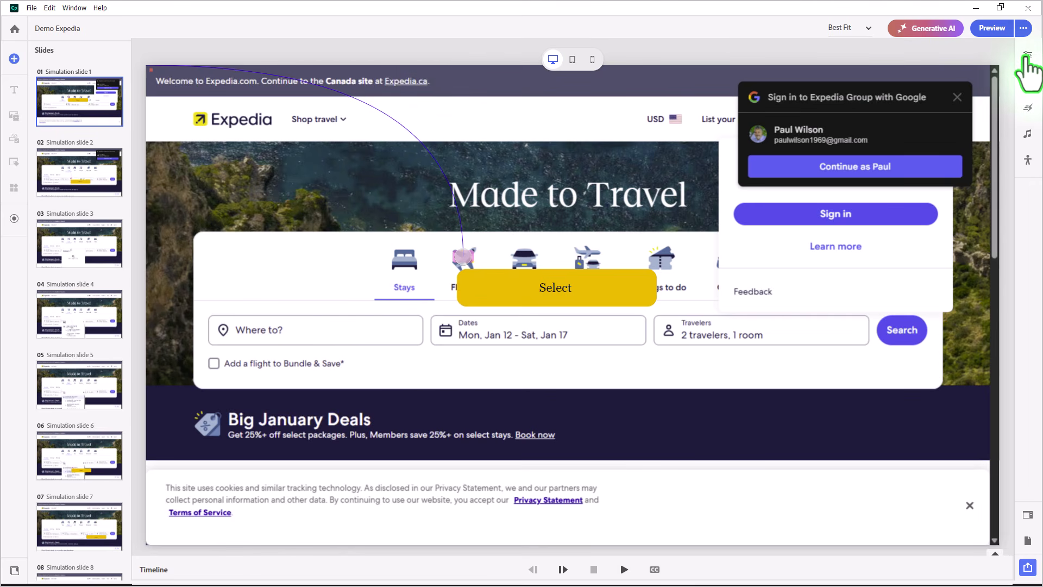
# Hide slide 1's background image and move the end of the mouse pointer path up and away from the highlight box
pyautogui.click(1028, 67)
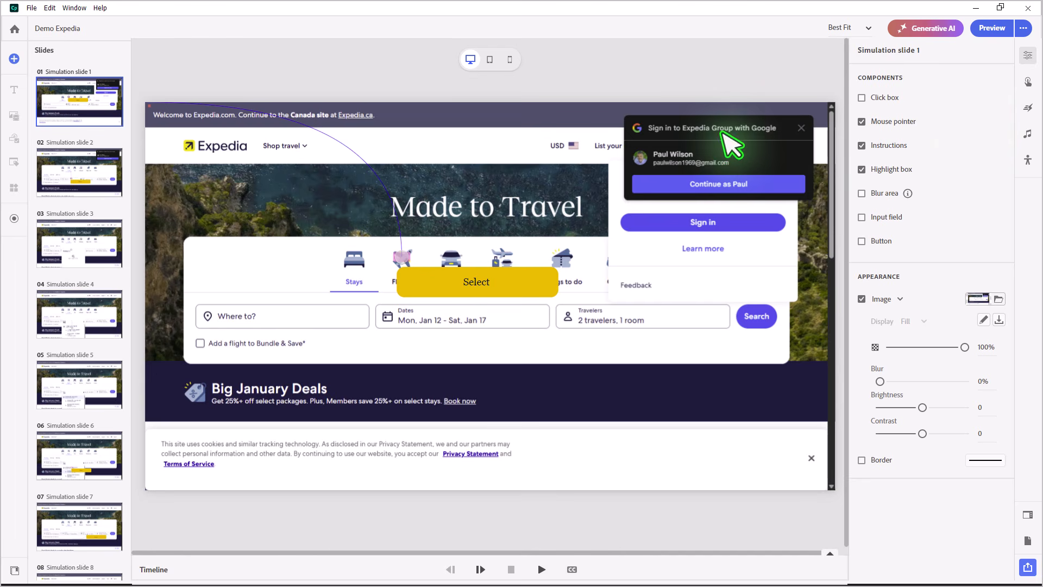
pyautogui.click(670, 568)
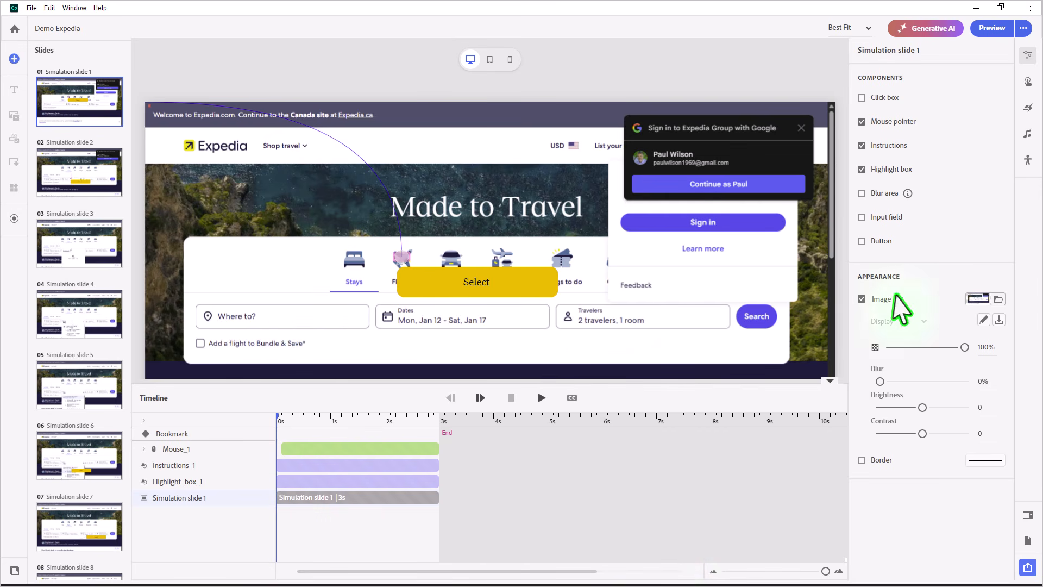
pyautogui.click(861, 299)
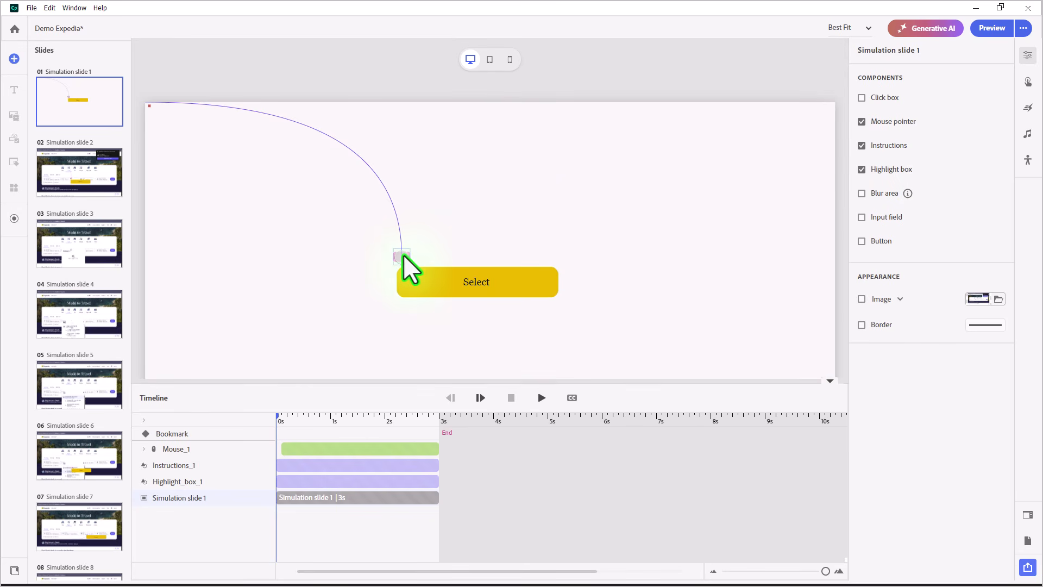
pyautogui.moveTo(403, 253); pyautogui.dragTo(451, 212)
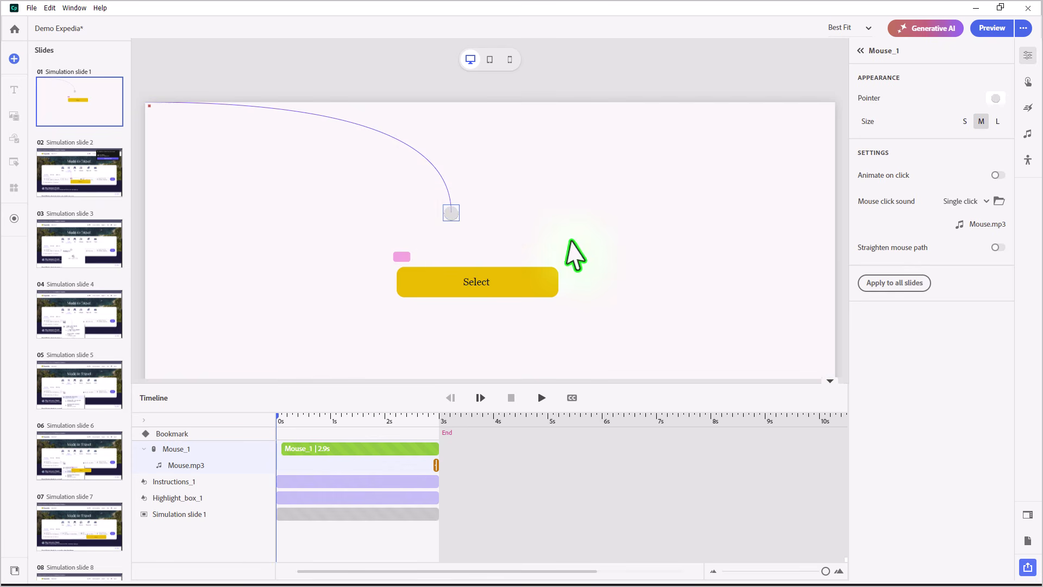
pyautogui.click(577, 239)
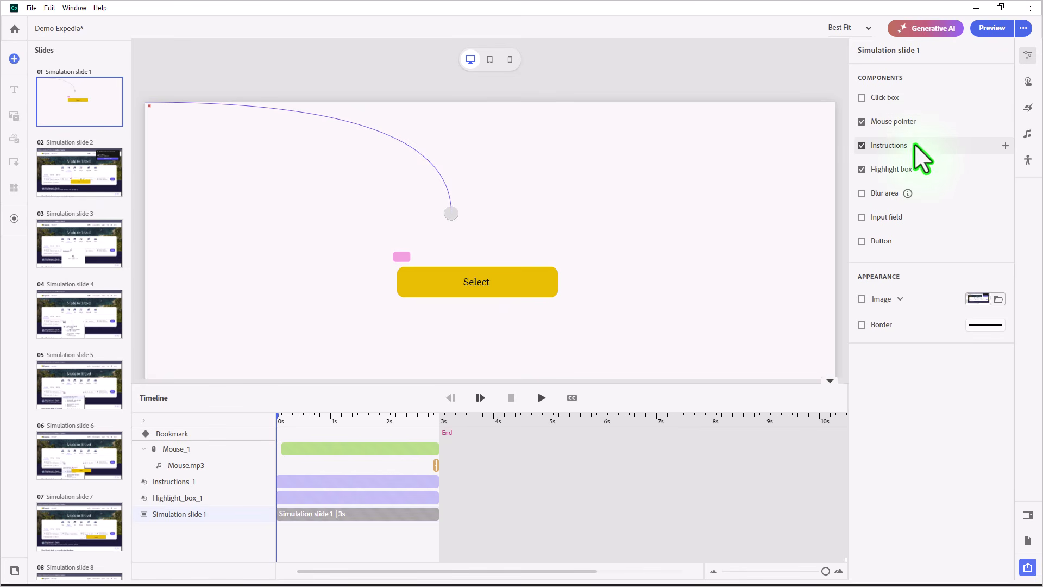
# Check the components of simulation slide 3 and turn the background image back on for slide 1
pyautogui.click(90, 236)
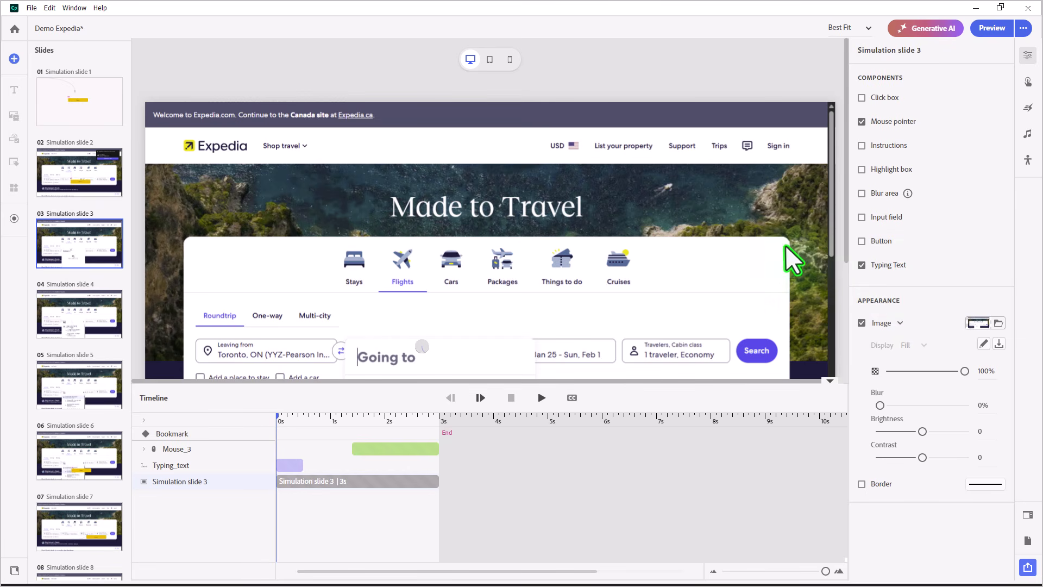
pyautogui.click(83, 99)
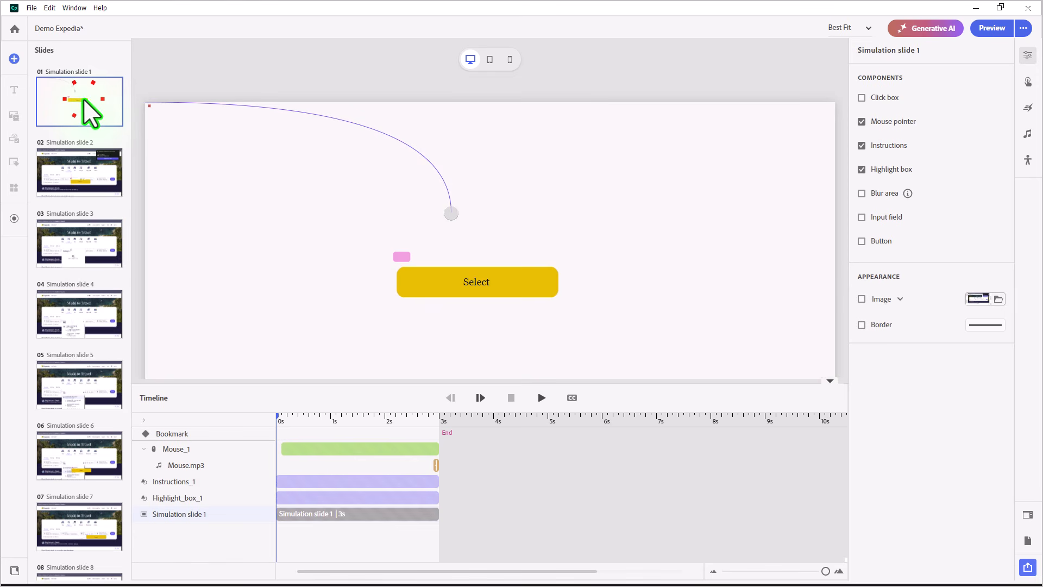
pyautogui.click(862, 299)
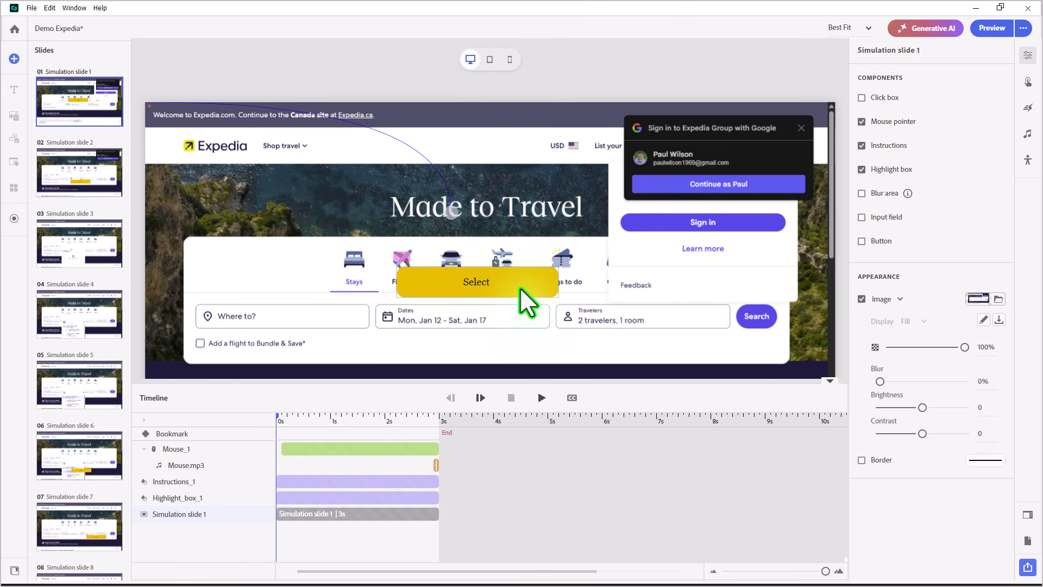
# Move slide 1's instruction box to about X 627, Y 304 and change its text to "Select the Flights icon to get started."
pyautogui.click(492, 279)
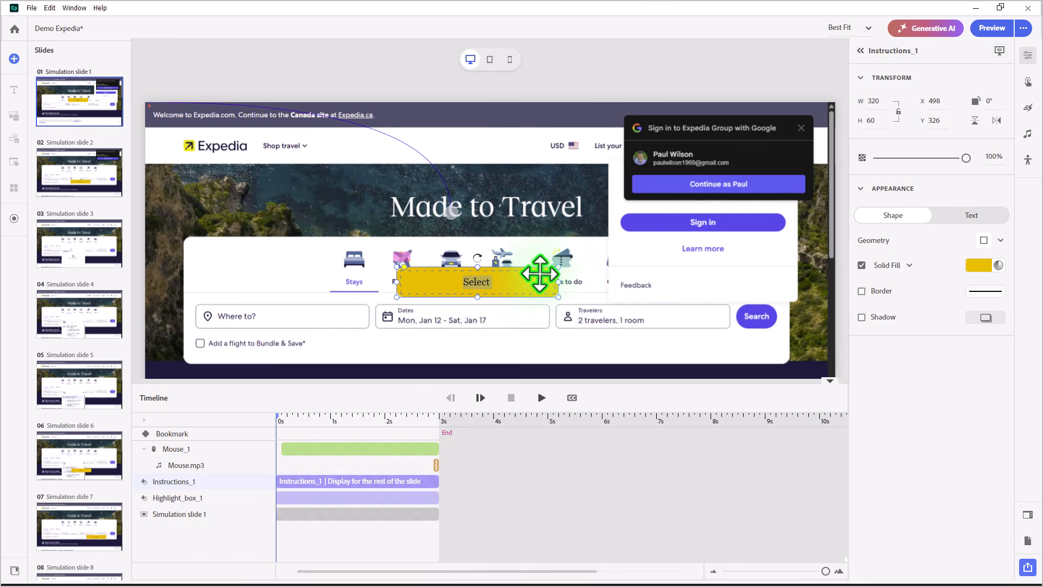
pyautogui.moveTo(540, 270); pyautogui.dragTo(605, 259)
pyautogui.click(567, 266)
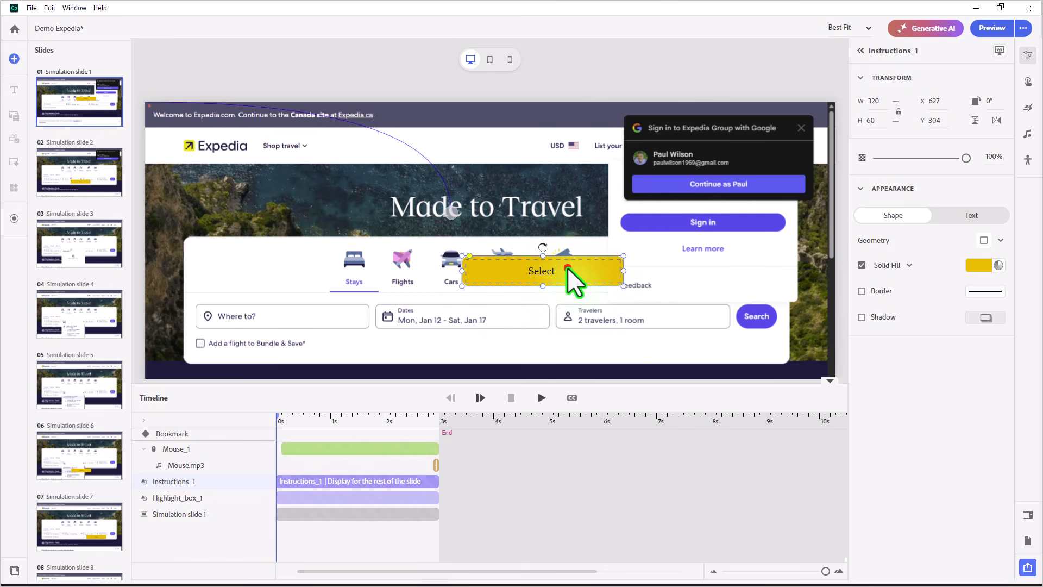
pyautogui.write('ct the Flights icon to get started.')
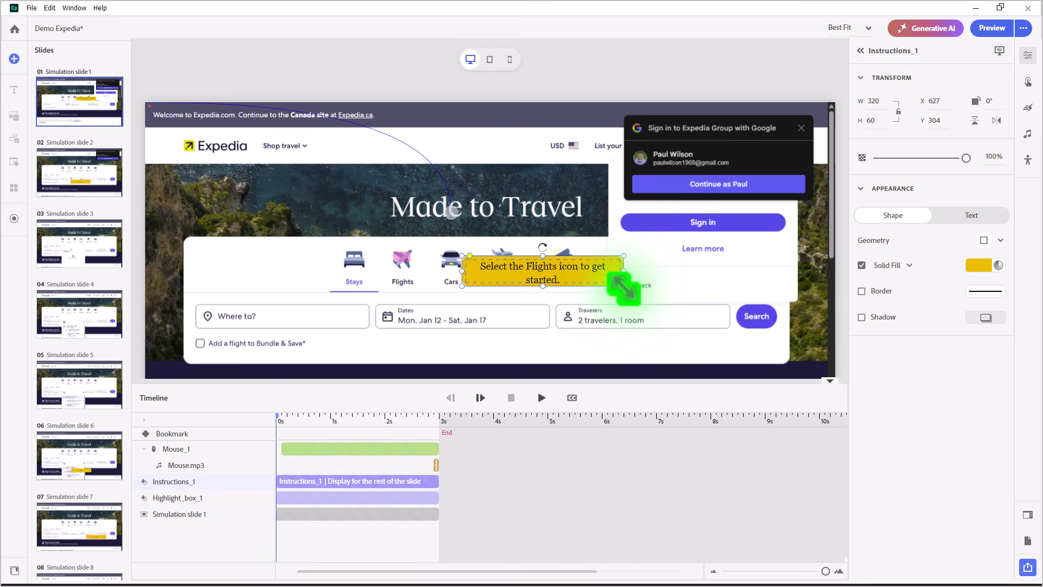
# Enlarge the instruction box to about 331 by 89 and move it below the search fields, at about X 495, Y 445
pyautogui.moveTo(624, 287); pyautogui.dragTo(629, 300)
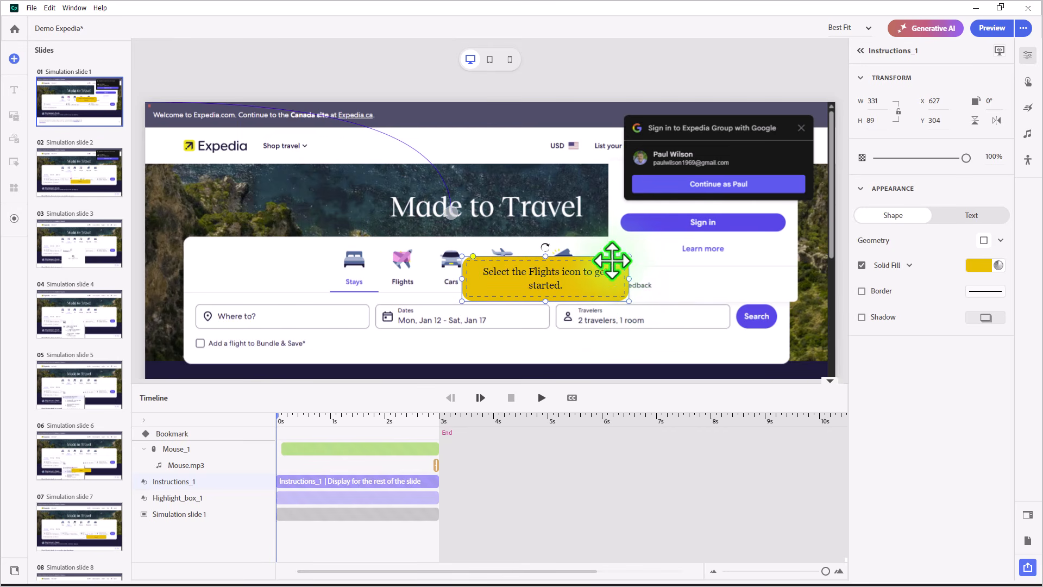
pyautogui.moveTo(612, 258); pyautogui.dragTo(545, 331)
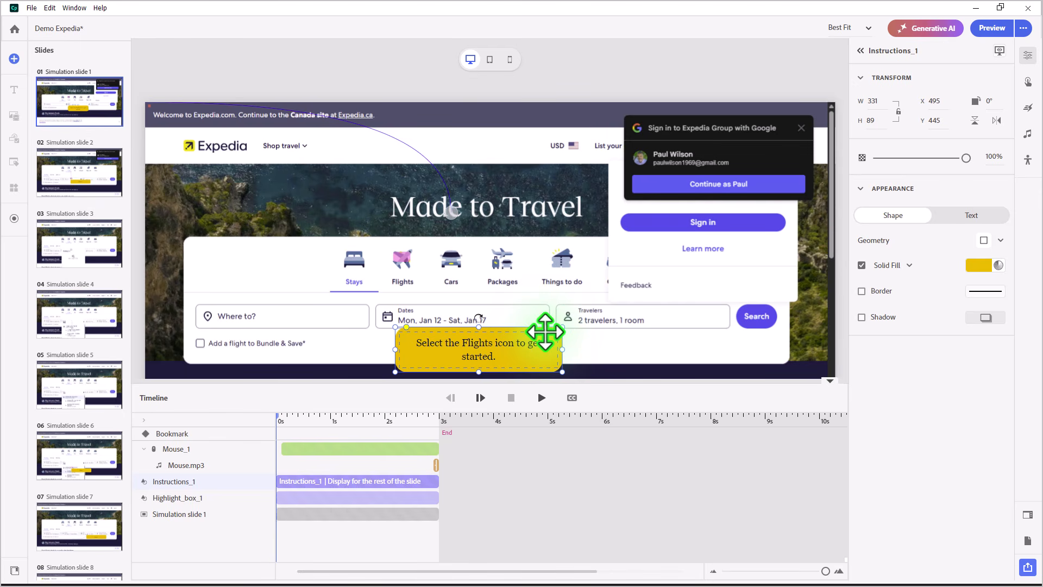
# Try rotating the instruction box by 20 degrees and undo the rotation
pyautogui.rightClick(546, 330)
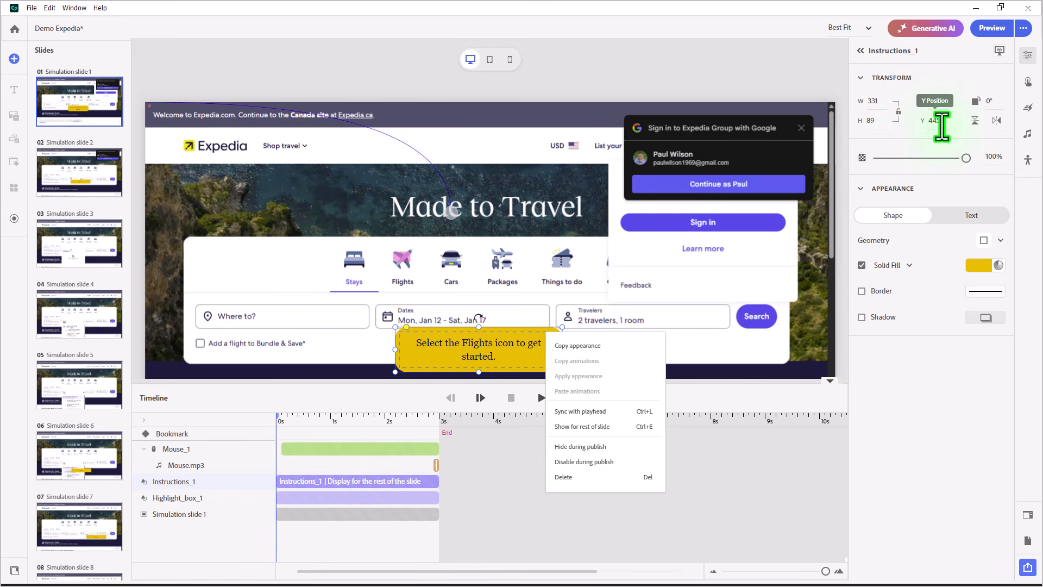
pyautogui.click(999, 100)
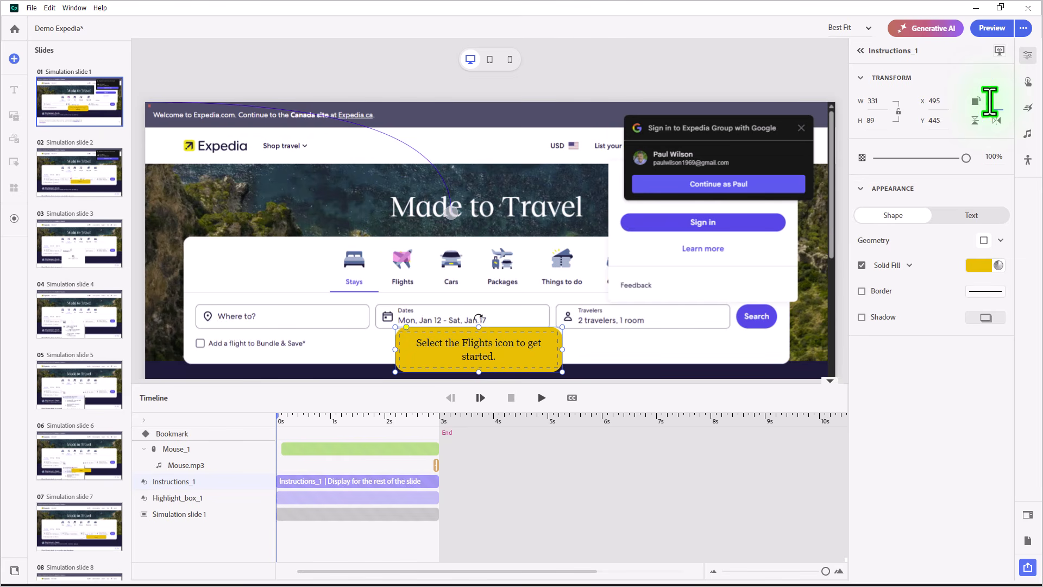
pyautogui.write('20')
pyautogui.press('Return')
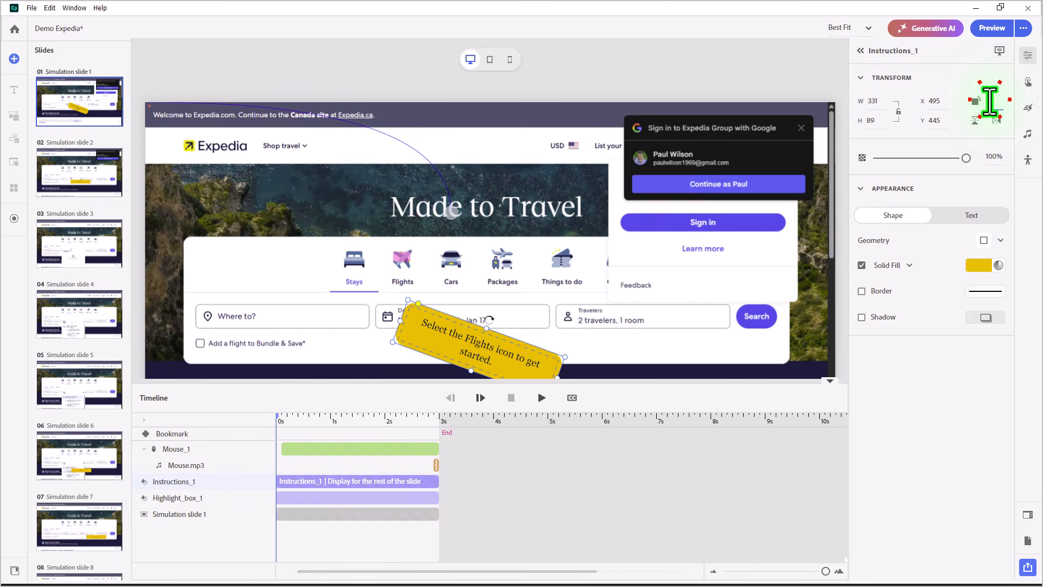
pyautogui.hotkey('ctrl', 'z')
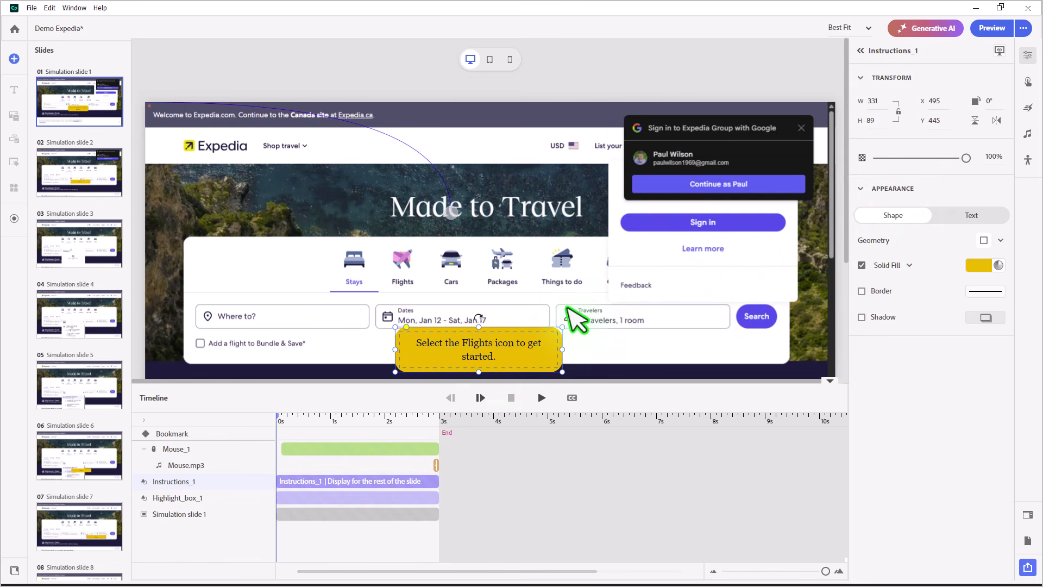
# Make the word "Flights" bold and widen the instruction box to about 380, repositioned at about X 457, Y 449
pyautogui.doubleClick(475, 343)
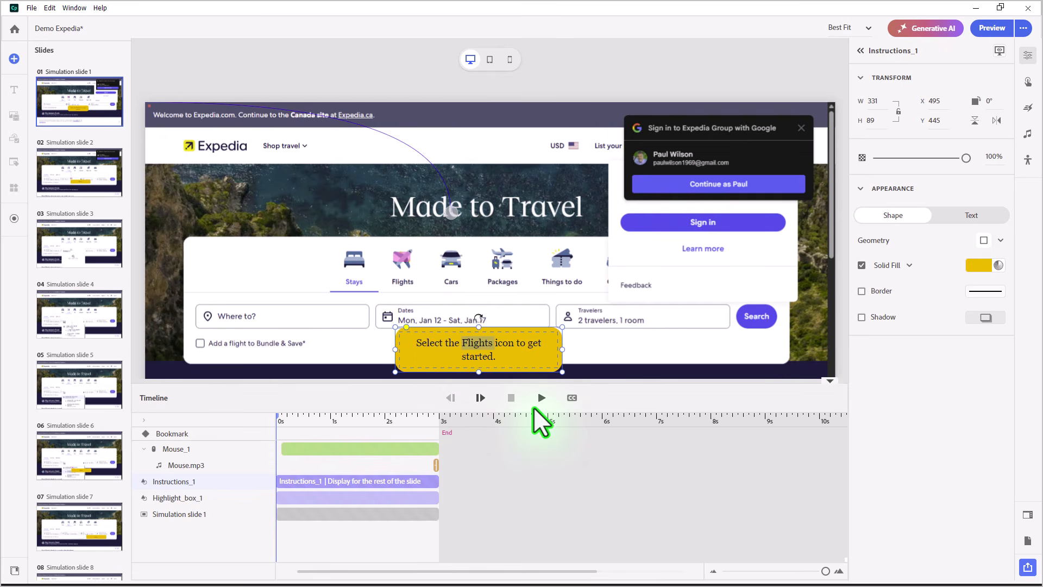
pyautogui.hotkey('ctrl', 'b')
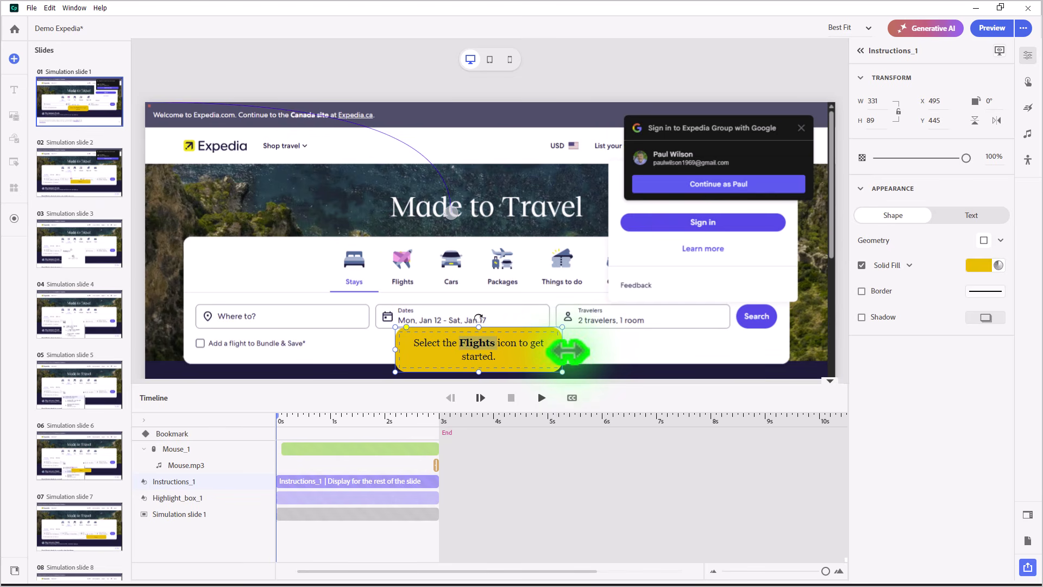
pyautogui.moveTo(563, 350); pyautogui.dragTo(586, 351)
pyautogui.moveTo(591, 352); pyautogui.dragTo(549, 362)
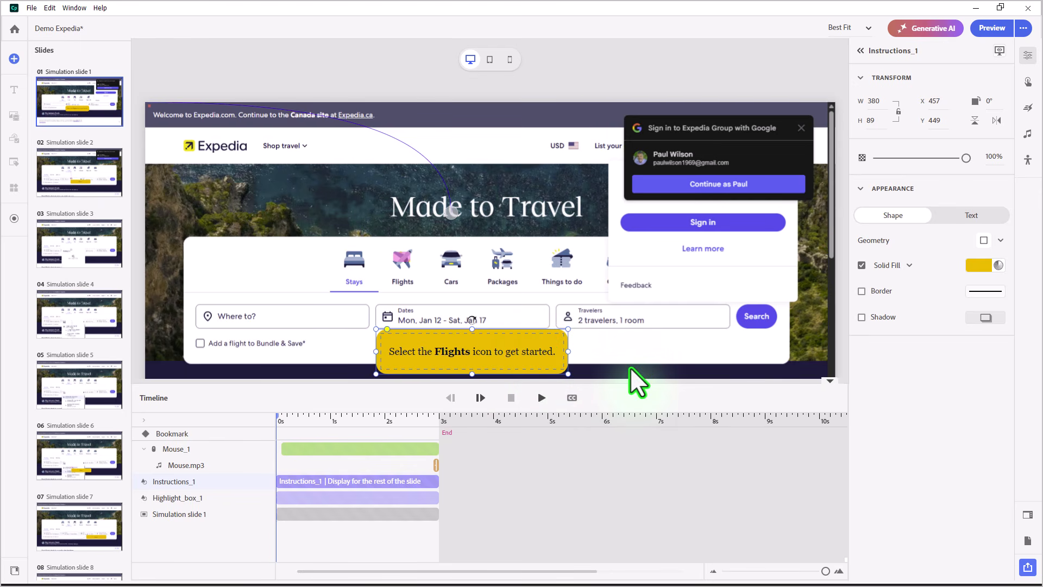
# Copy the full instruction text and start generating text-to-speech audio for slide 1
pyautogui.click(525, 352)
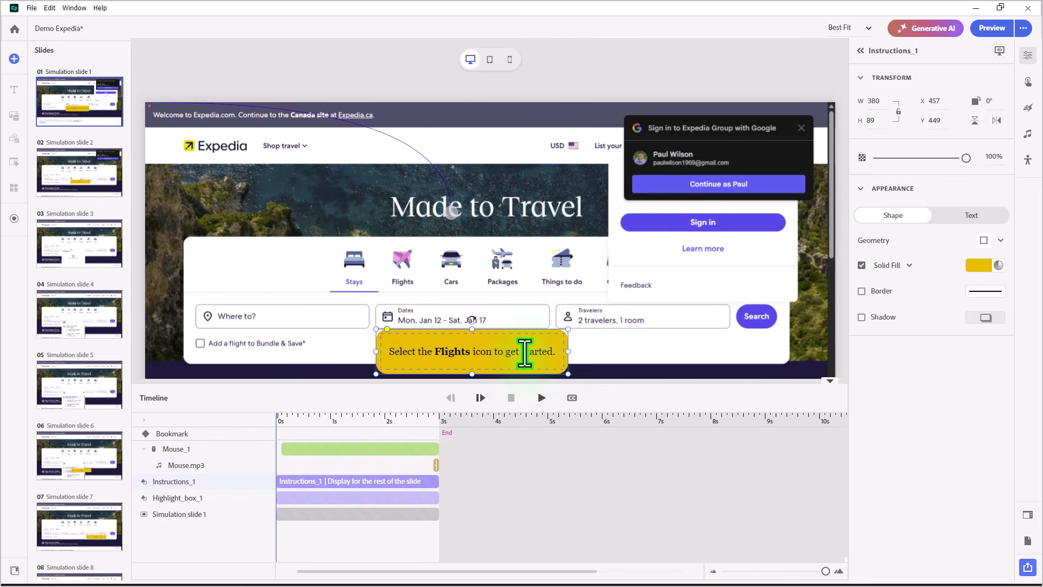
pyautogui.hotkey('ctrl', 'a')
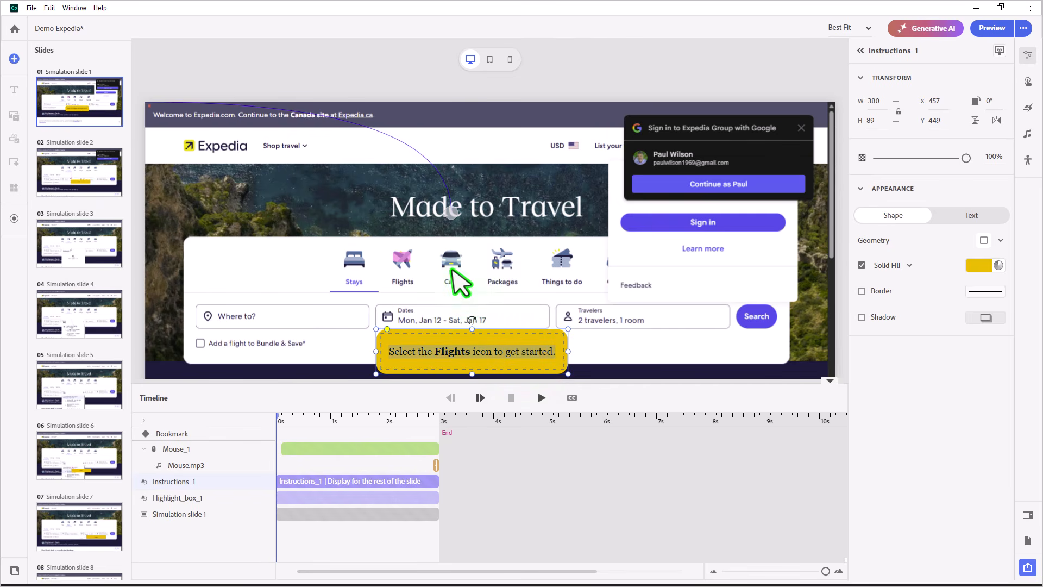
pyautogui.click(70, 104)
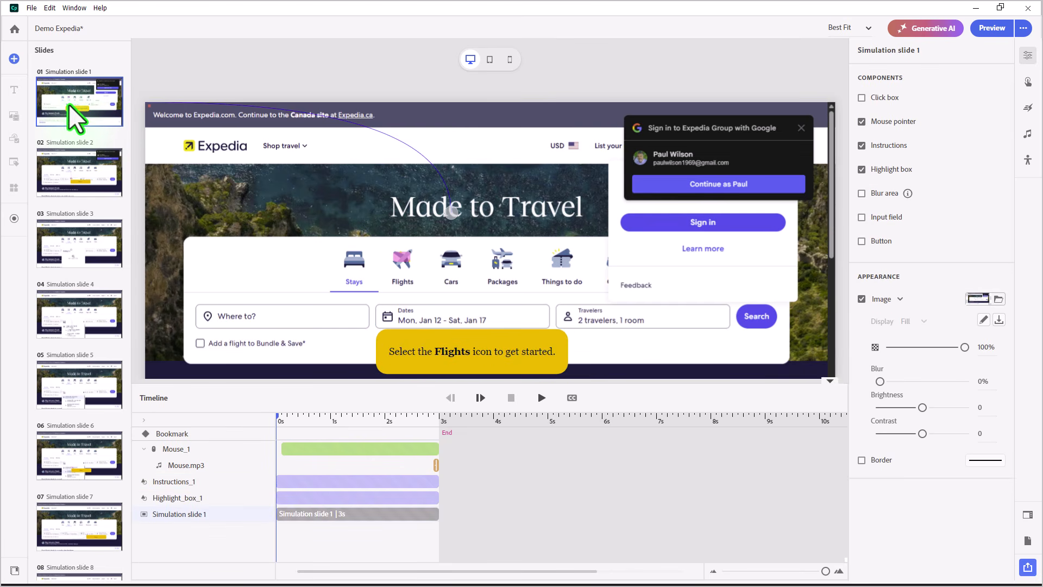
pyautogui.click(1026, 136)
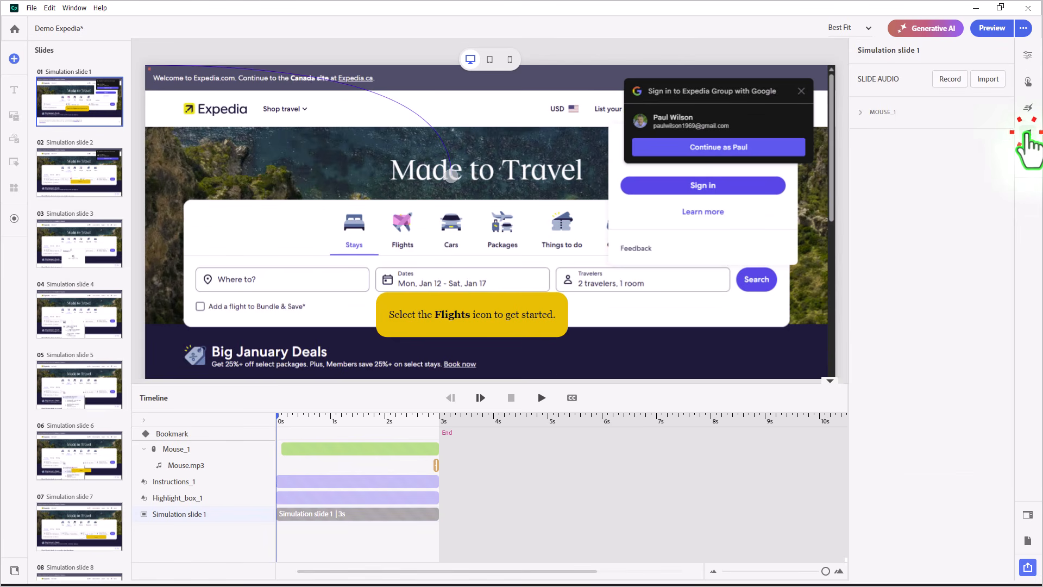
pyautogui.click(984, 77)
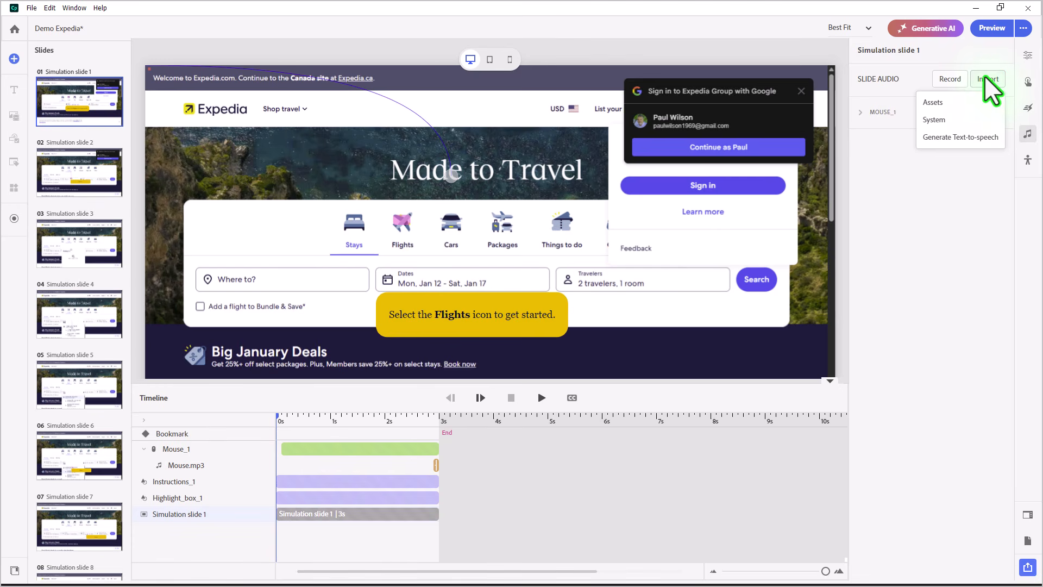
pyautogui.click(989, 138)
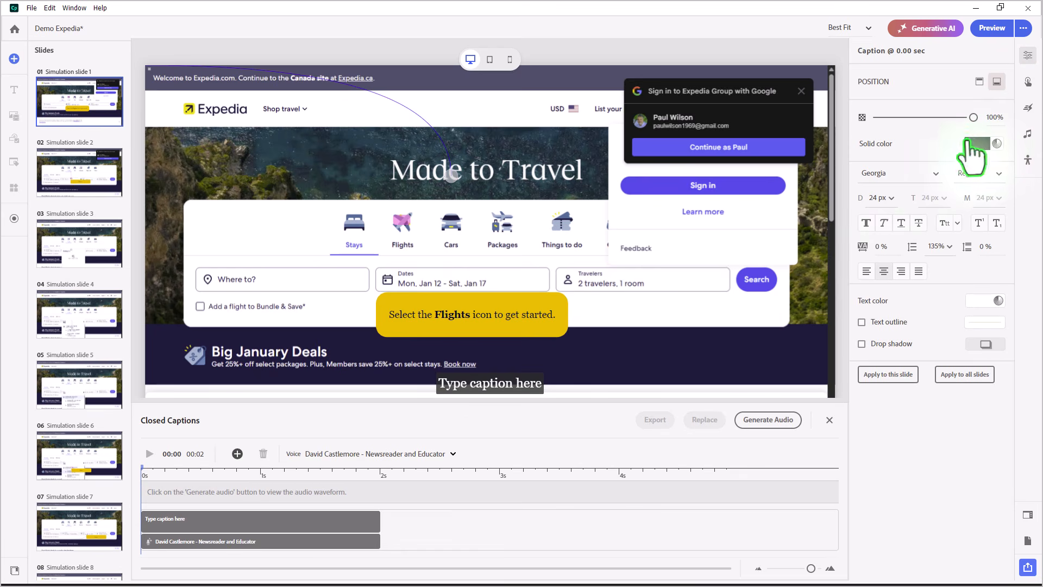
# Replace the closed caption's placeholder with "Select the Flights icon to get started."
pyautogui.scroll(-3, 759, 230)
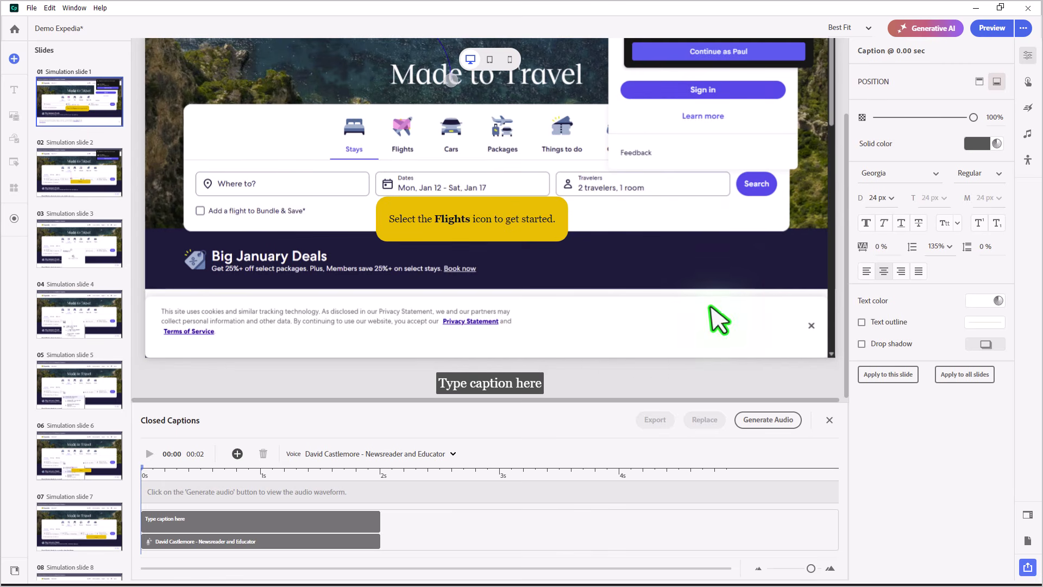
pyautogui.click(524, 375)
pyautogui.click(489, 386)
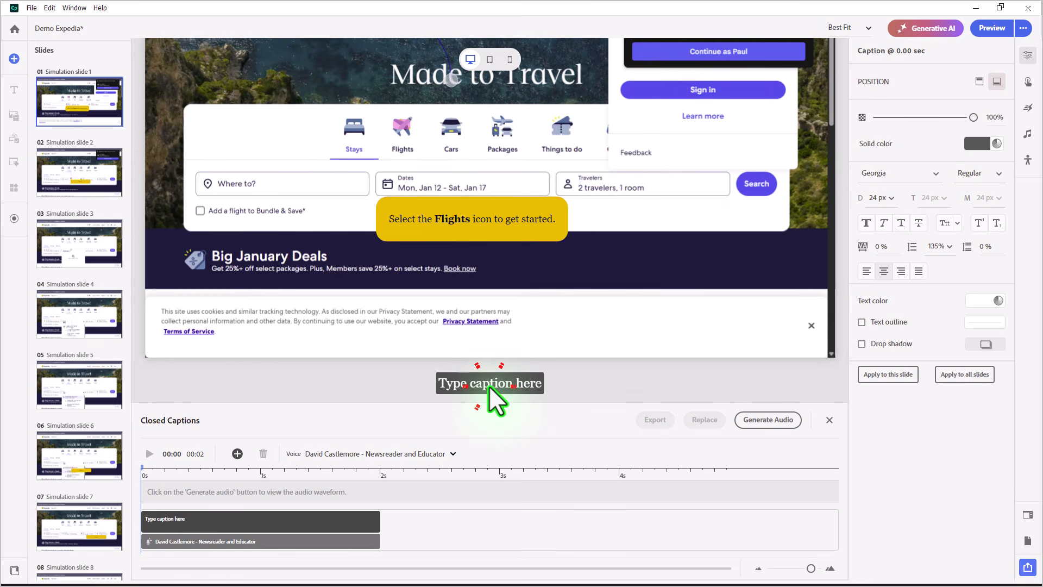
pyautogui.write('Select the Flights icon to get started.')
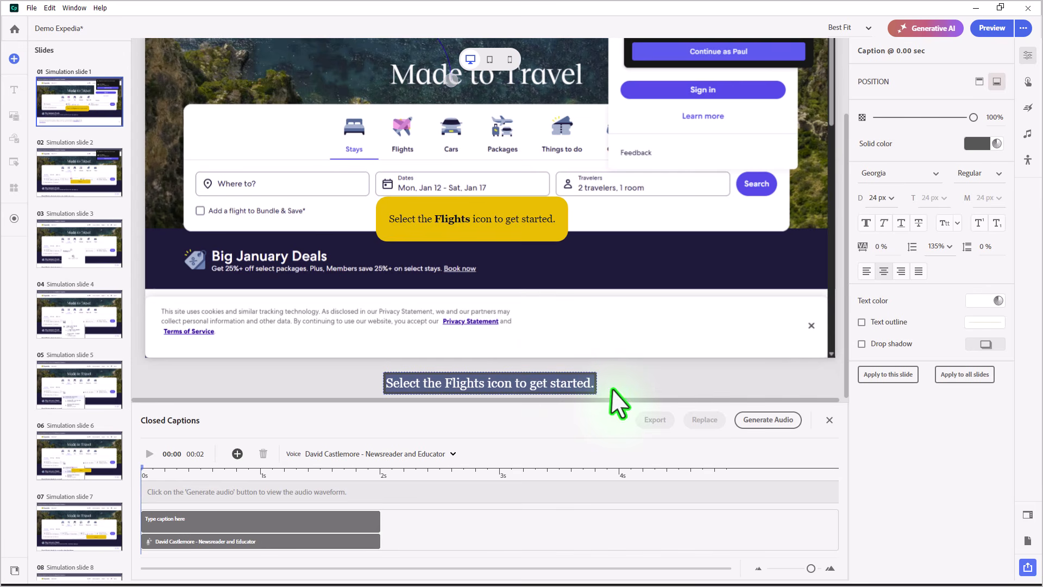
# Browse more voices for the caption and filter them by English language and American accent
pyautogui.click(386, 452)
pyautogui.click(387, 454)
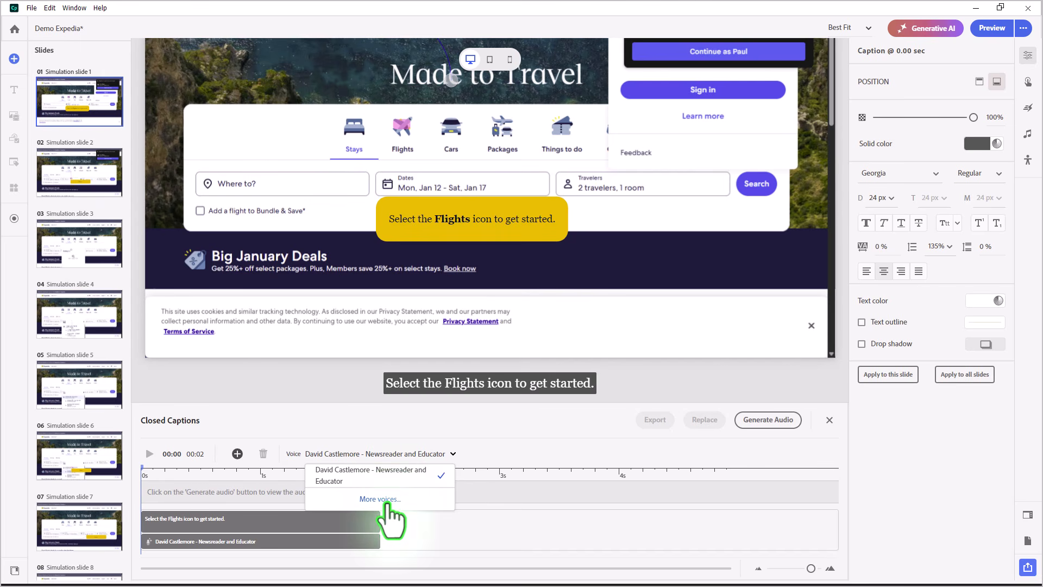
pyautogui.click(386, 501)
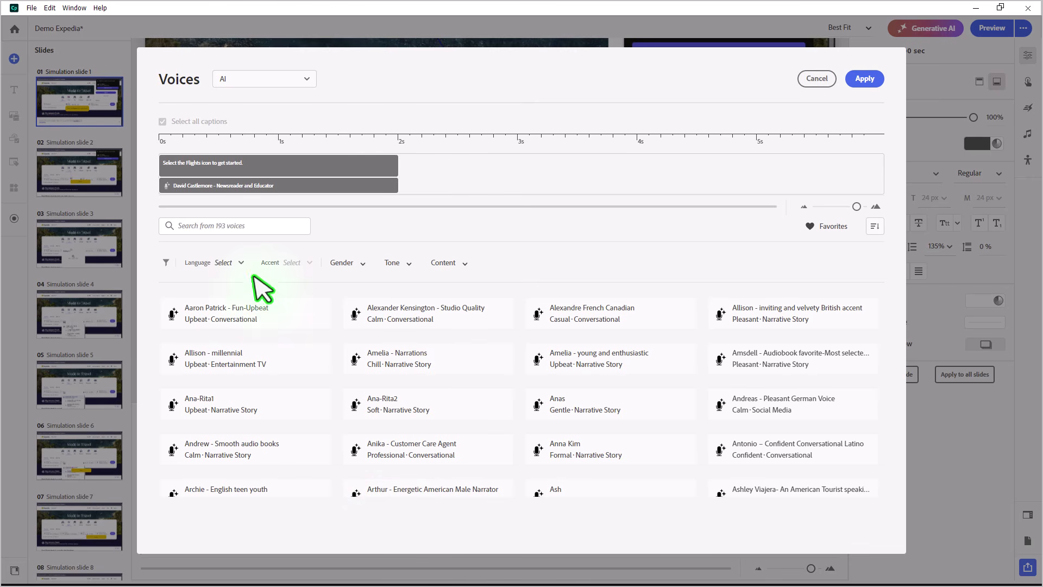
pyautogui.click(235, 261)
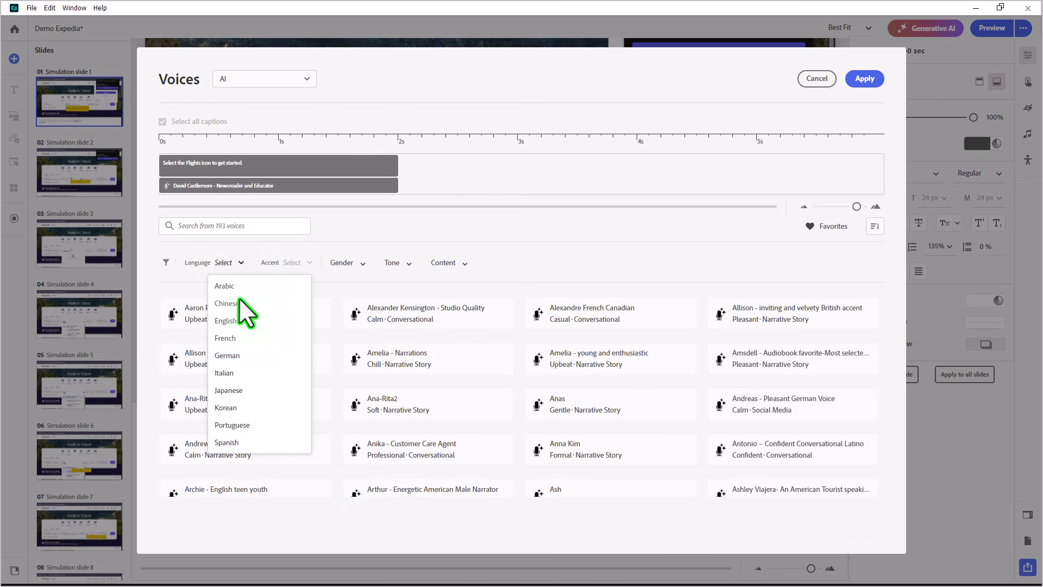
pyautogui.click(242, 320)
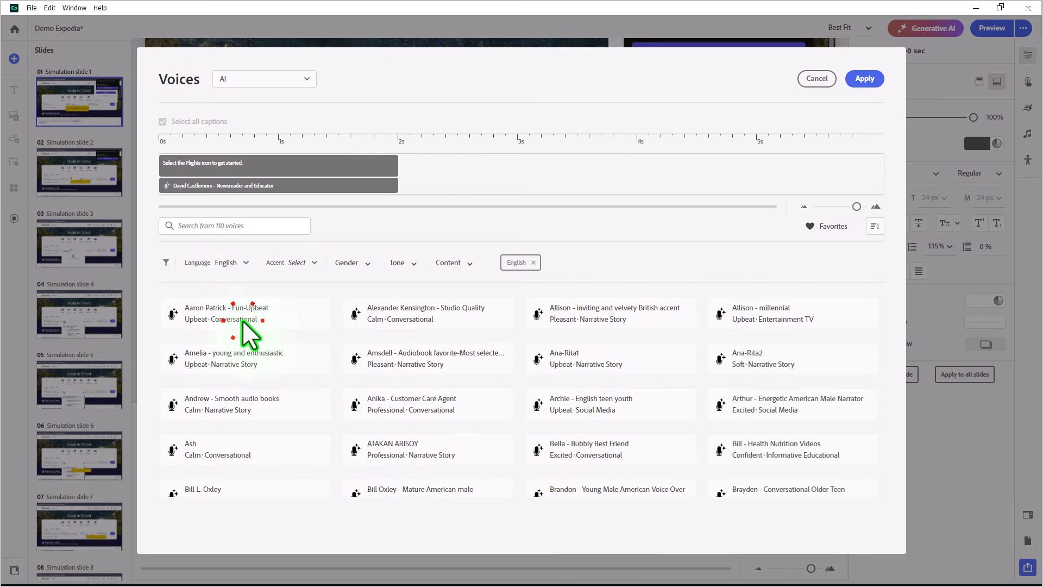
pyautogui.click(309, 262)
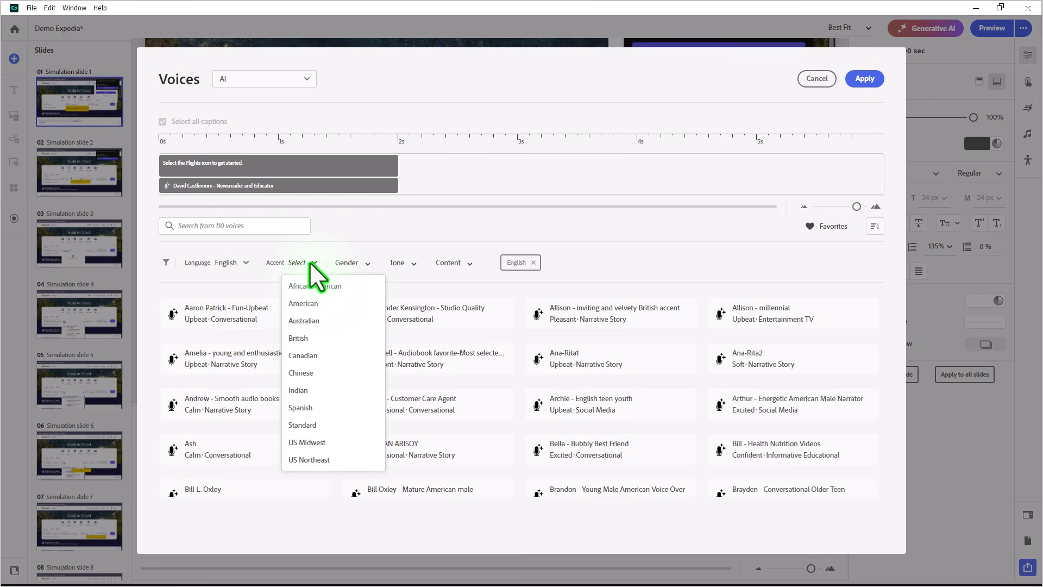
pyautogui.click(313, 303)
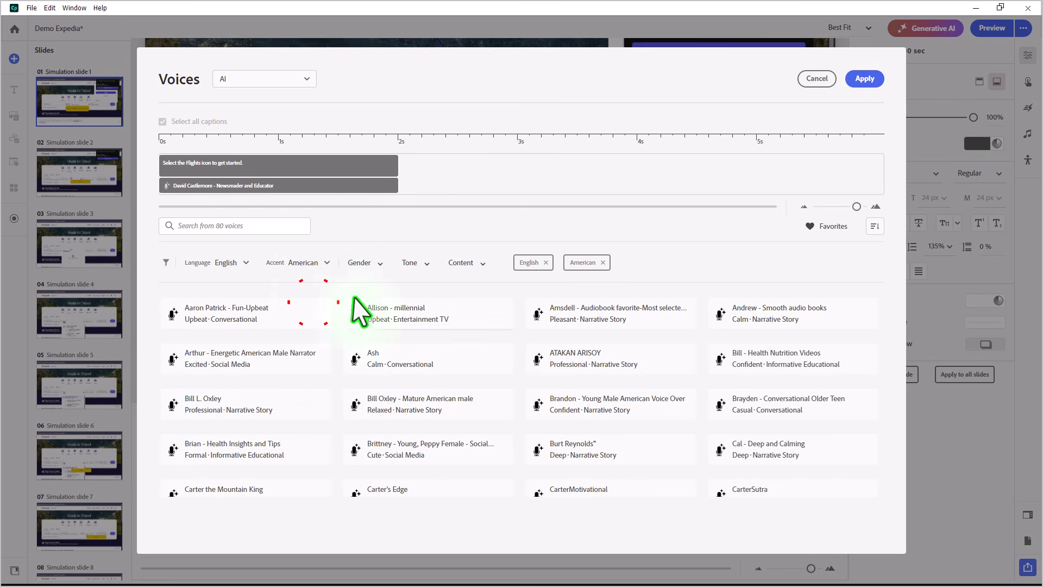
# Narrow the voice list further to female voices with a Confident tone
pyautogui.click(379, 263)
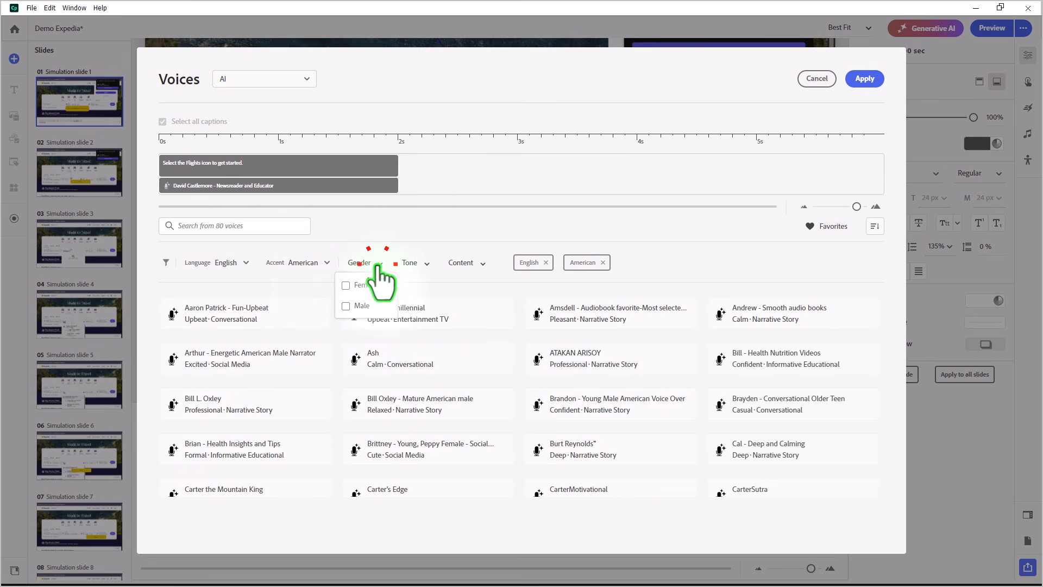
pyautogui.click(345, 285)
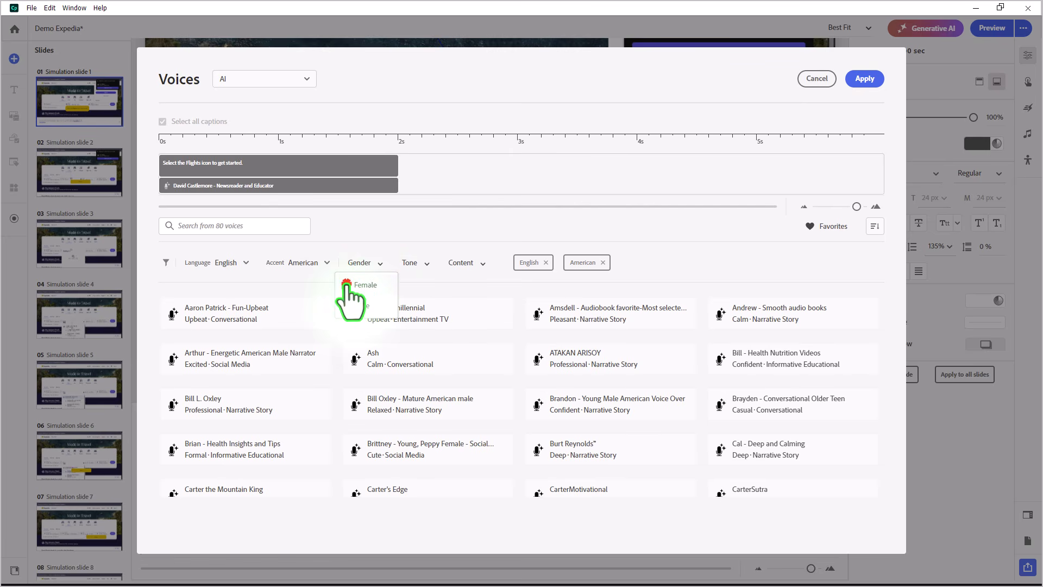
pyautogui.click(424, 264)
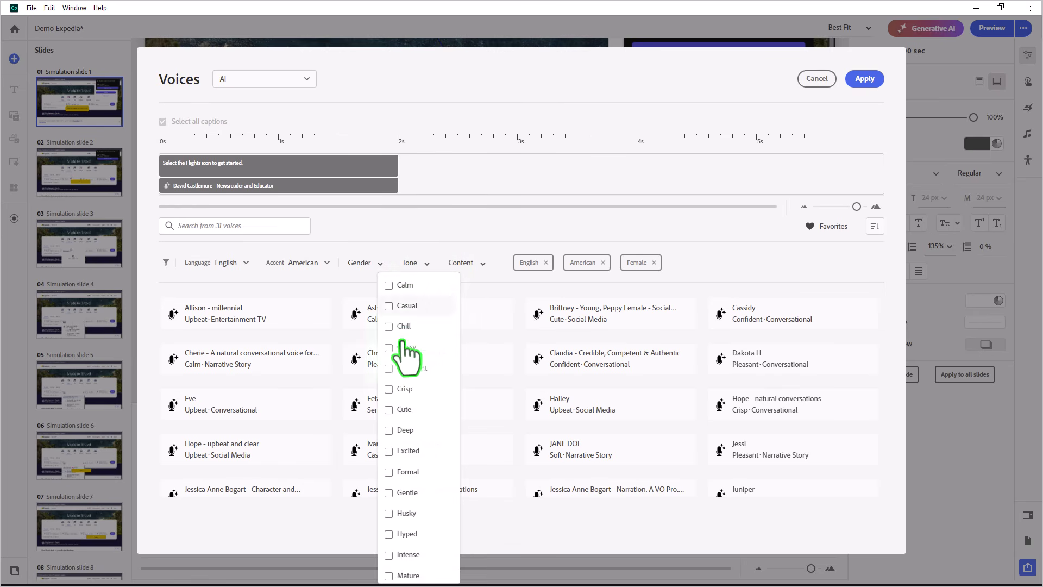
pyautogui.click(389, 367)
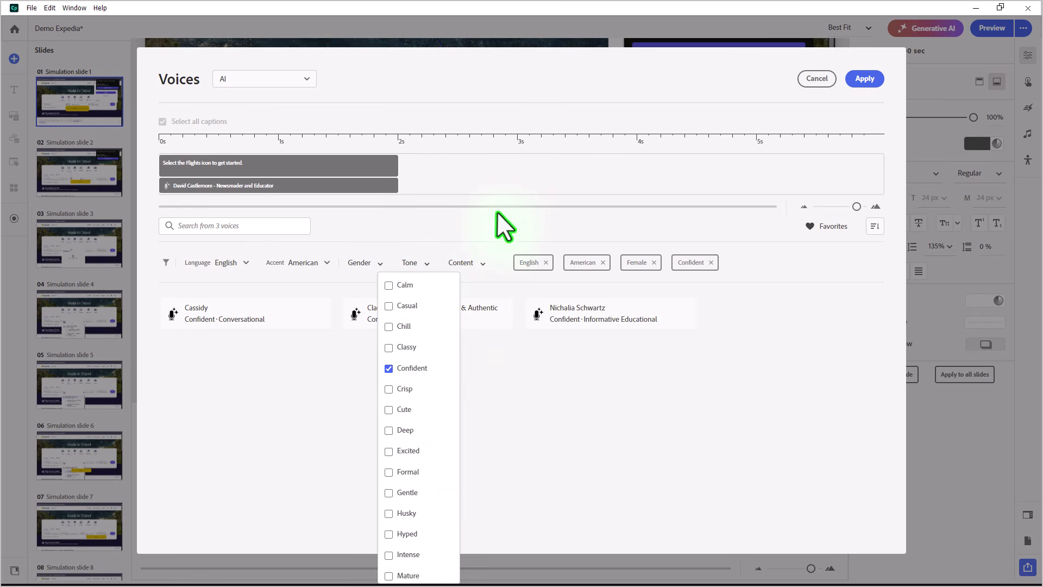
pyautogui.click(523, 412)
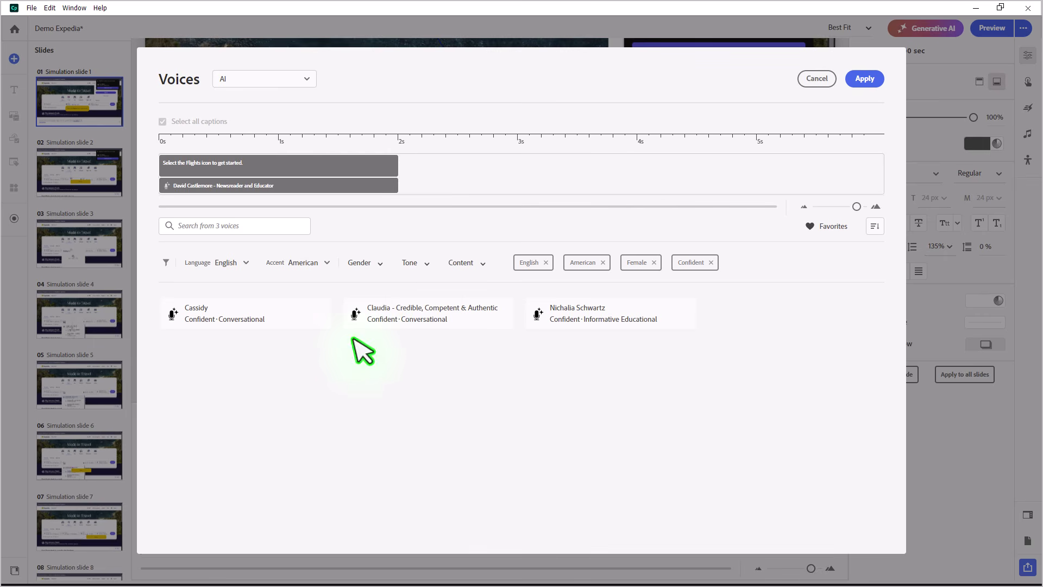
# Choose the Cassidy voice for the caption and apply it
pyautogui.moveTo(193, 321)
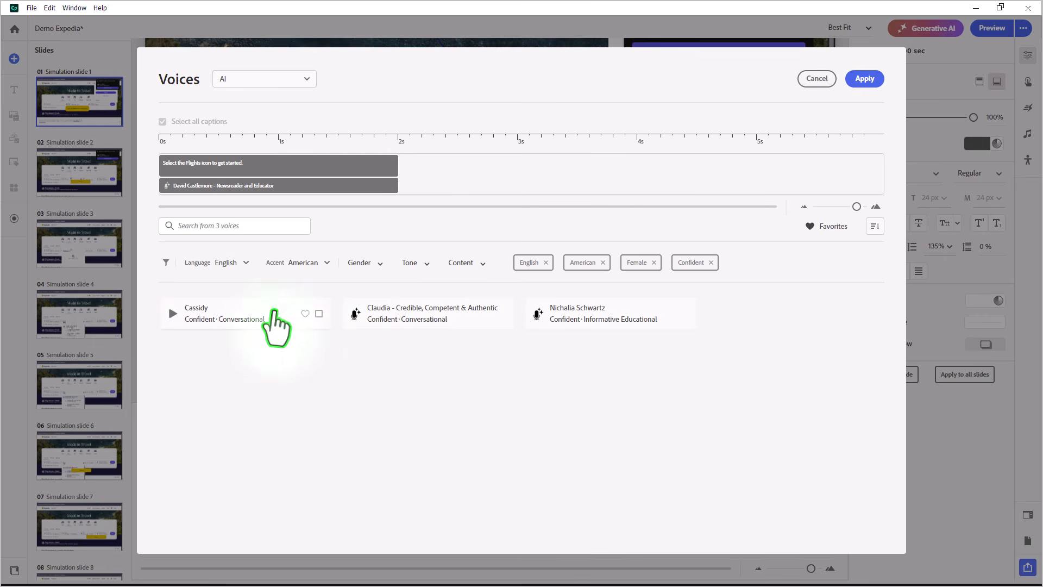
pyautogui.click(317, 314)
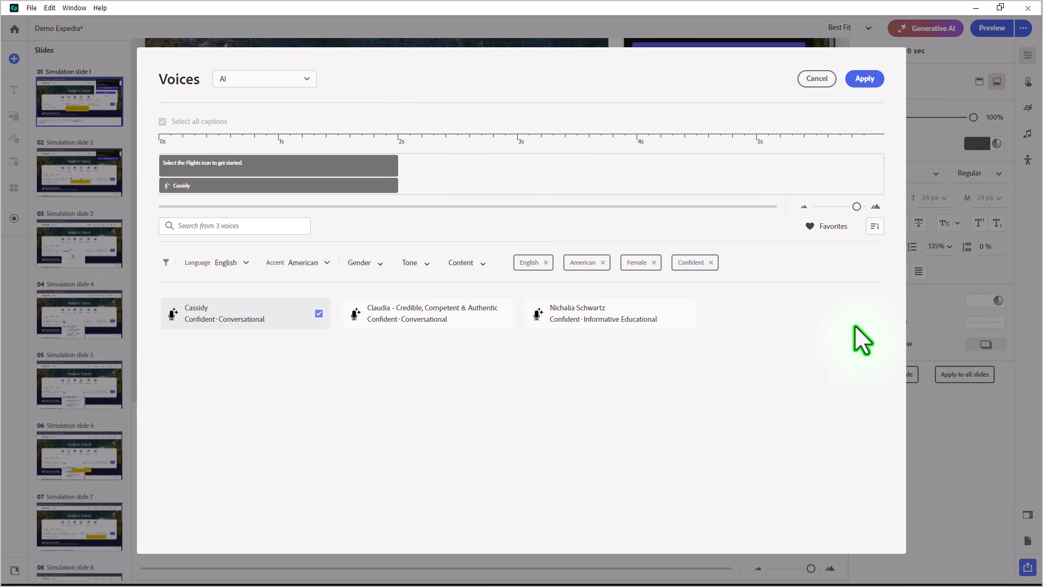
pyautogui.click(868, 77)
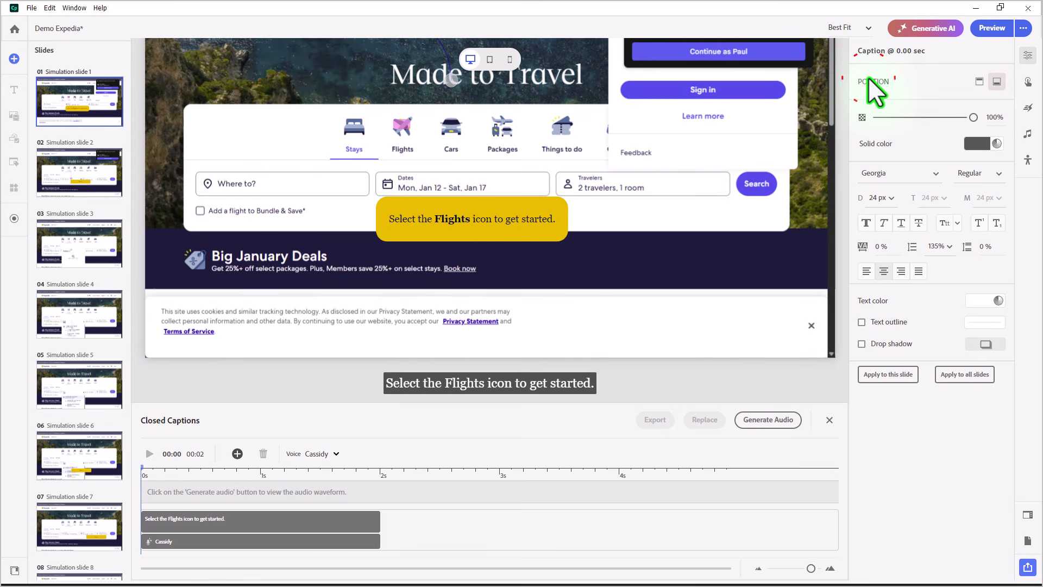
# Generate the caption's audio, play it back and close the closed captions editor
pyautogui.click(771, 418)
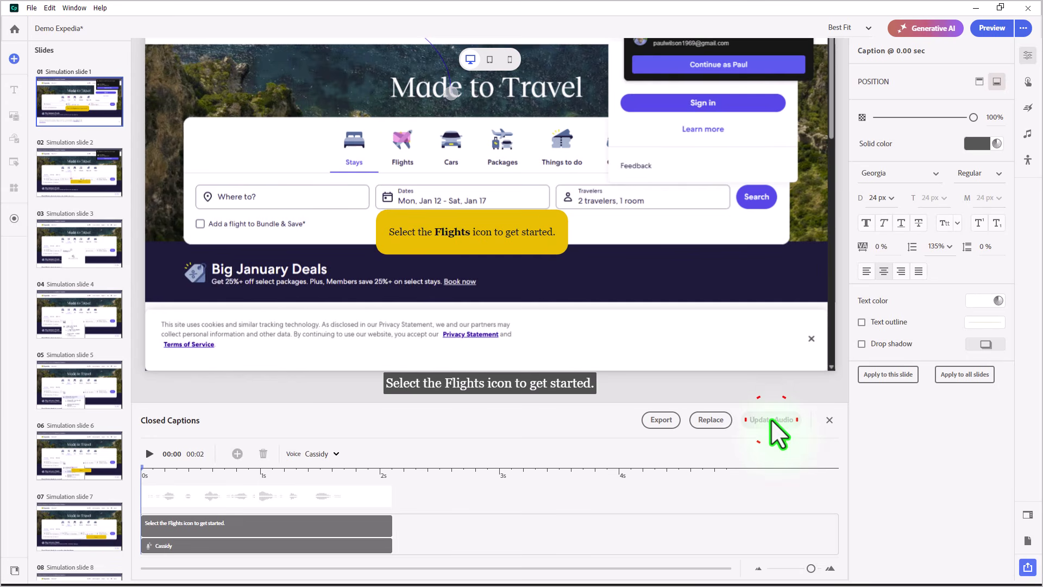
pyautogui.click(148, 452)
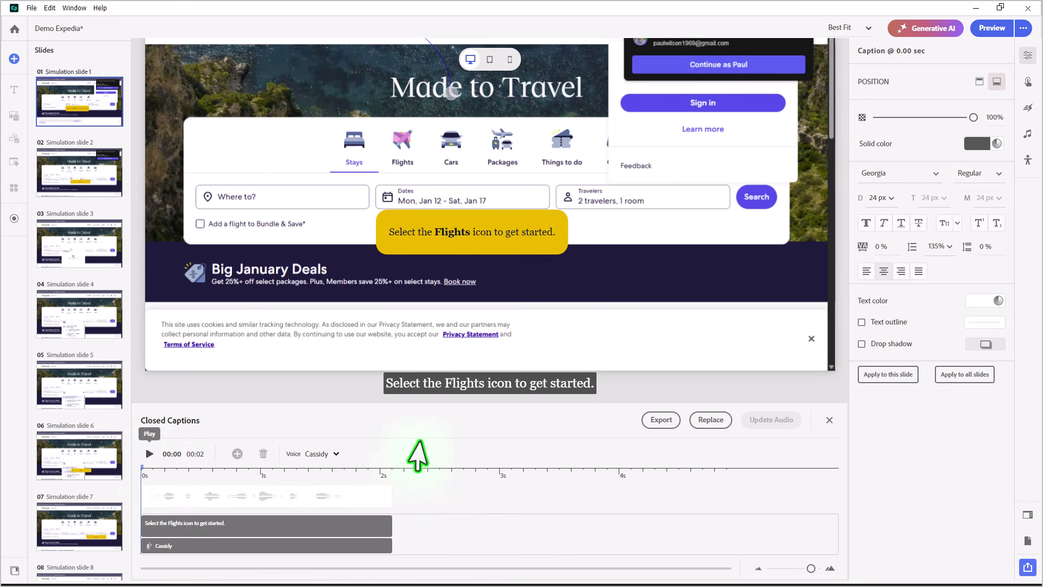
pyautogui.click(829, 418)
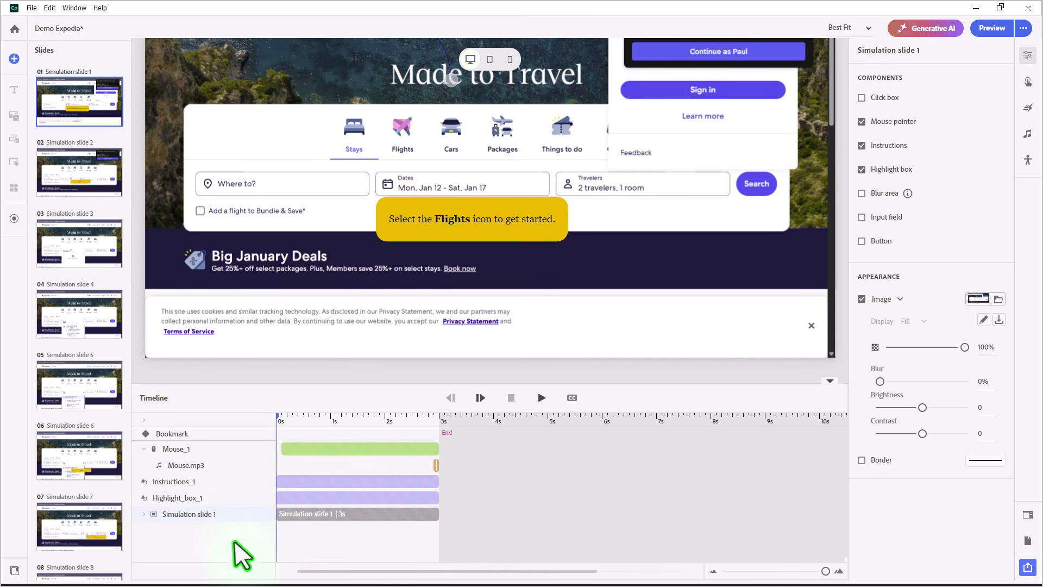
# Show the slide's audio track in the timeline and move the Mouse_1 clip to start at about 1.8 s
pyautogui.click(143, 514)
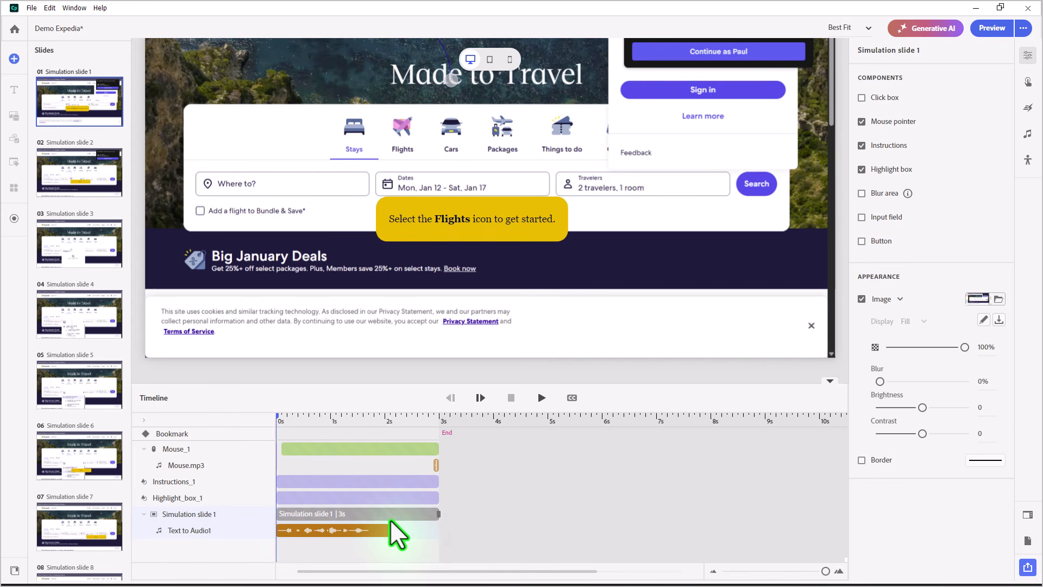
pyautogui.click(373, 416)
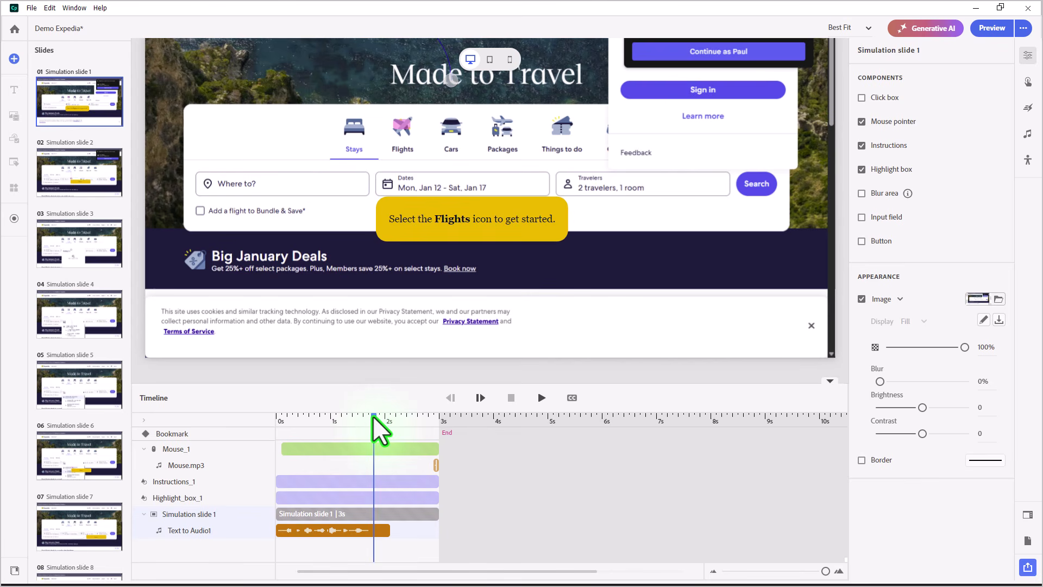
pyautogui.click(342, 450)
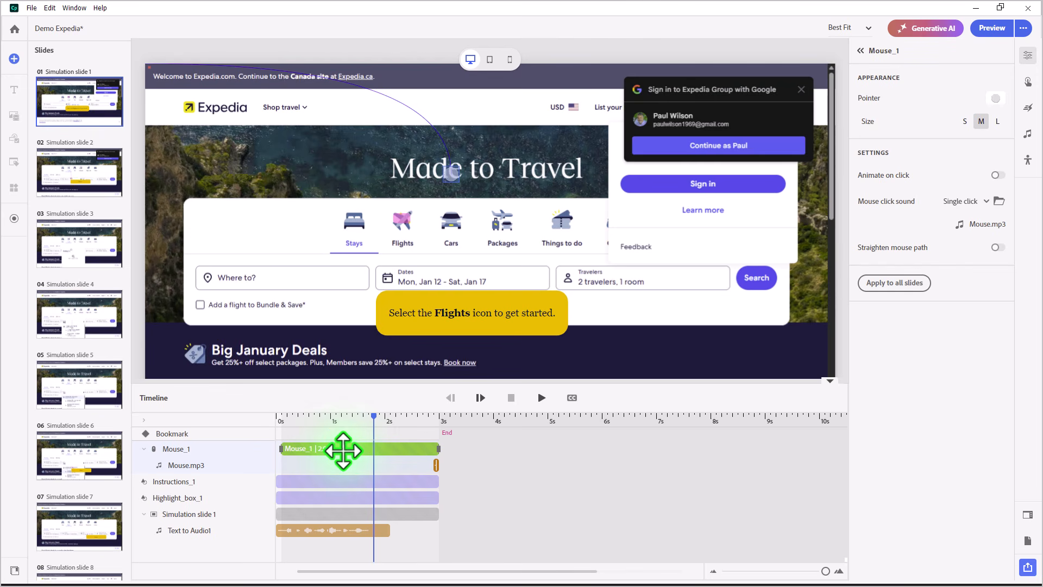
pyautogui.hotkey('ctrl', 'l')
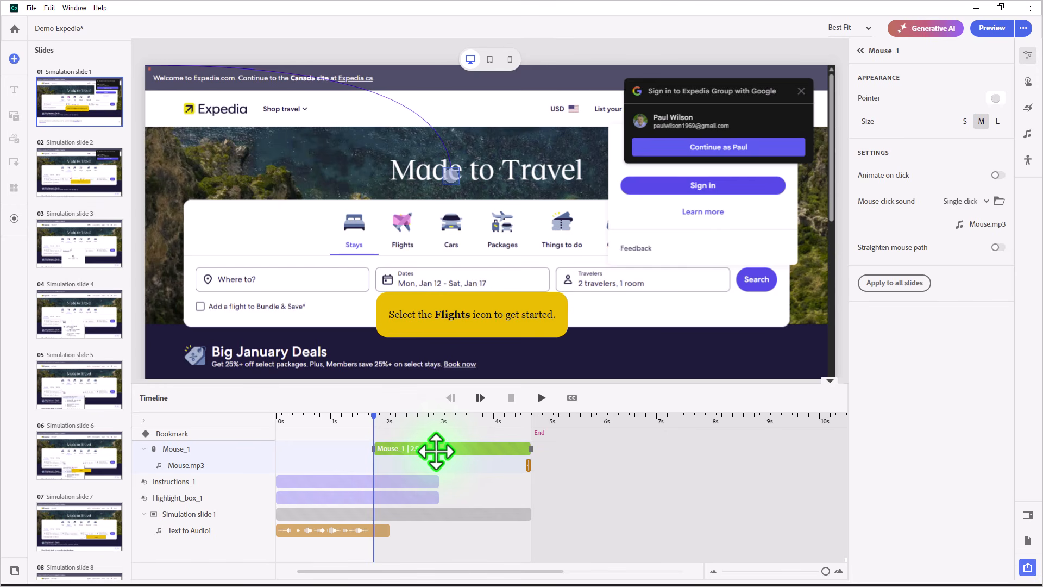
# Extend the Instructions_1 and Highlight_box_1 clips to the end of the slide
pyautogui.click(411, 481)
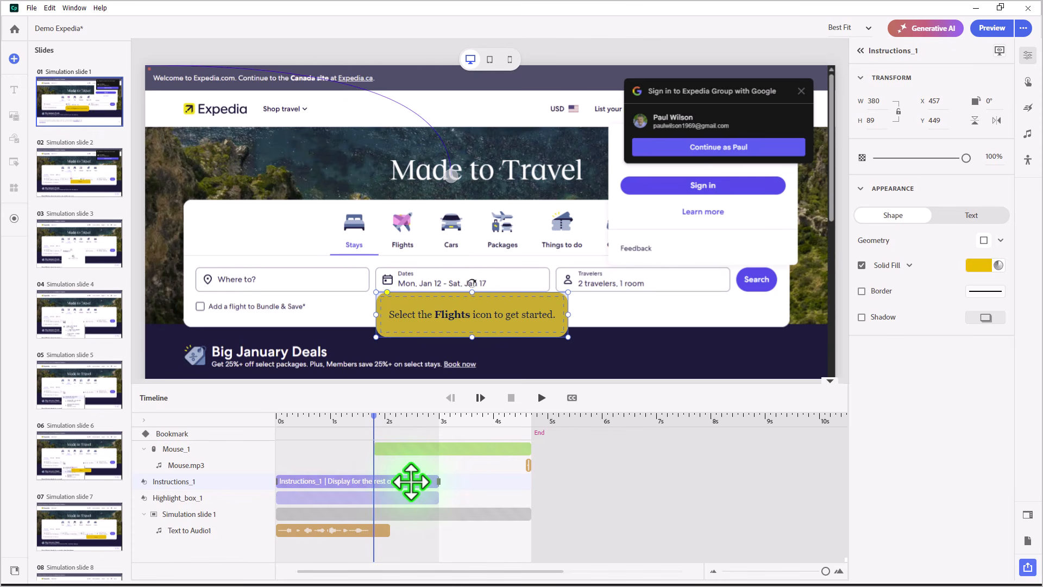
pyautogui.hotkey('ctrl', 'e')
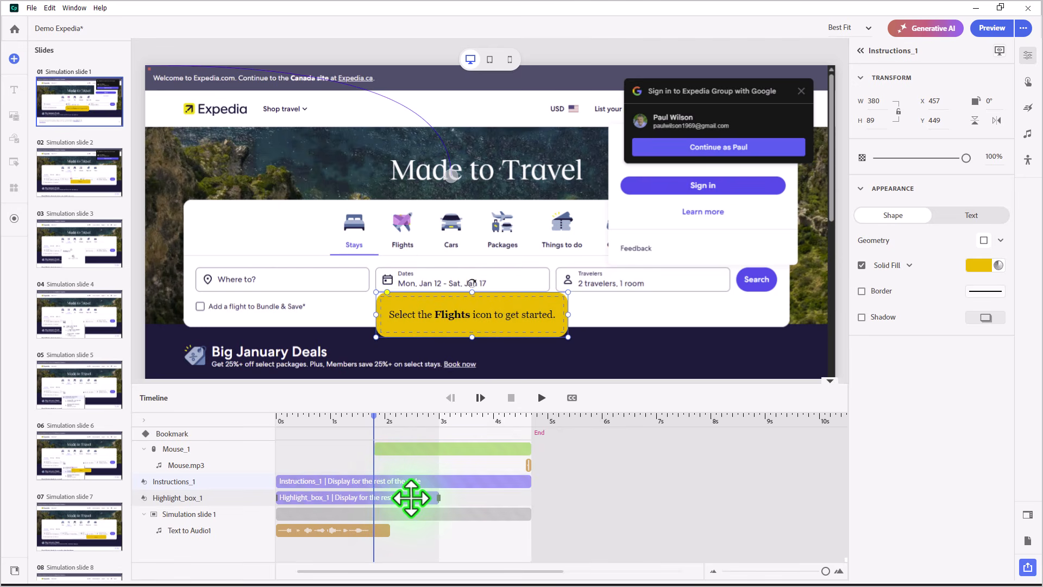
pyautogui.click(411, 498)
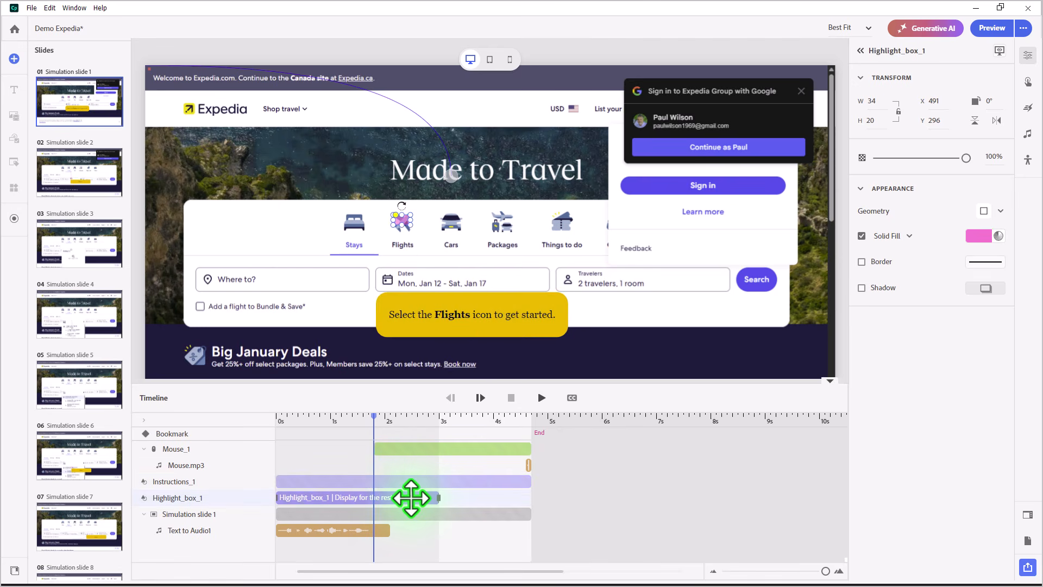
pyautogui.hotkey('ctrl', 'e')
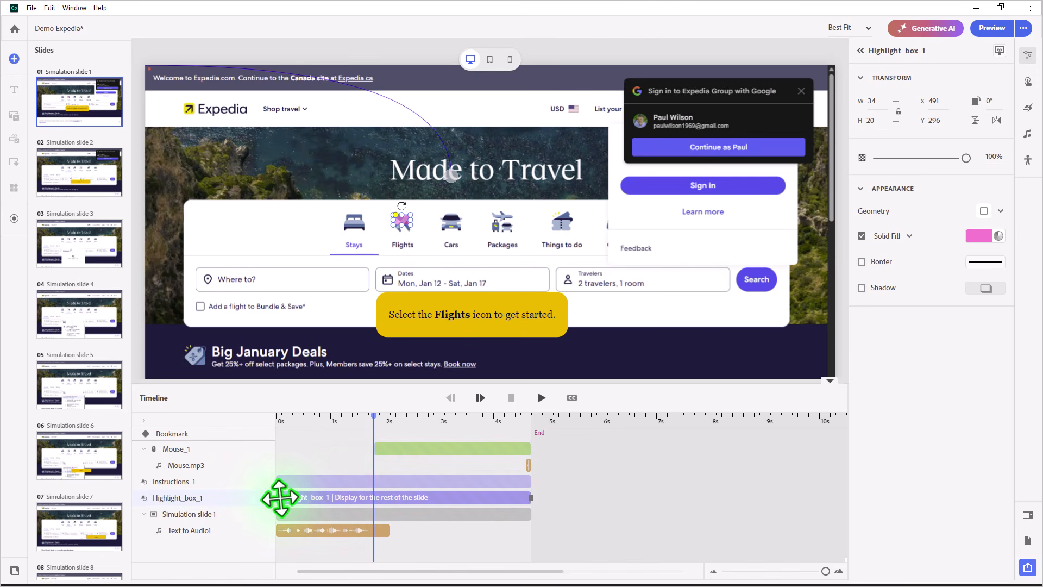
# Play the timeline to check the narration and set the Highlight_box_1 clip to start at about 0.7 s
pyautogui.moveTo(277, 497); pyautogui.dragTo(375, 498)
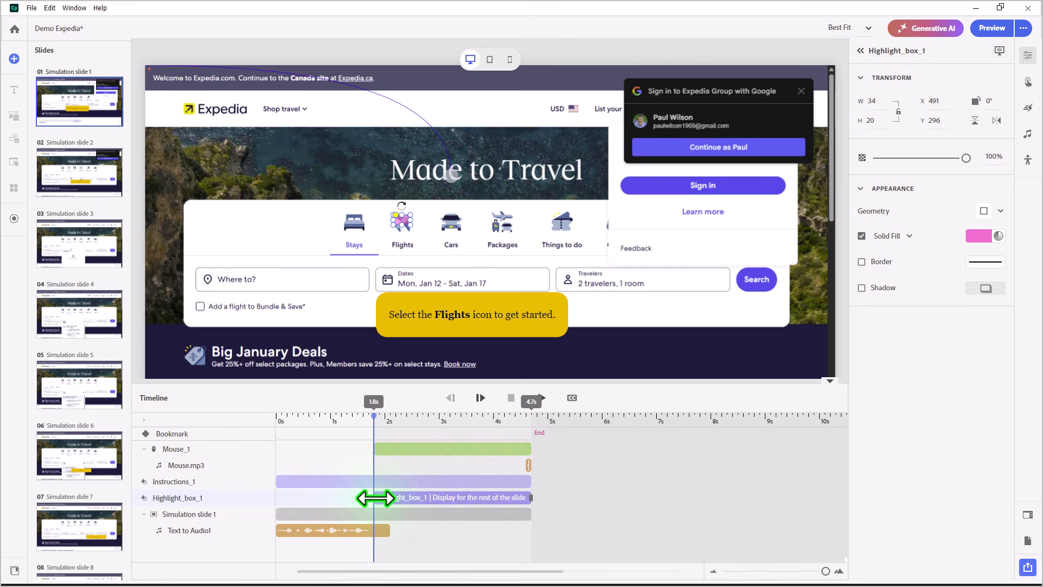
pyautogui.click(280, 416)
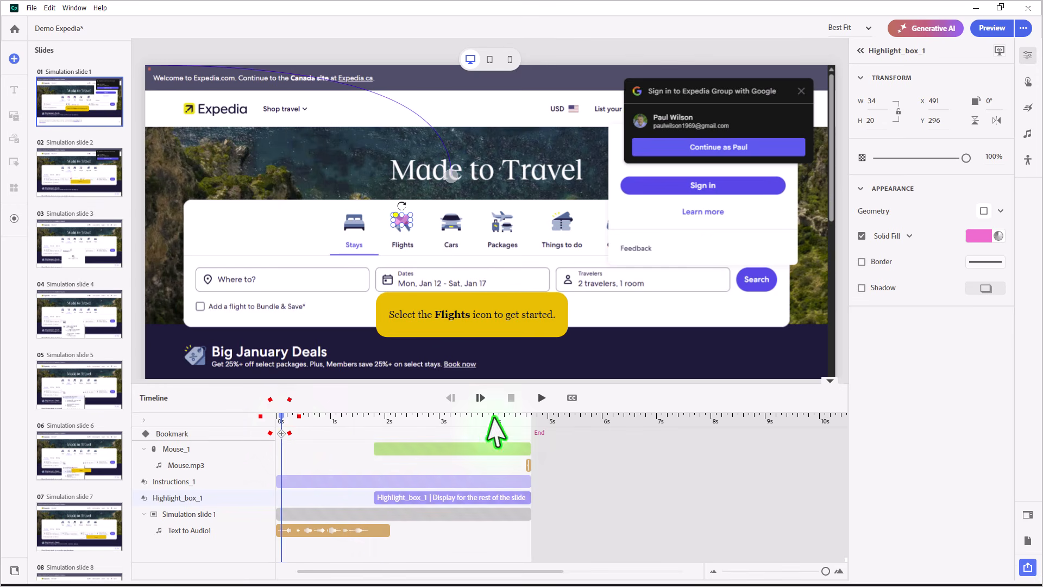
pyautogui.click(541, 398)
pyautogui.click(541, 398)
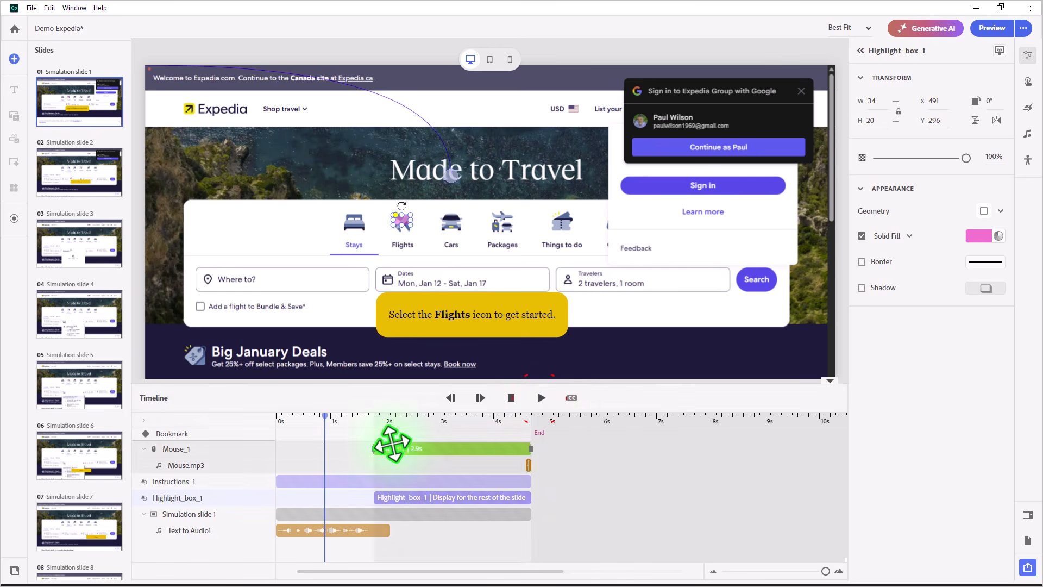
pyautogui.click(314, 416)
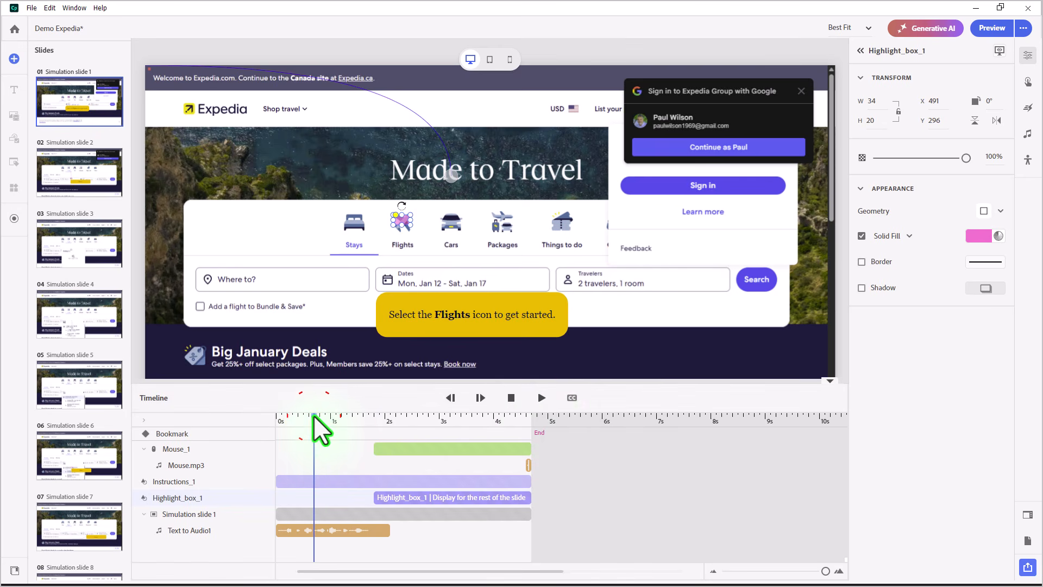
pyautogui.moveTo(373, 497); pyautogui.dragTo(305, 496)
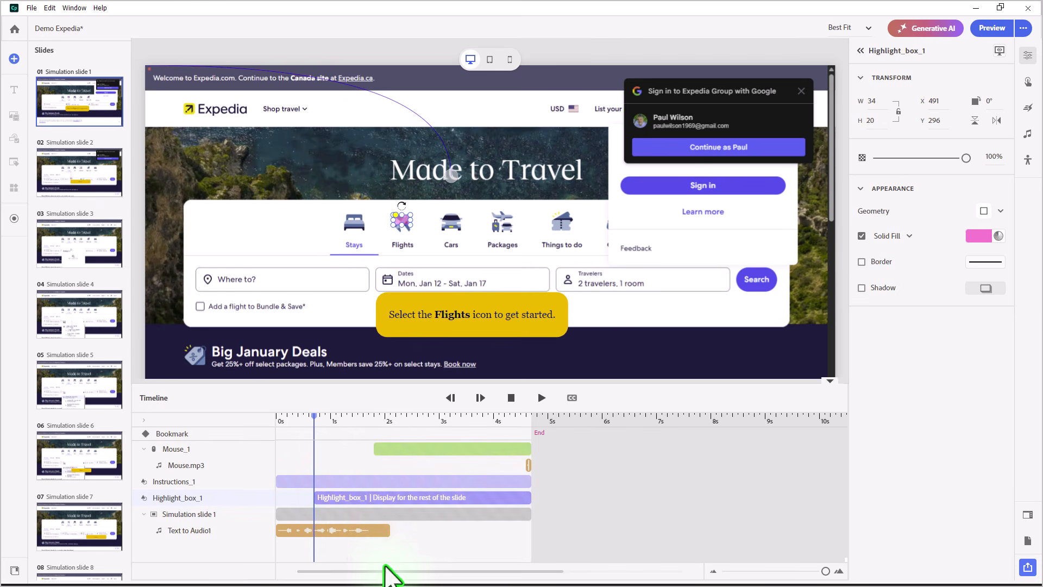
# Shorten the slide to 3.4 s and trim the start of the Mouse_1 clip to about 1.7 s
pyautogui.moveTo(531, 512); pyautogui.dragTo(460, 512)
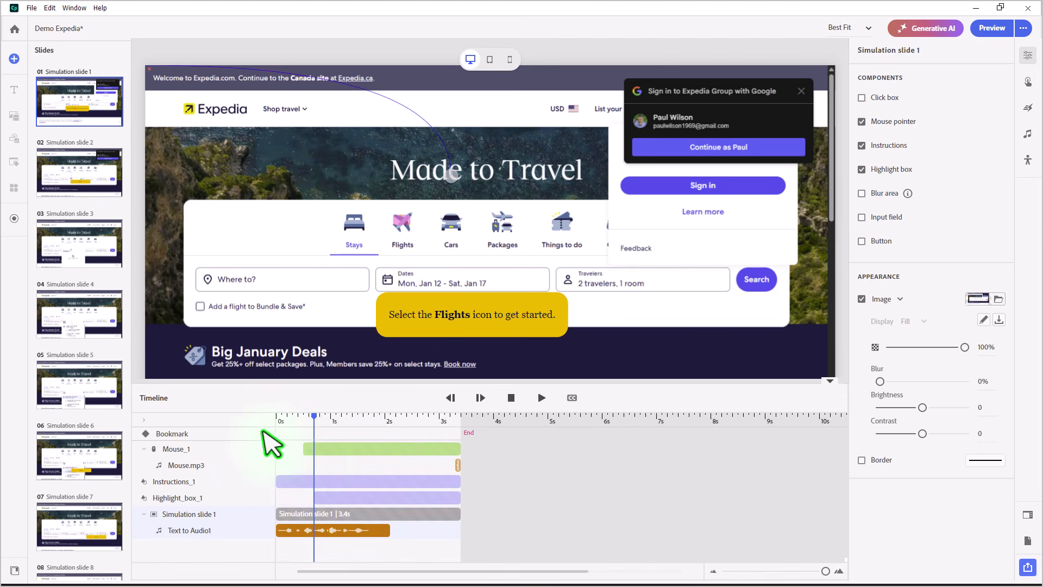
pyautogui.moveTo(304, 449); pyautogui.dragTo(359, 449)
pyautogui.moveTo(368, 450); pyautogui.dragTo(370, 450)
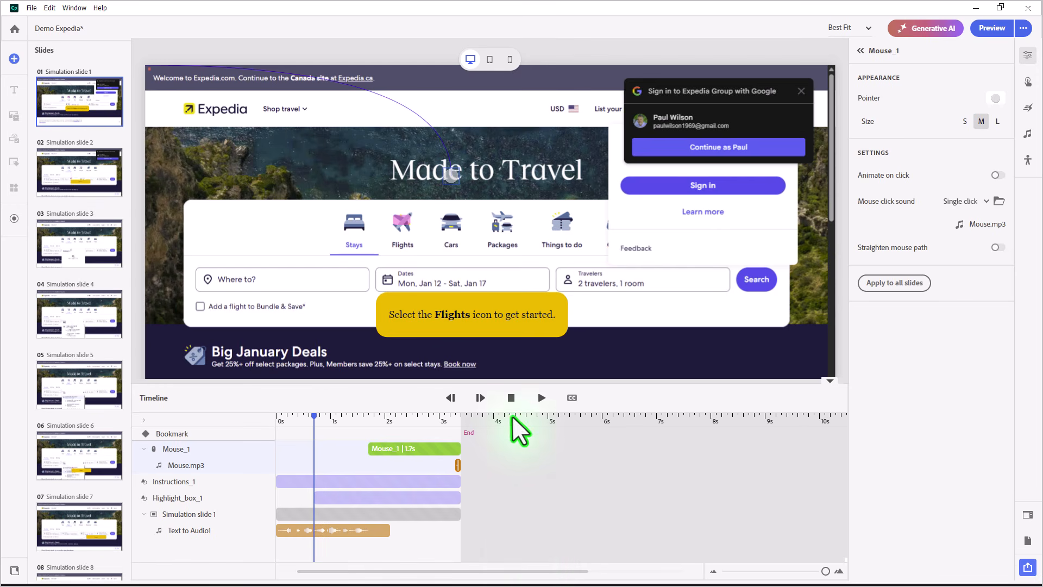
# Play the slide from the beginning to check the timing of the narration, highlight and mouse pointer
pyautogui.click(509, 397)
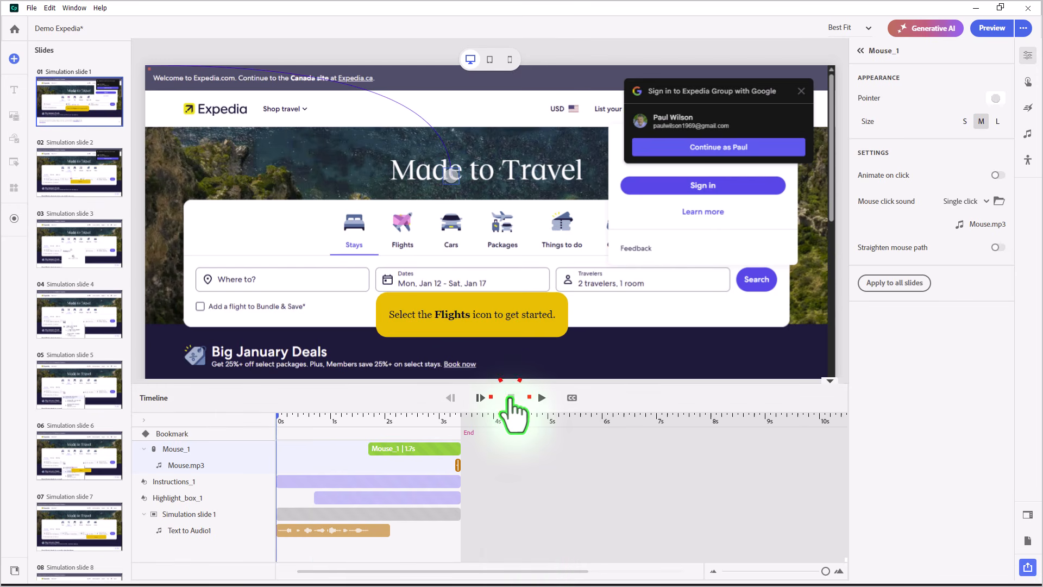
pyautogui.click(540, 398)
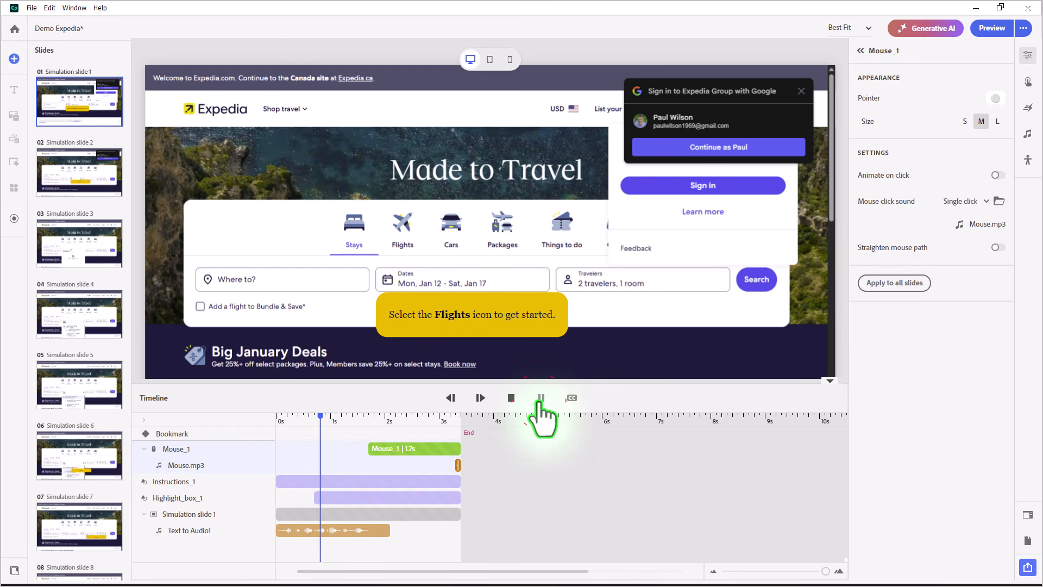
pyautogui.click(541, 397)
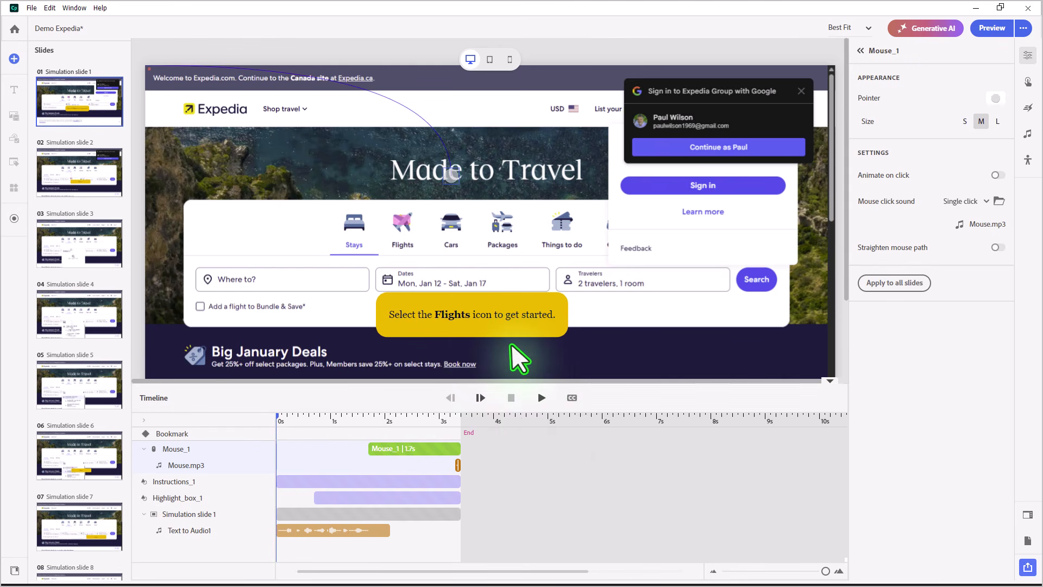
# Enlarge the highlight box to cover the Flights icon and label, about 80 by 90 at X 470, Y 280
pyautogui.click(402, 220)
pyautogui.moveTo(412, 228); pyautogui.dragTo(423, 252)
pyautogui.moveTo(393, 214); pyautogui.dragTo(383, 210)
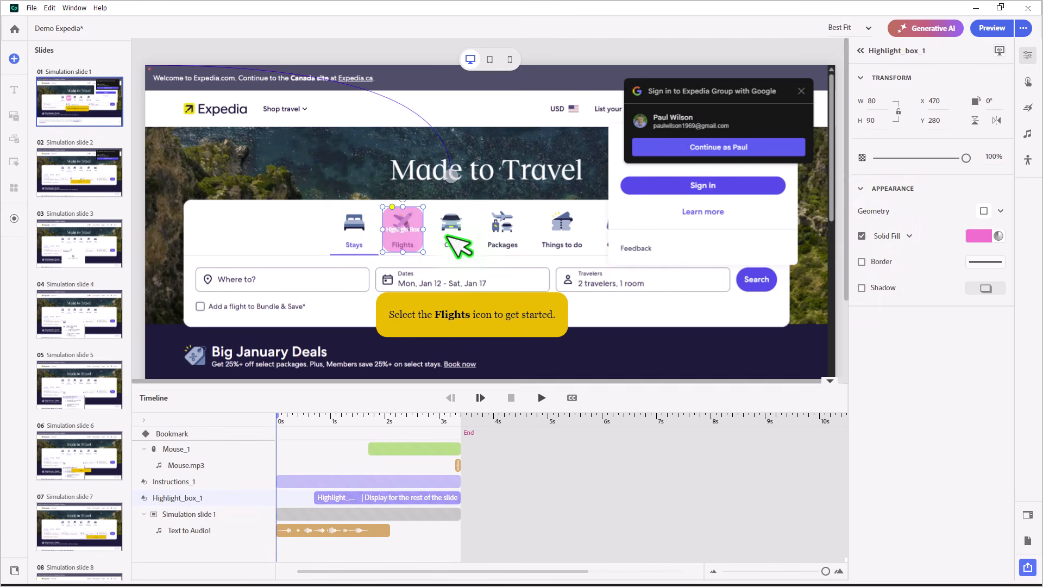
# Look over the shape options for the highlight box and the instruction box, and open the mouse pointer's properties
pyautogui.click(999, 212)
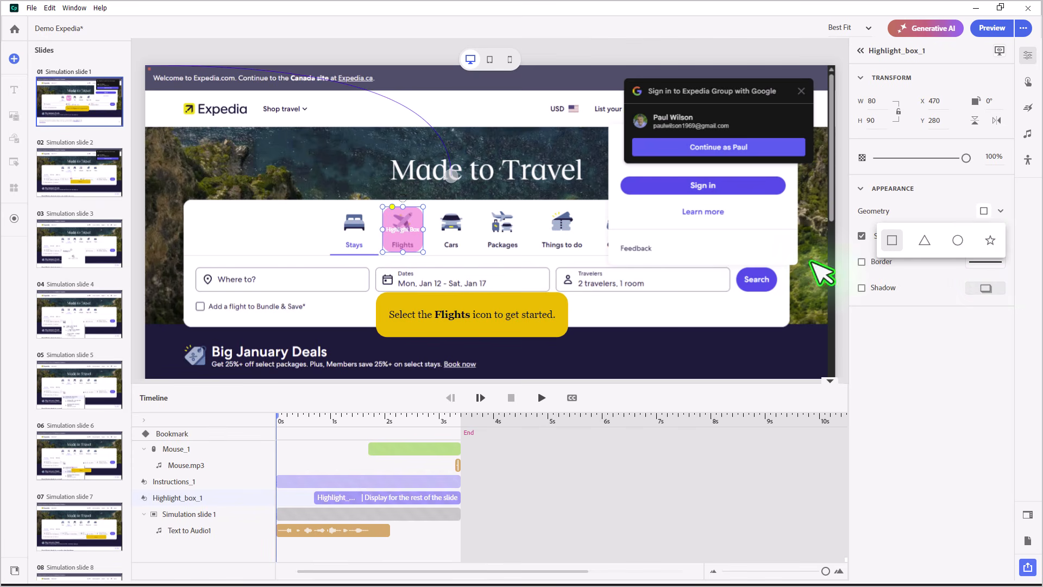
pyautogui.click(531, 314)
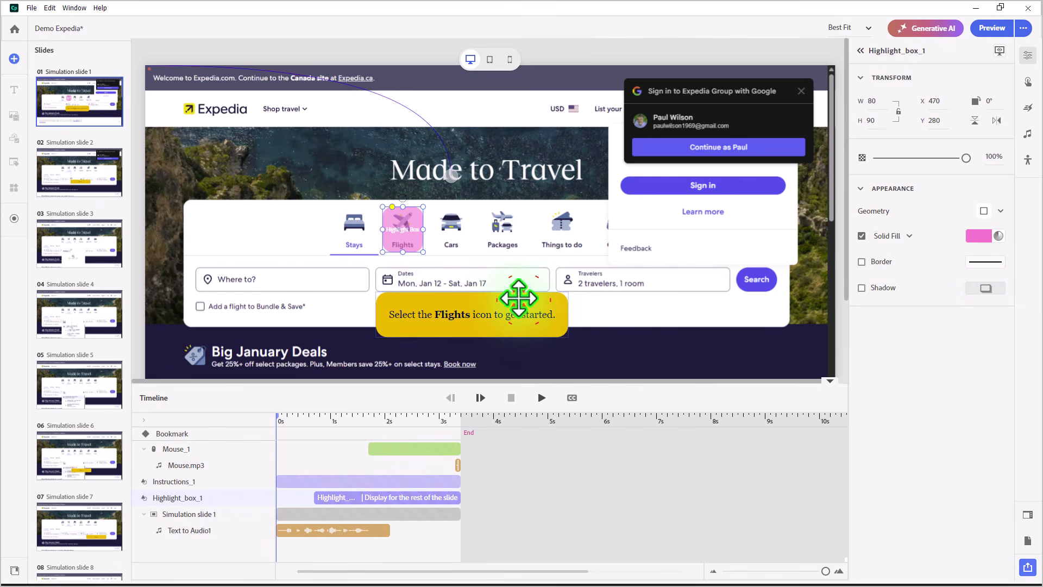
pyautogui.click(518, 301)
pyautogui.click(999, 240)
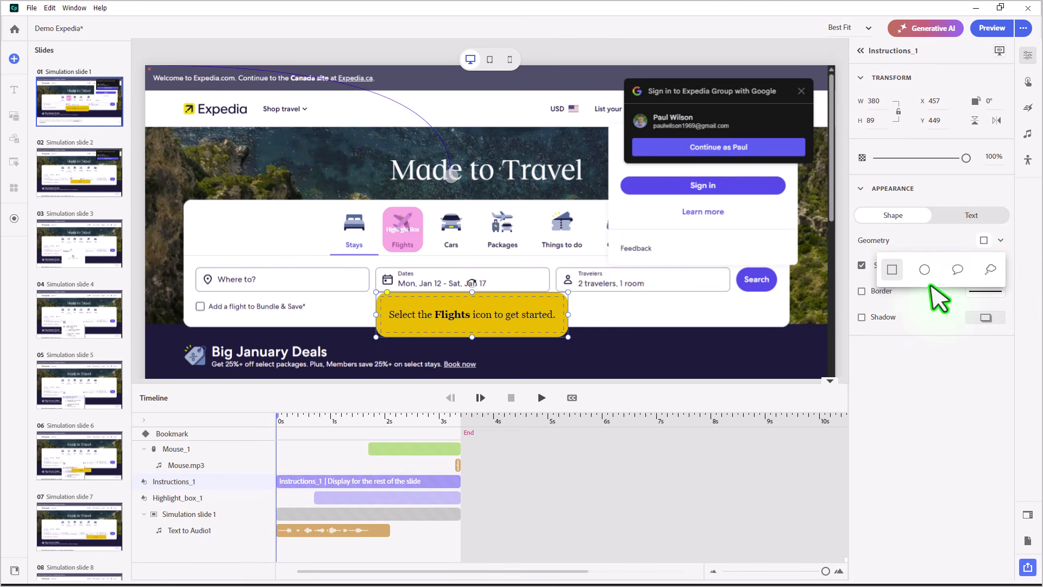
pyautogui.click(451, 174)
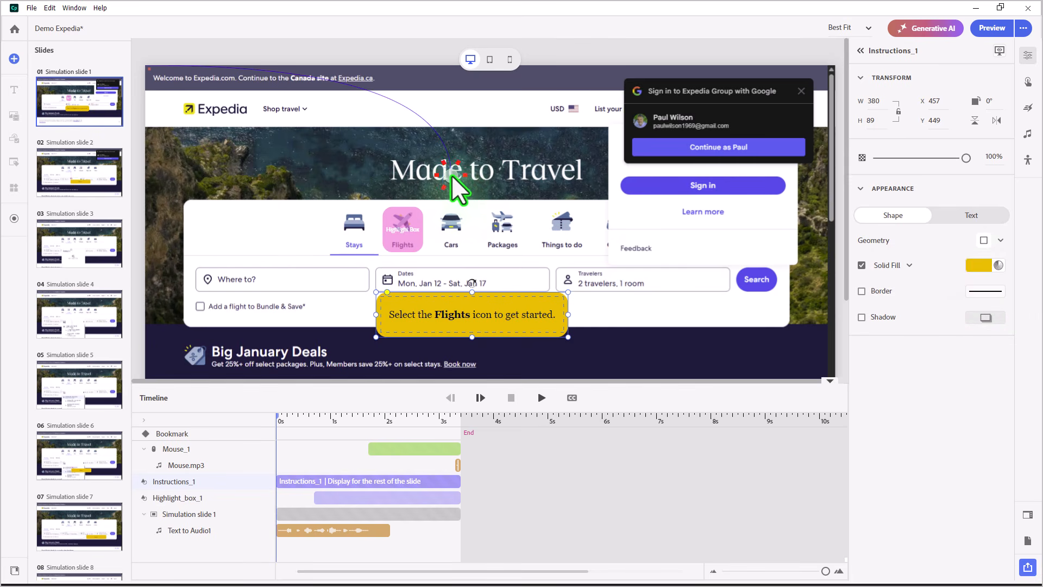
pyautogui.click(452, 177)
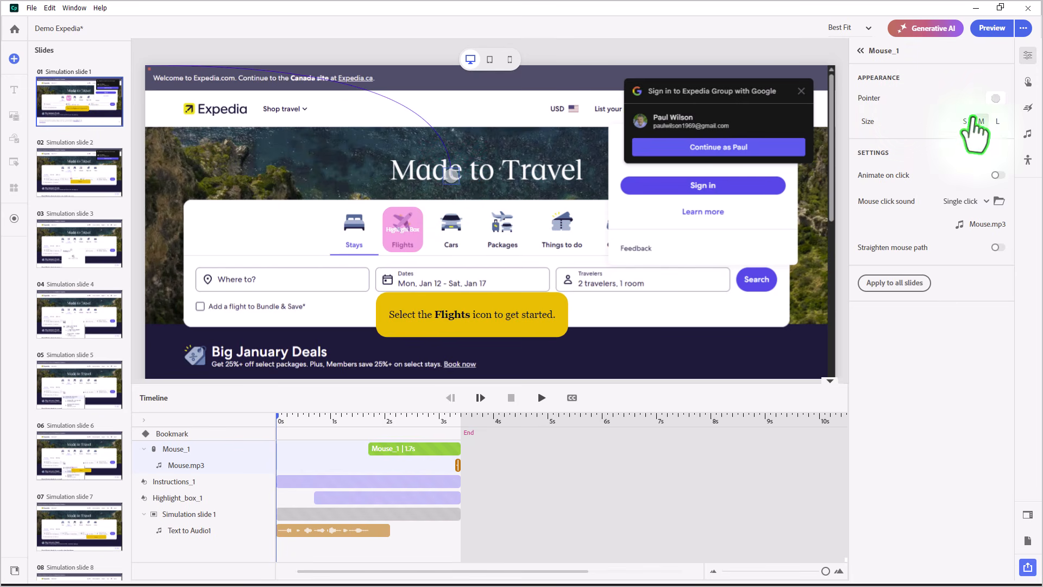
# Change the slide 1 mouse pointer to the white outlined arrow and set its size to large
pyautogui.click(996, 98)
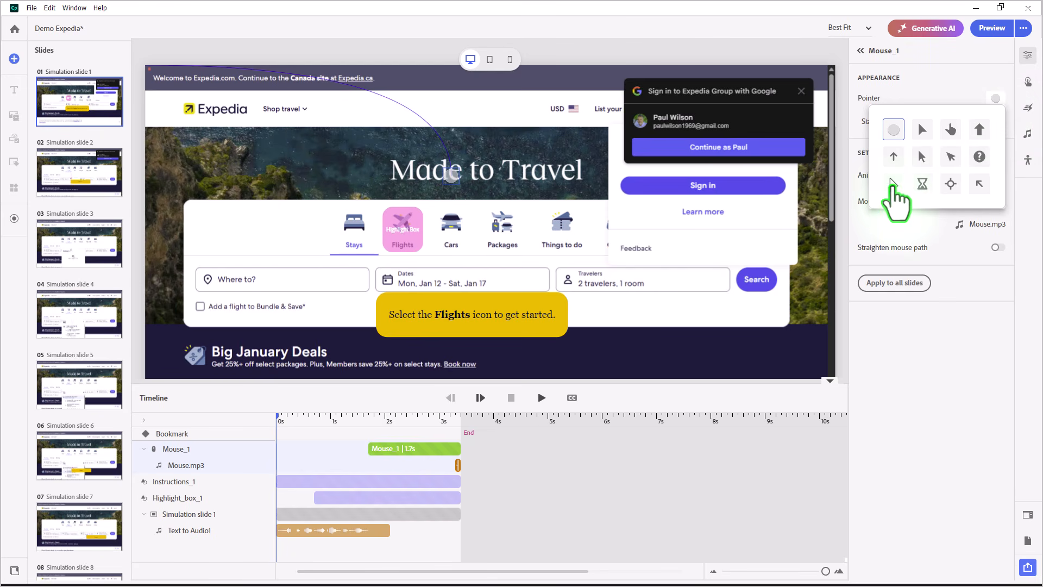
pyautogui.click(893, 185)
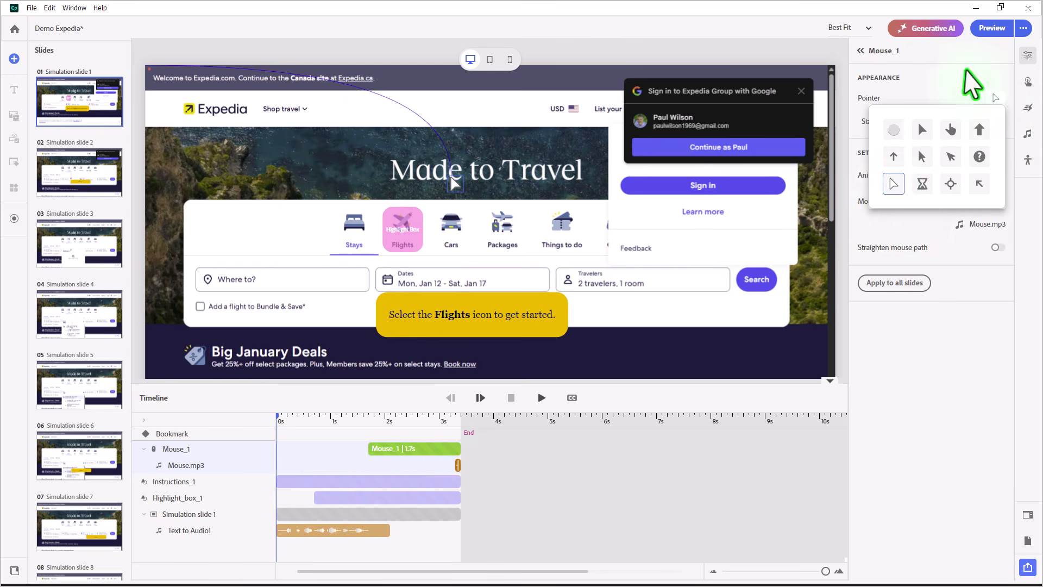
pyautogui.click(997, 121)
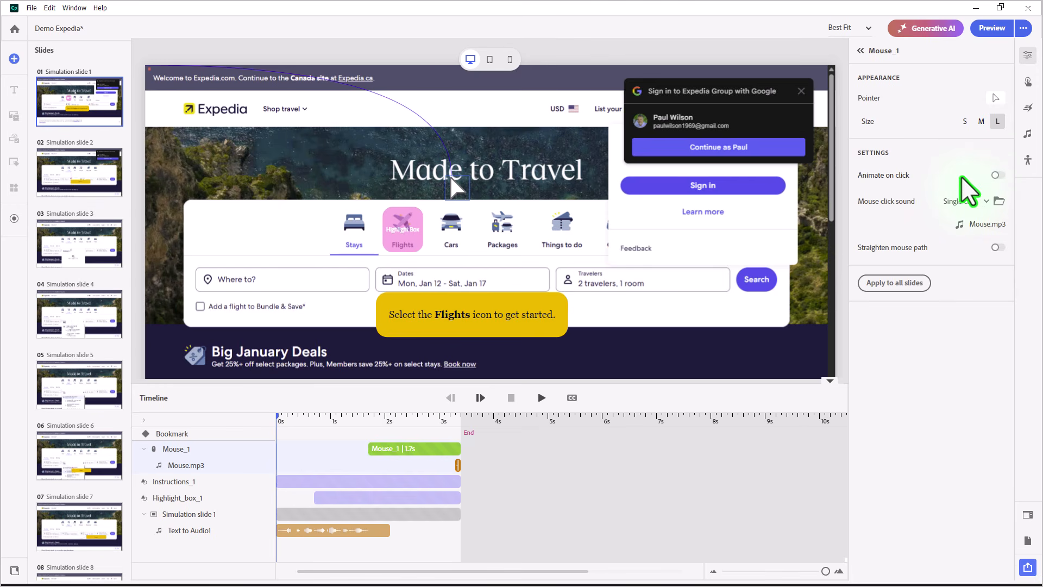
# Enable the animation on click for the mouse pointer, with large size and the light green solid color
pyautogui.click(1000, 175)
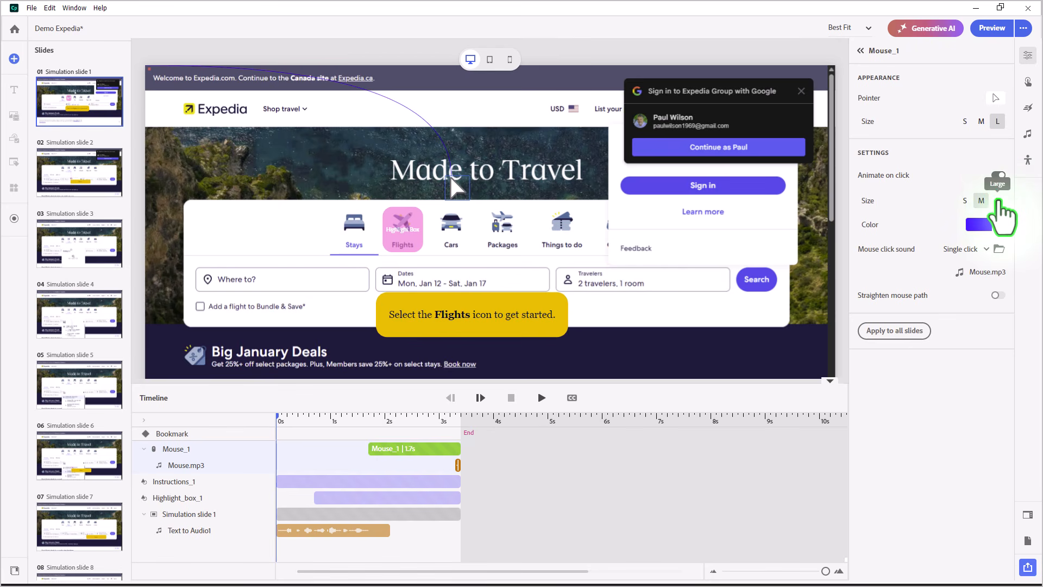
pyautogui.click(999, 201)
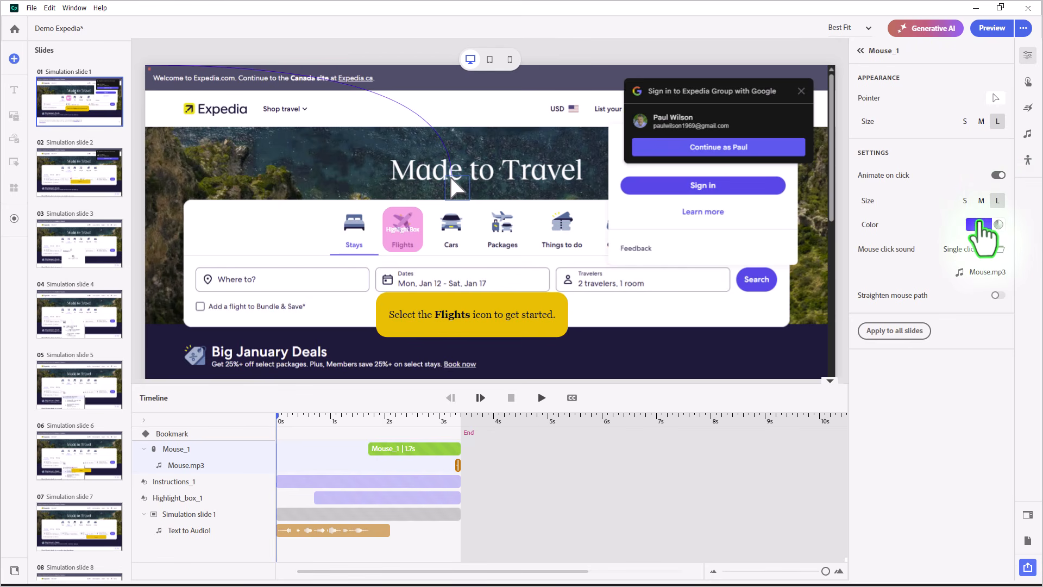
pyautogui.click(980, 221)
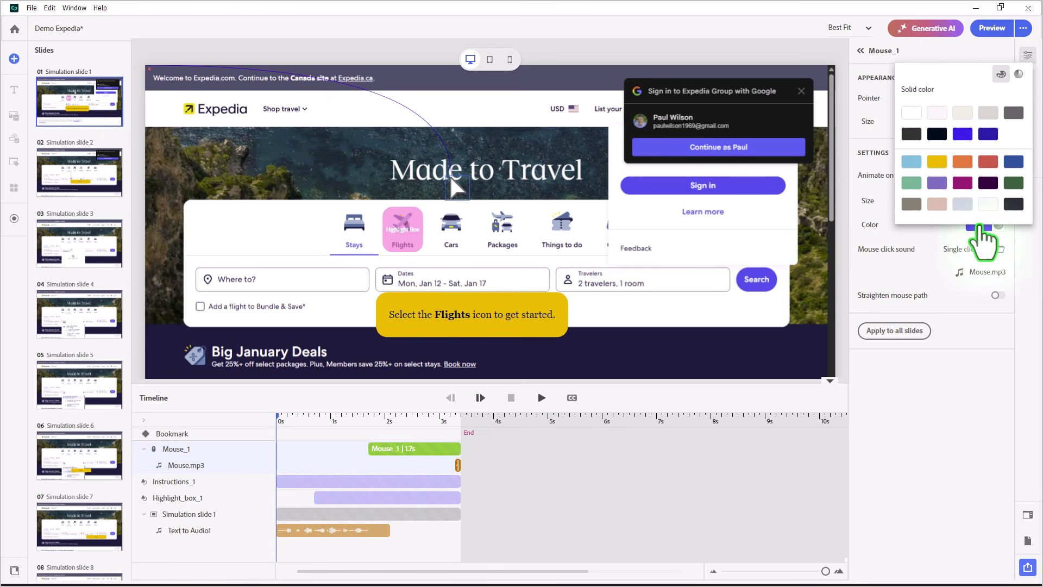
pyautogui.click(912, 181)
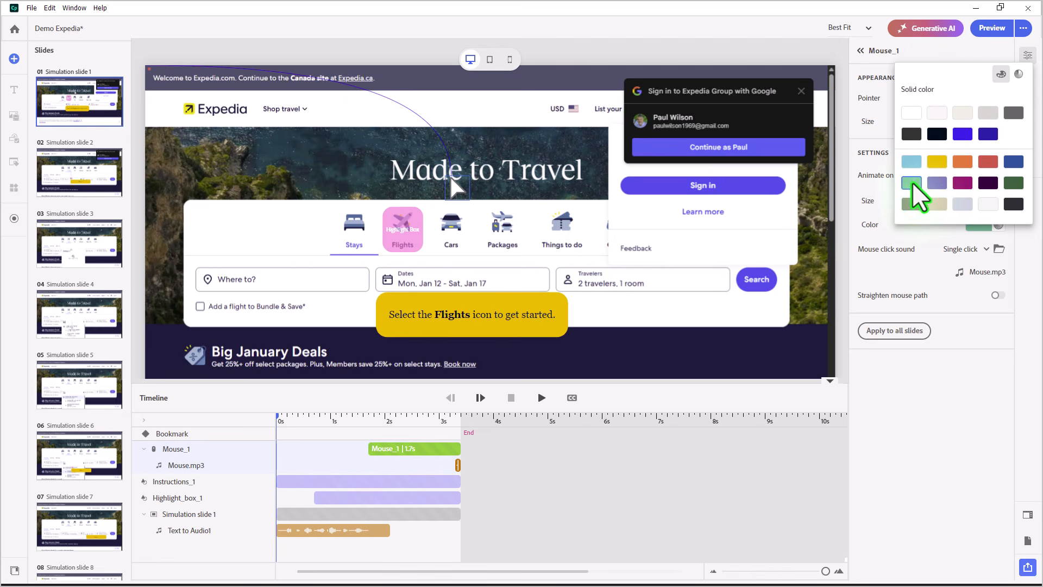
pyautogui.click(955, 328)
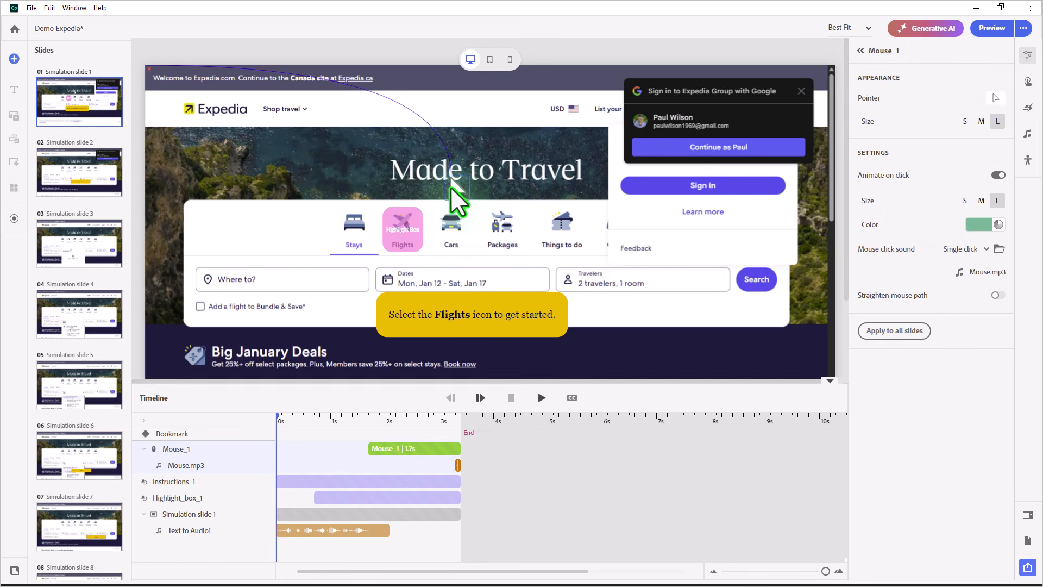
# Move the mouse pointer onto the Flights icon, straighten its path and apply the pointer settings to all slides
pyautogui.moveTo(452, 187); pyautogui.dragTo(411, 236)
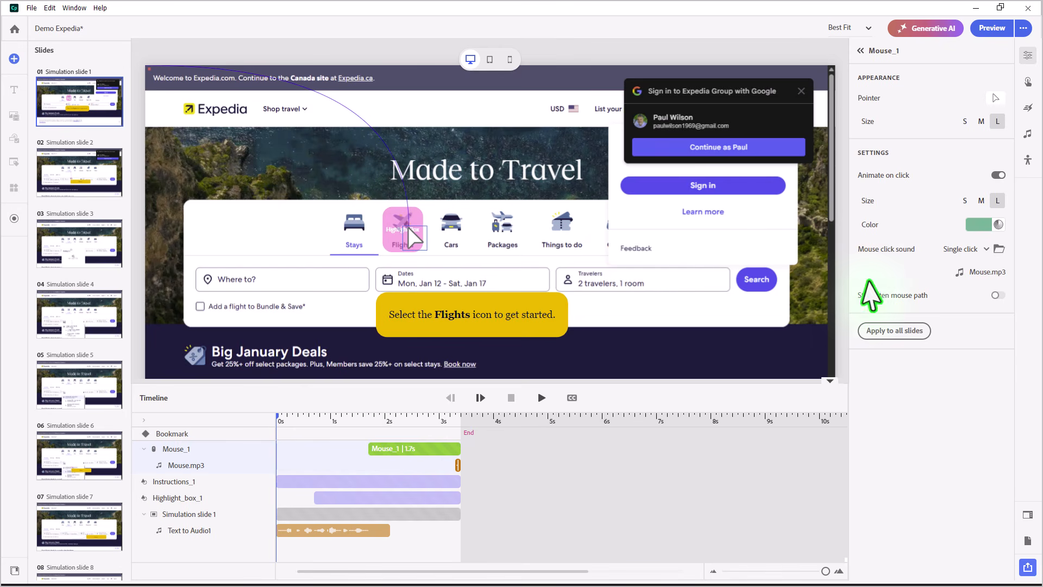
pyautogui.click(998, 295)
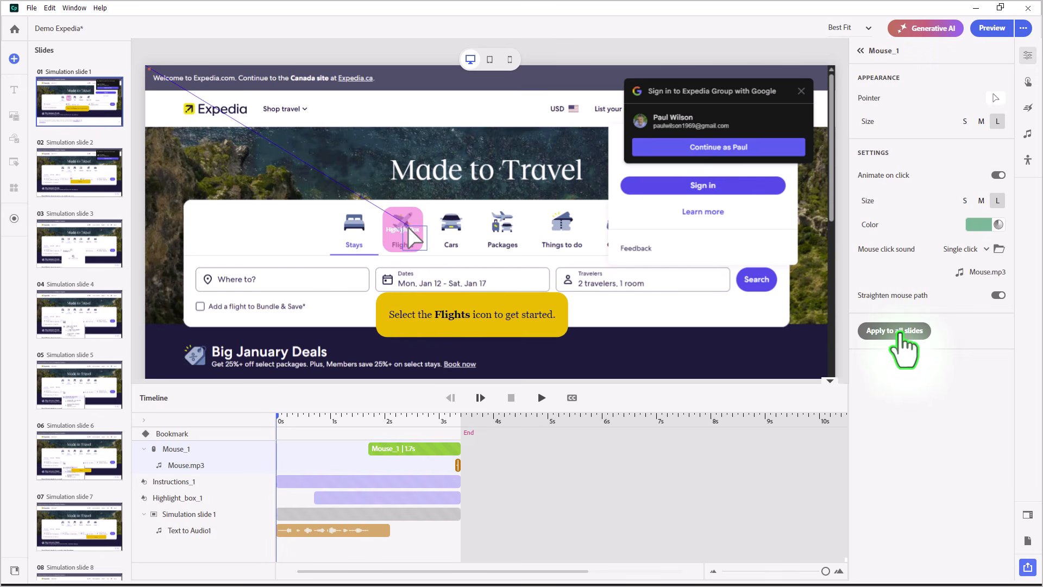
pyautogui.click(899, 331)
# Add a blur area to slide 1 and remove its border
pyautogui.click(73, 100)
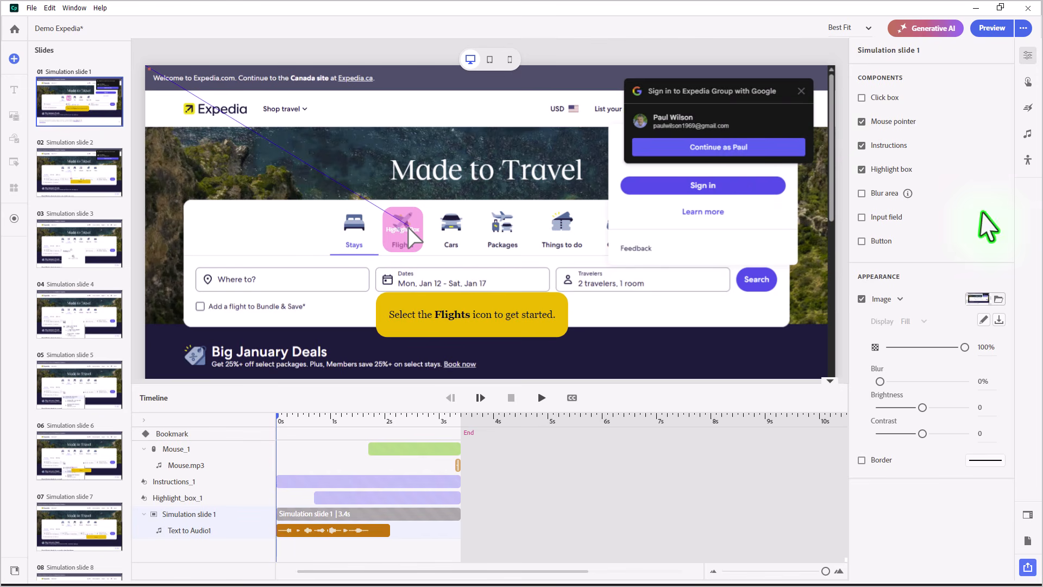
pyautogui.click(862, 193)
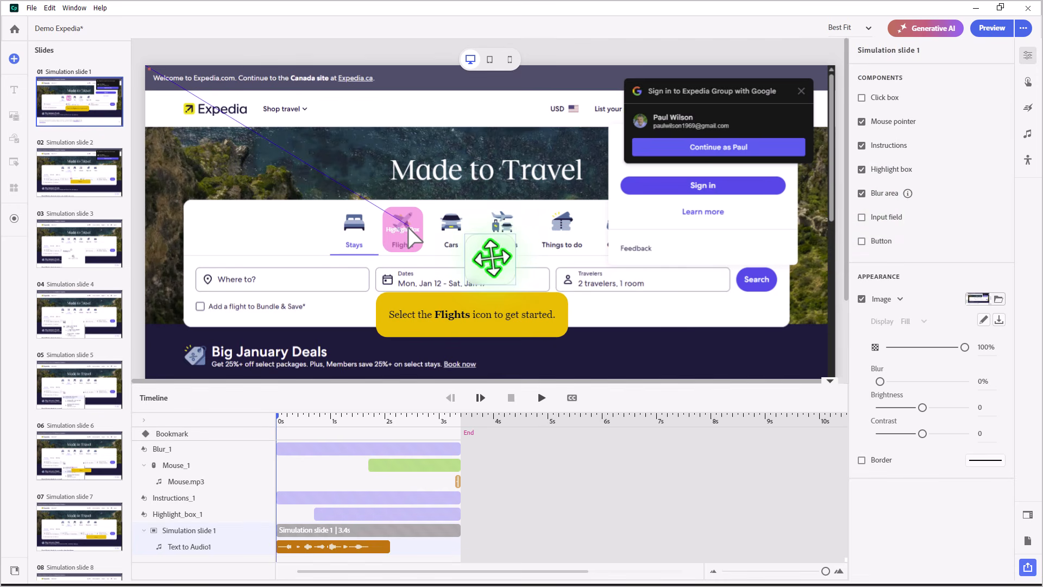
pyautogui.click(492, 258)
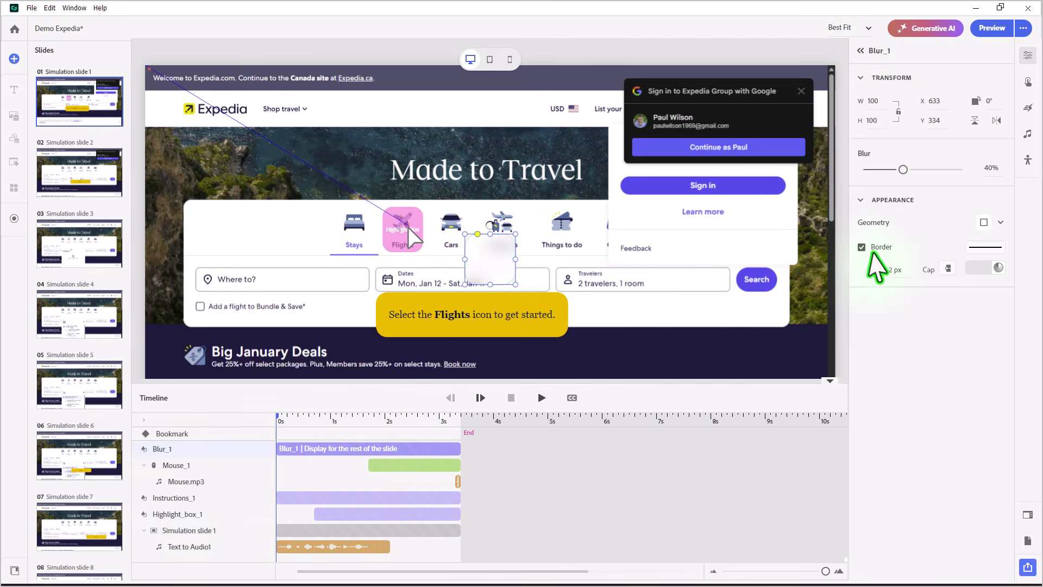
pyautogui.click(861, 247)
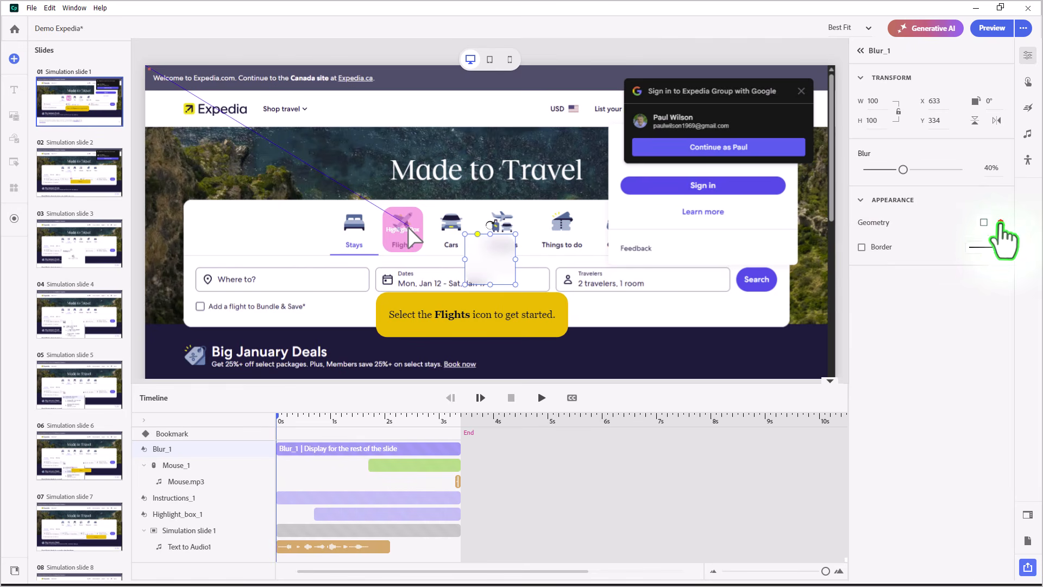
# Cover the Google sign-in account details and continue button with the rectangular blur area, about 373 by 113 at X 949, Y 76
pyautogui.click(1001, 222)
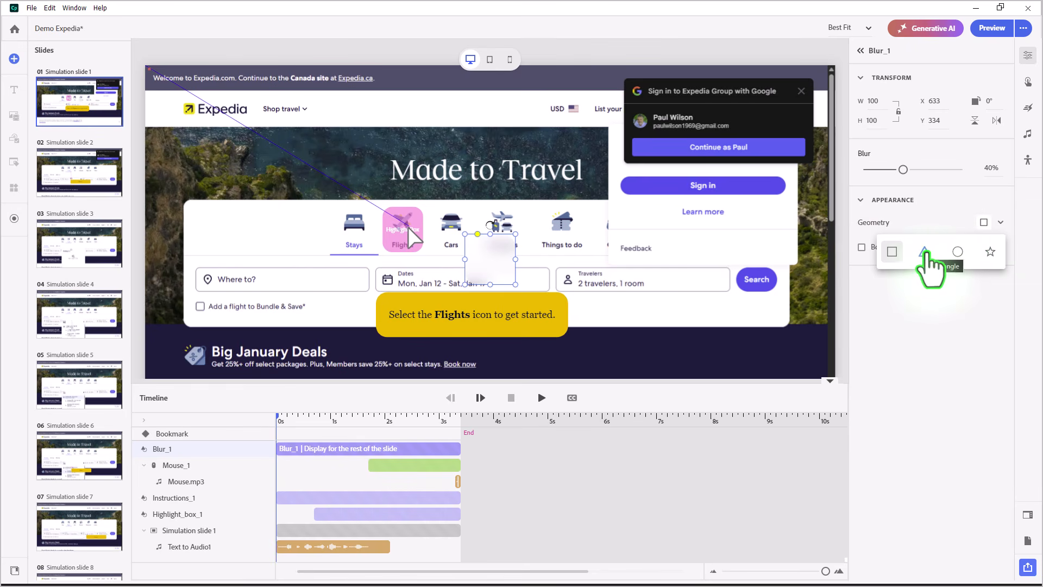
pyautogui.click(941, 221)
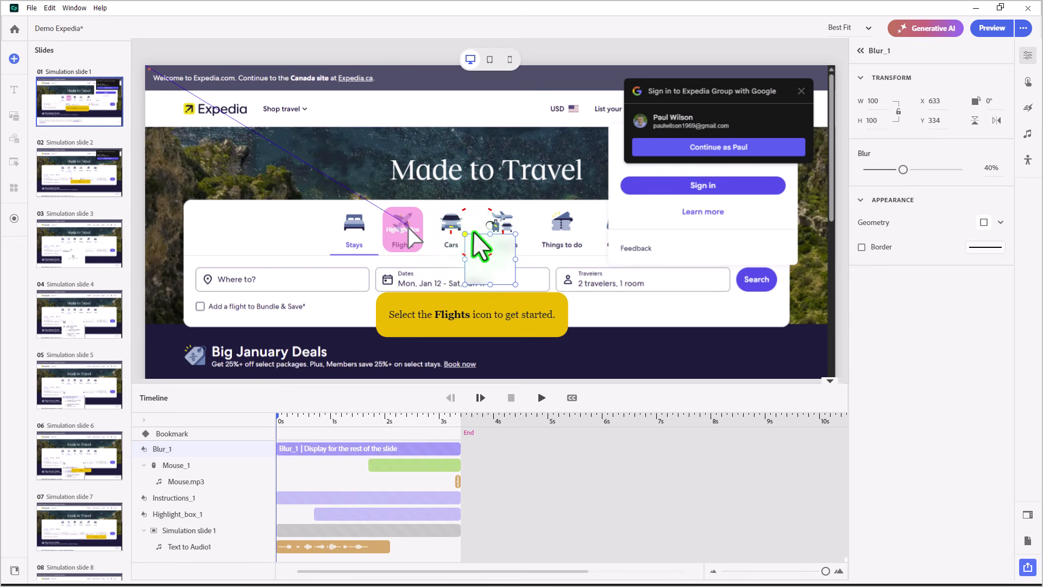
pyautogui.moveTo(486, 264); pyautogui.dragTo(815, 162)
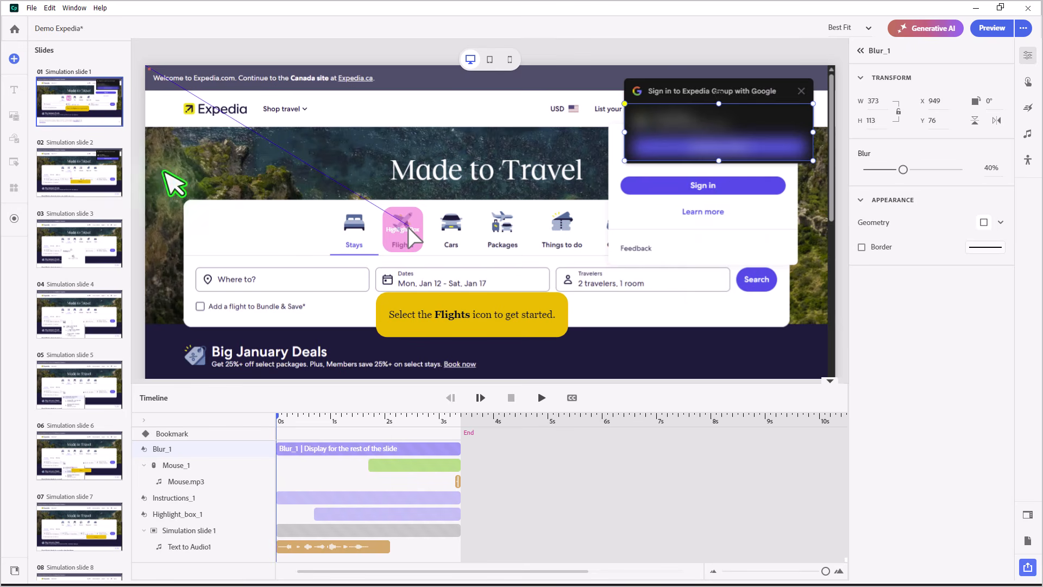
# Move slide 2's instruction box above the Dates field, to about X 750, Y 373
pyautogui.click(77, 169)
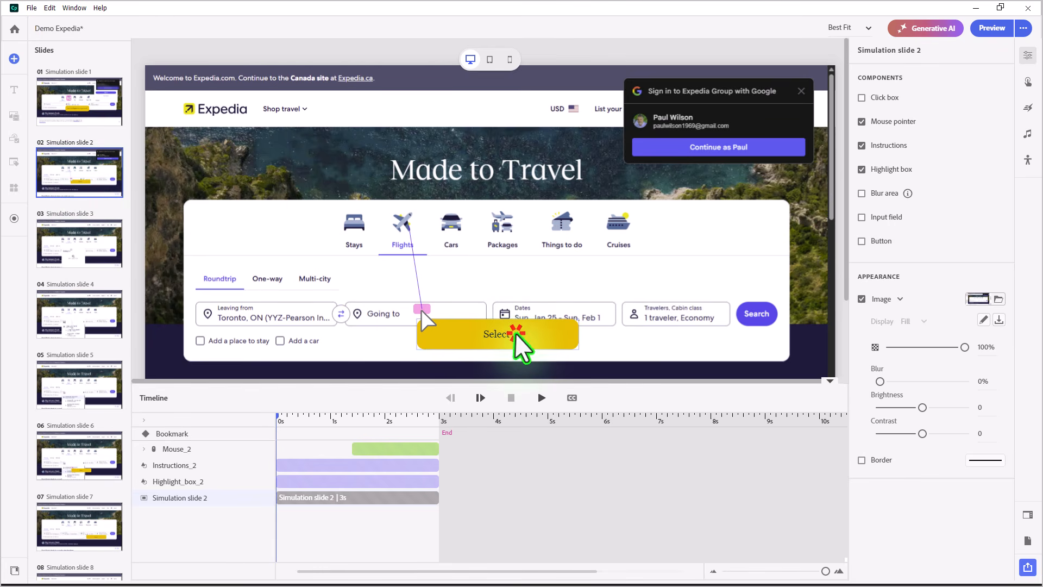
pyautogui.click(496, 334)
pyautogui.moveTo(496, 335); pyautogui.dragTo(611, 264)
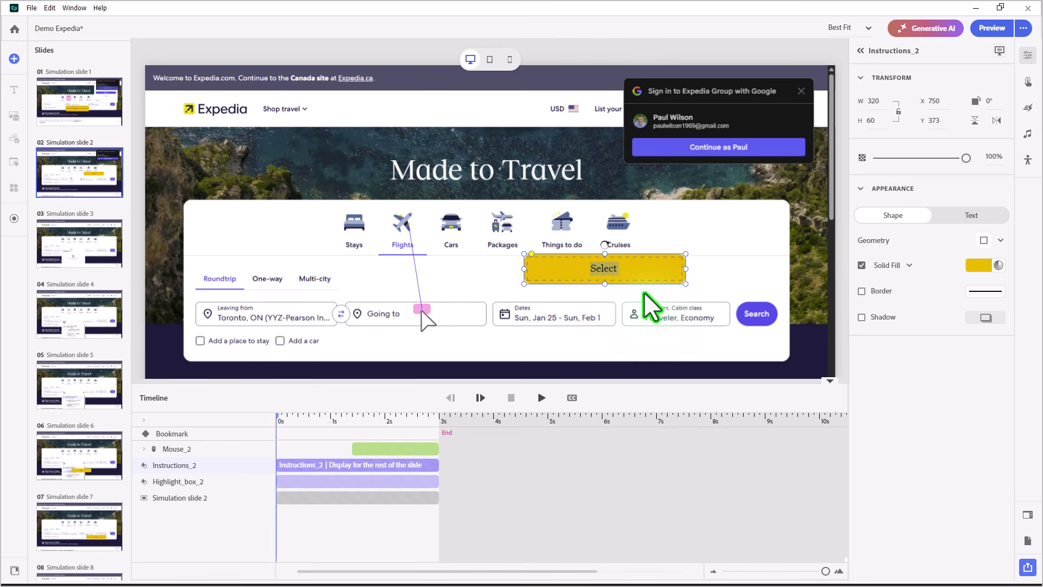
# Set slide 2's instruction text to "Select the Going to field." and copy the whole sentence
pyautogui.write('Select the Going')
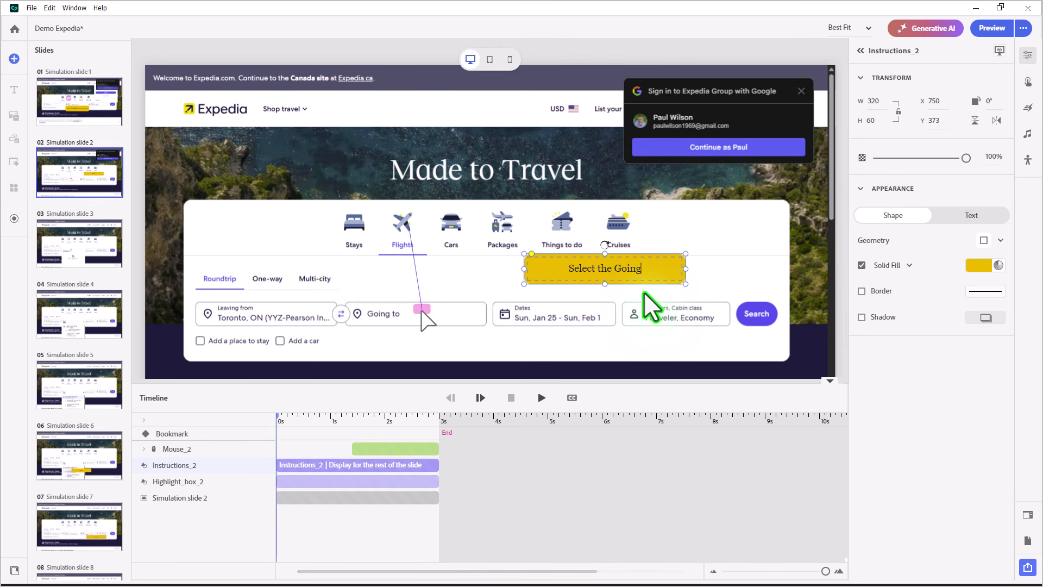
pyautogui.write(' to field')
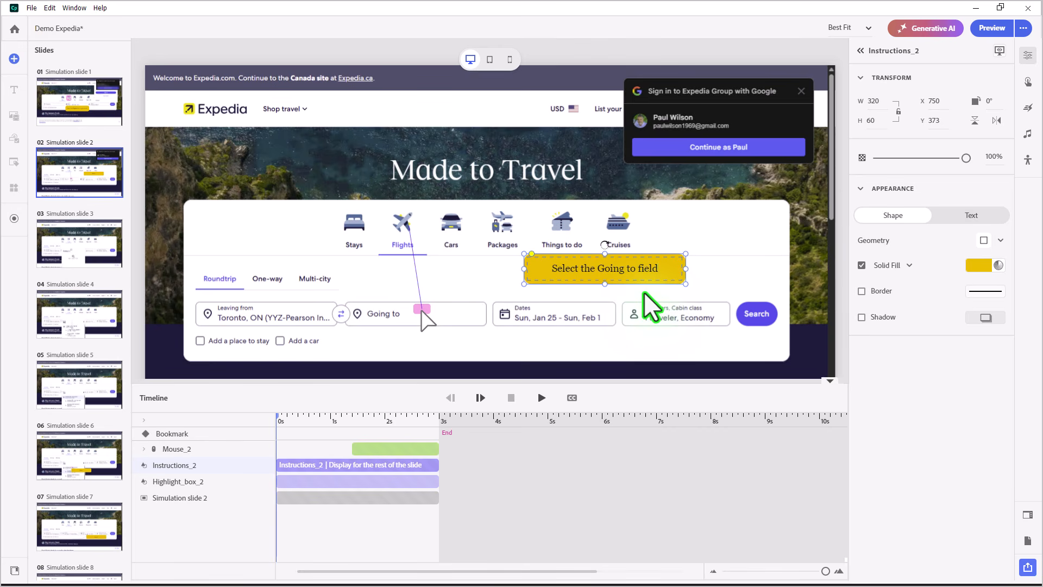
pyautogui.write('.')
pyautogui.hotkey('ctrl', 'a')
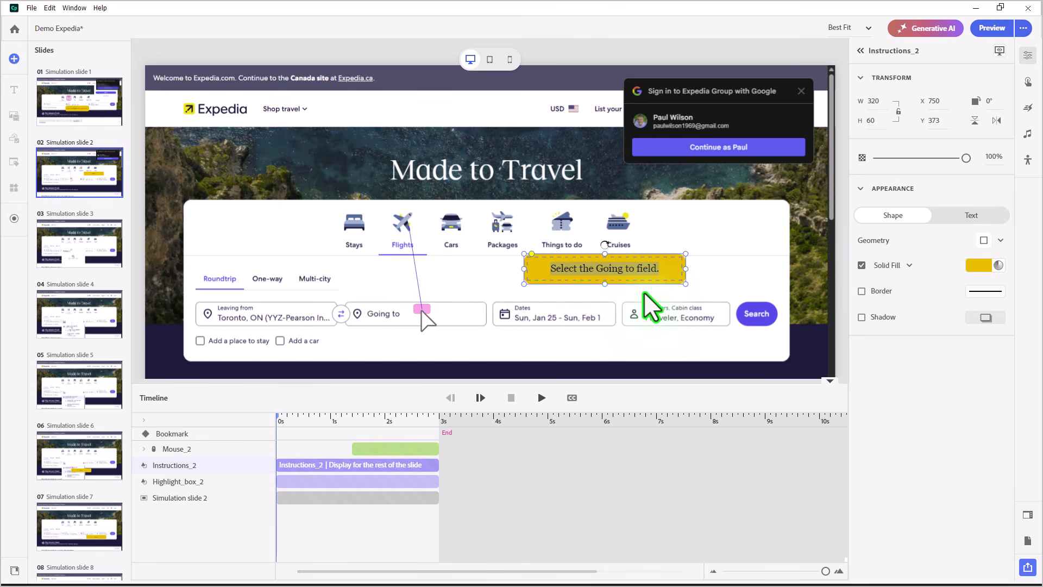
pyautogui.hotkey('ctrl', 'c')
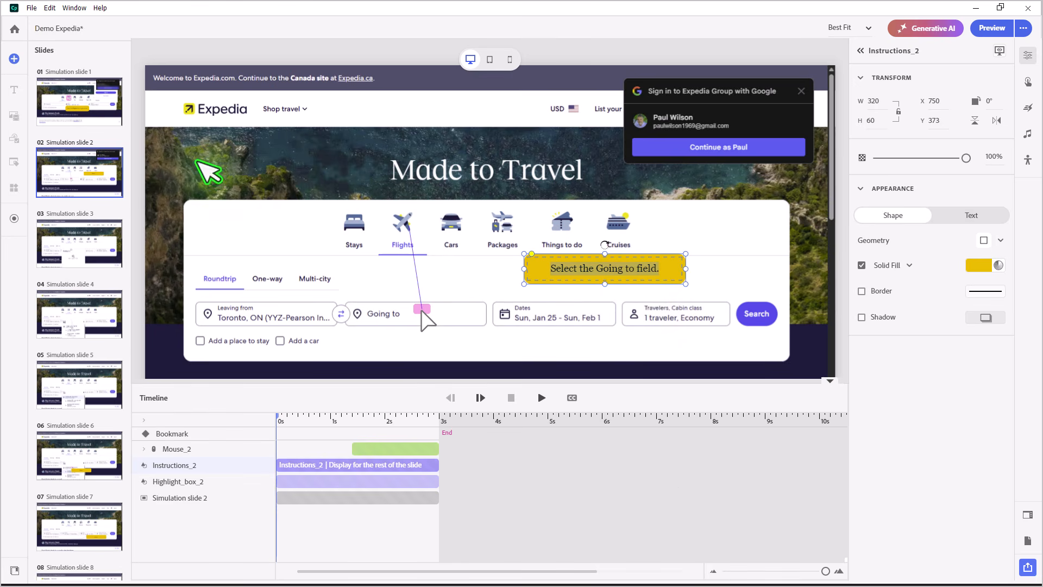
# Start a generated text-to-speech audio for slide 2 and set its voice to Cassidy
pyautogui.click(76, 169)
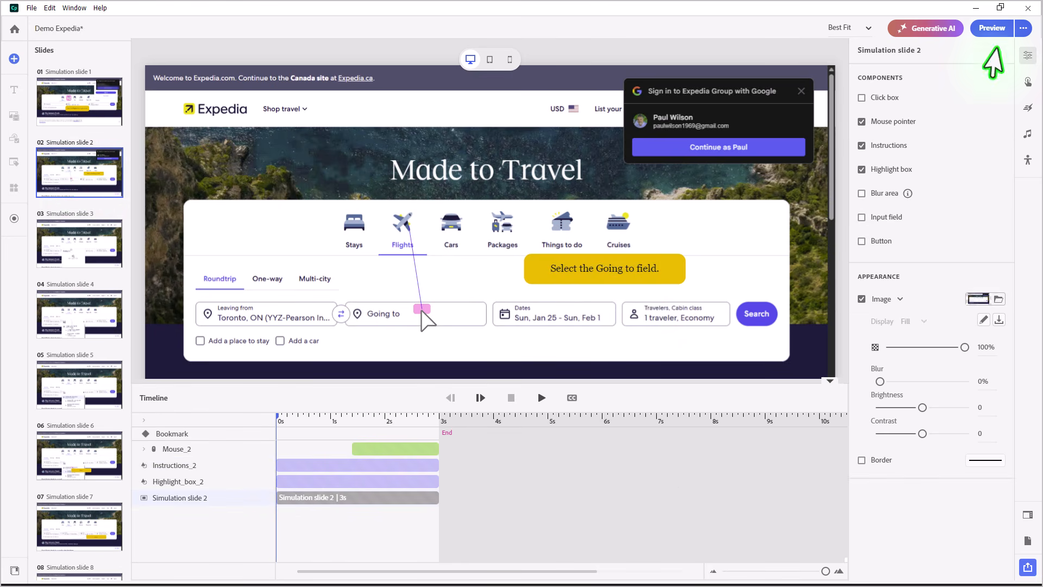
pyautogui.click(1027, 134)
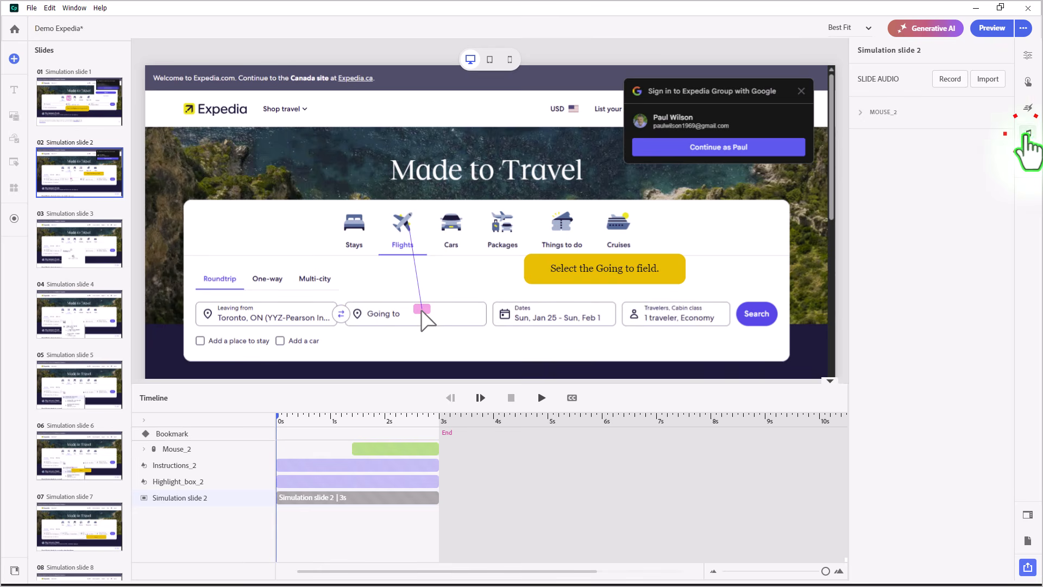
pyautogui.click(988, 79)
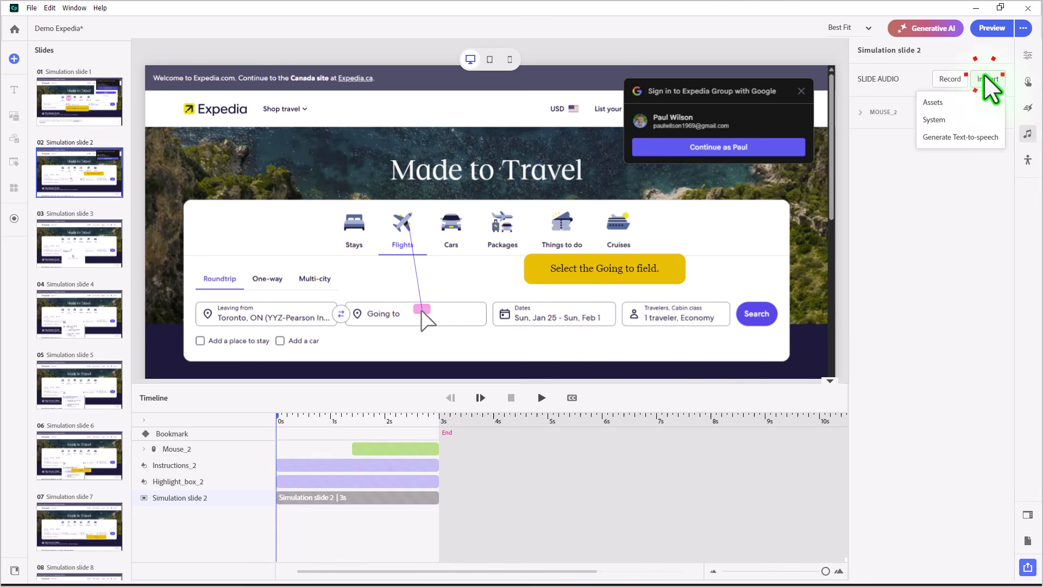
pyautogui.click(977, 137)
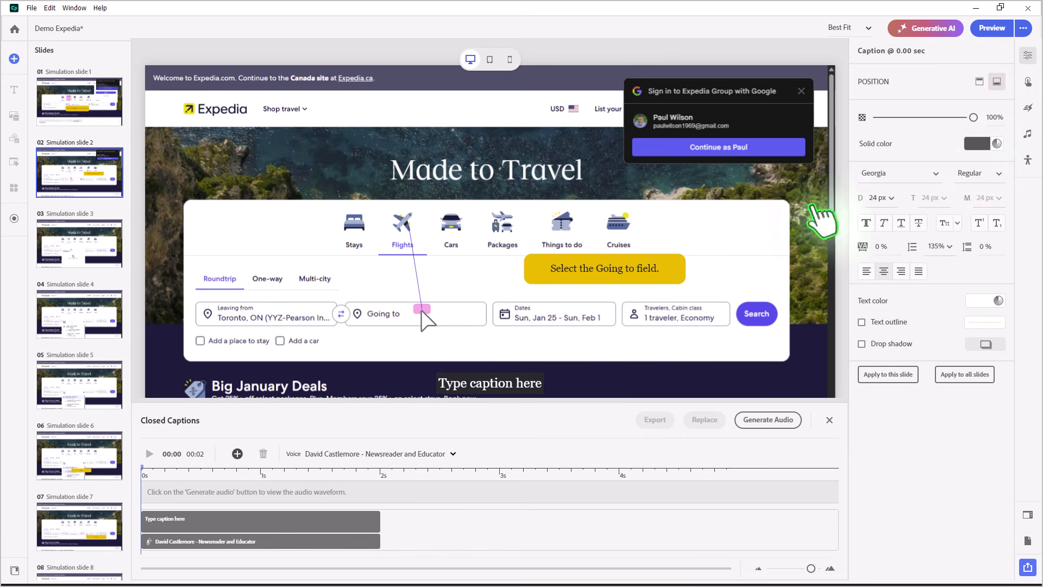
pyautogui.click(400, 453)
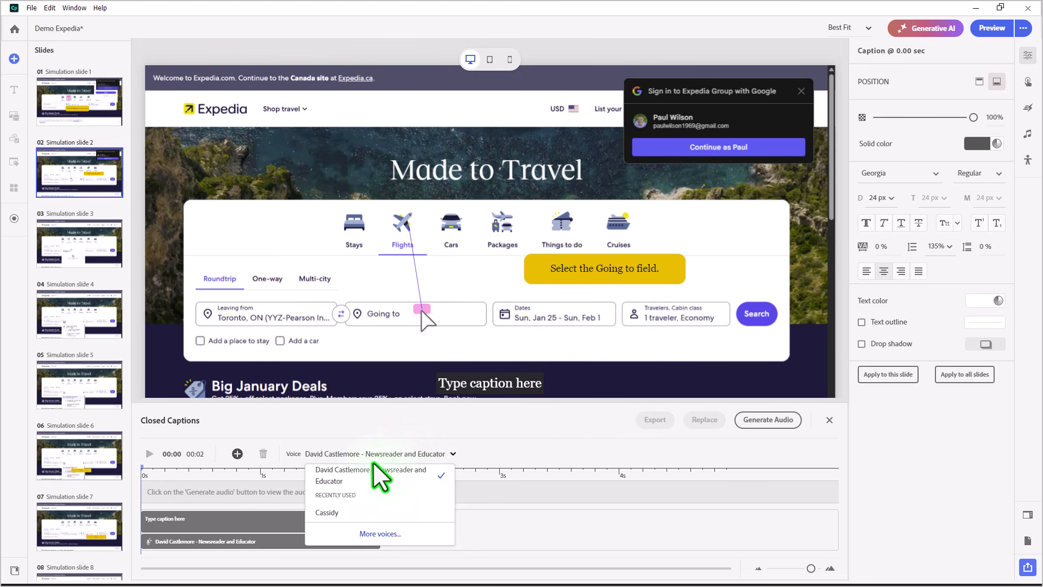
pyautogui.click(331, 512)
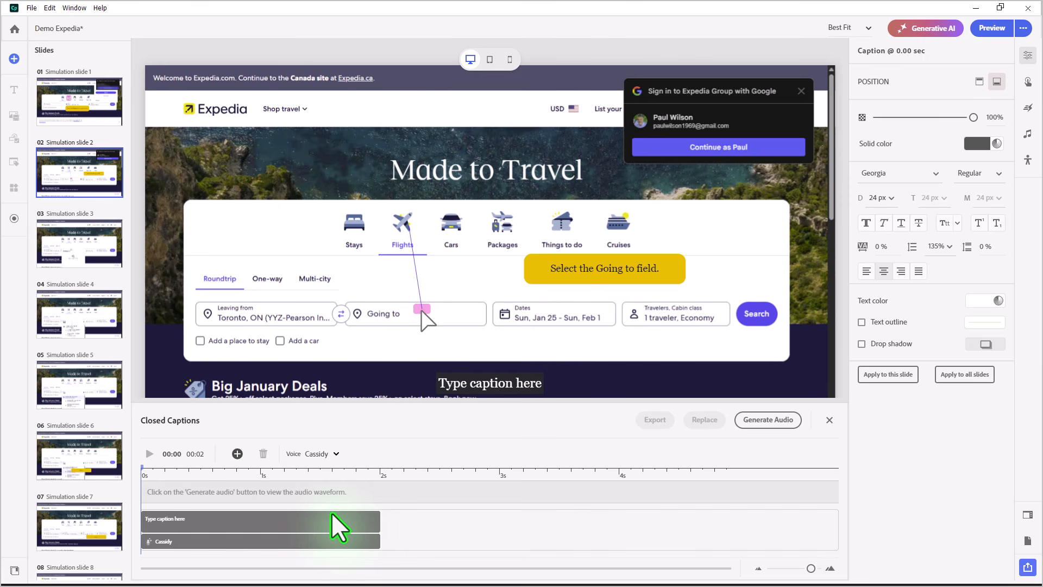
# Replace the placeholder caption with "Select the Going to field.", generate its audio and play it back
pyautogui.scroll(-3, 571, 345)
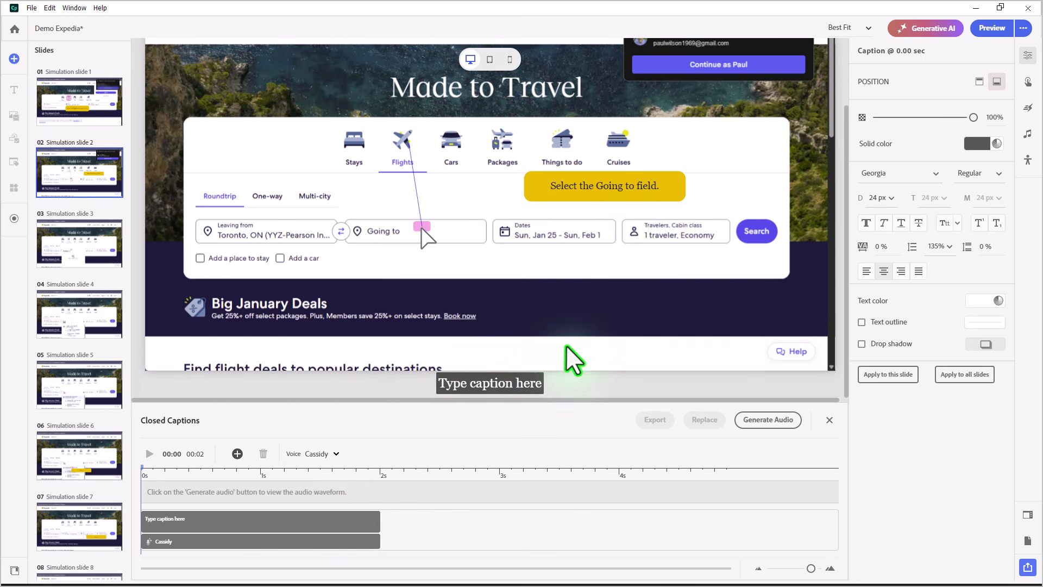
pyautogui.doubleClick(508, 384)
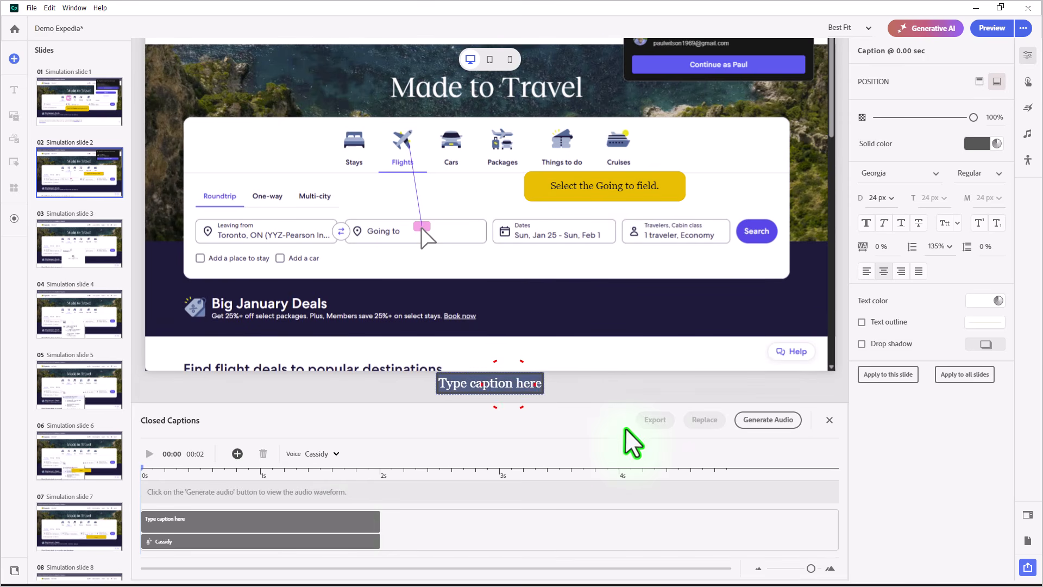
pyautogui.write('Select the Going to field.')
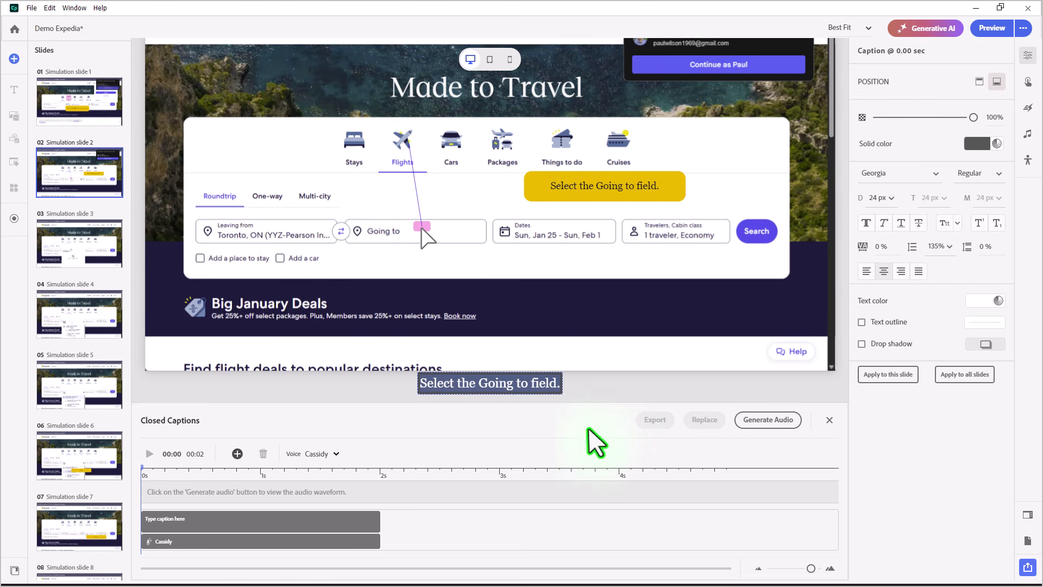
pyautogui.click(750, 426)
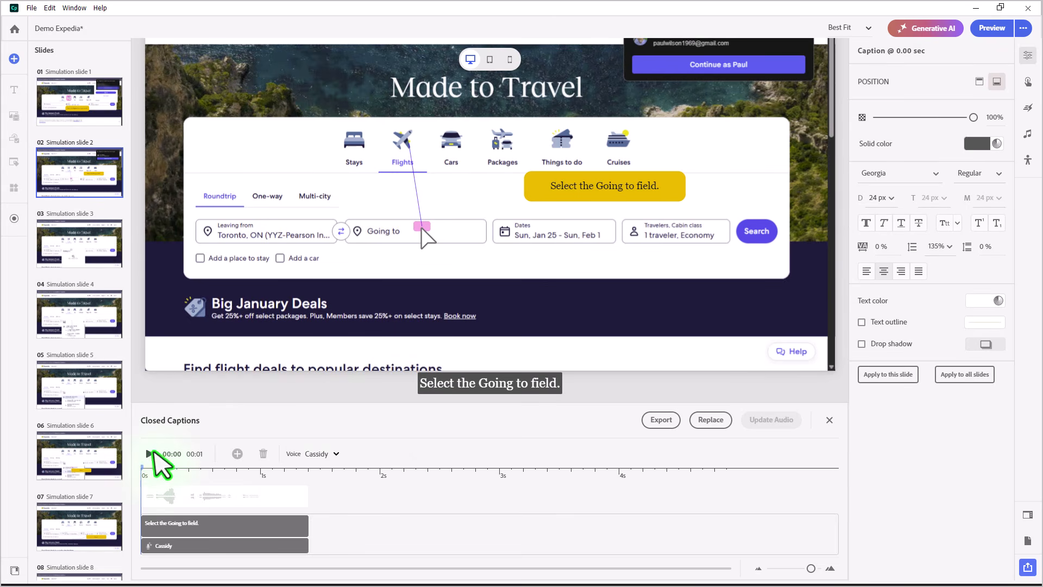
pyautogui.click(150, 453)
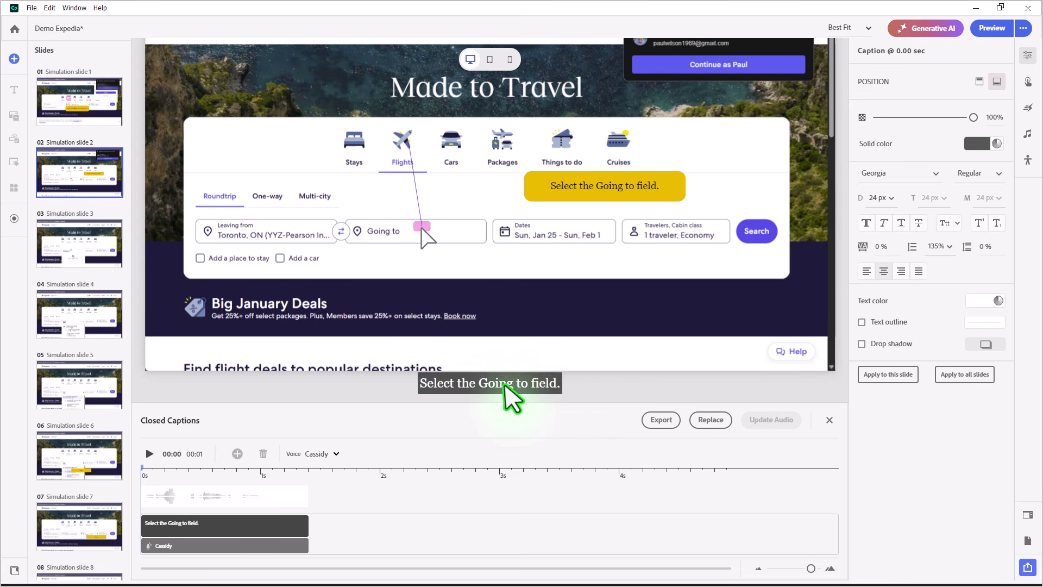
# Put quotation marks around "Going to" in slide 2's caption, update its generated audio and play it back
pyautogui.click(479, 383)
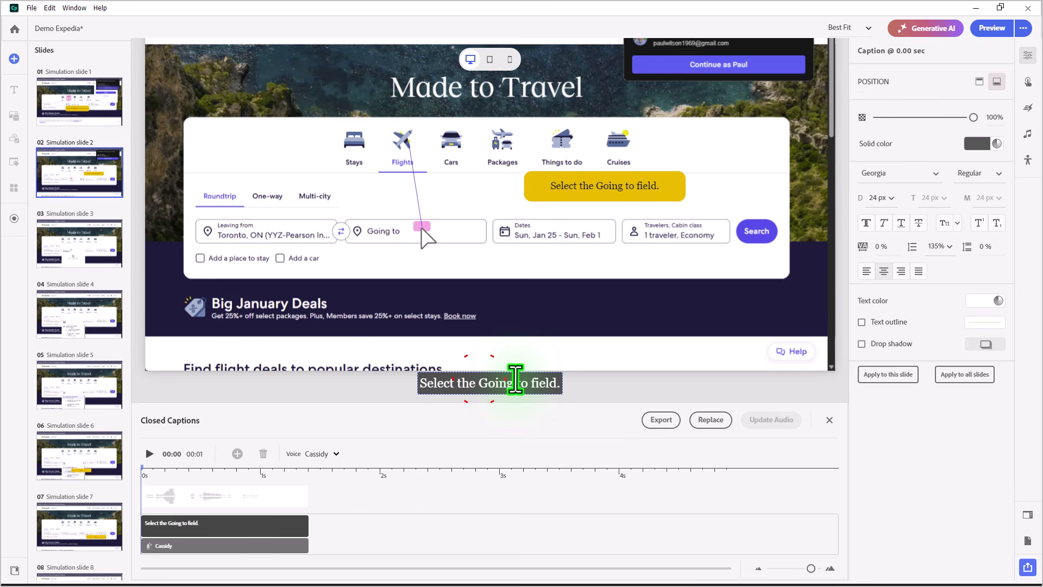
pyautogui.write('"')
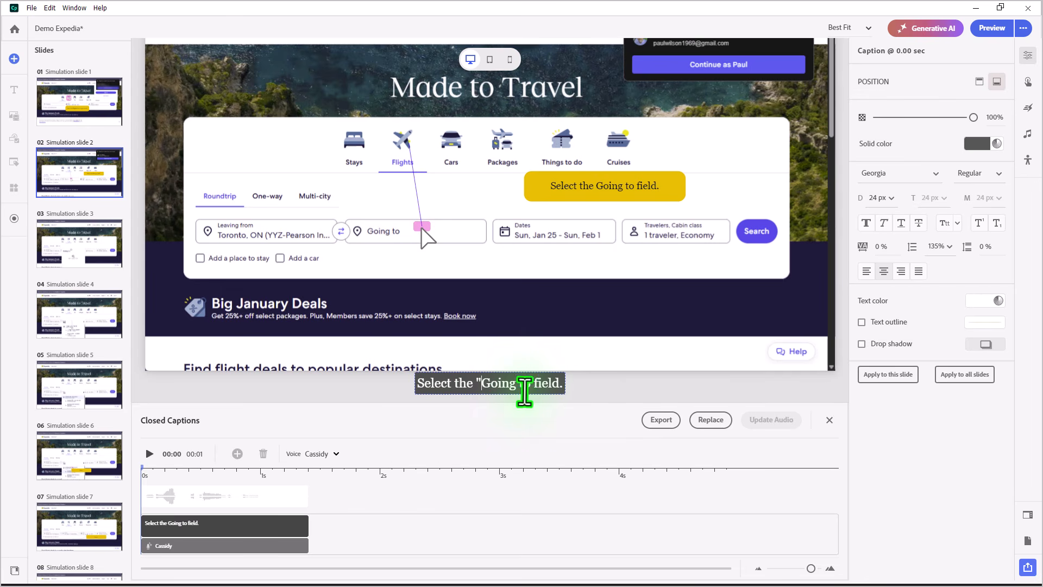
pyautogui.click(530, 386)
pyautogui.write('"')
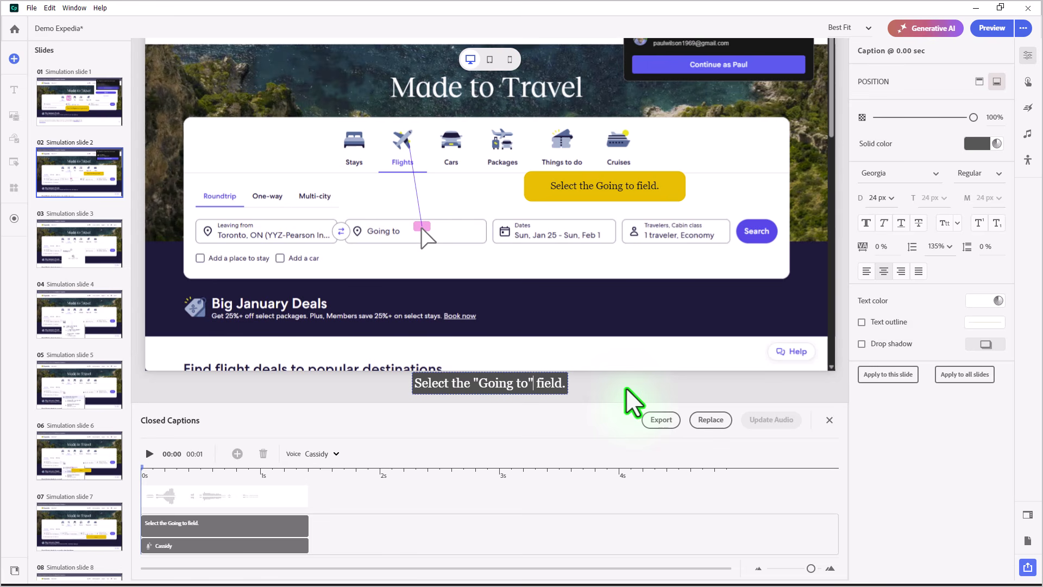
pyautogui.click(765, 424)
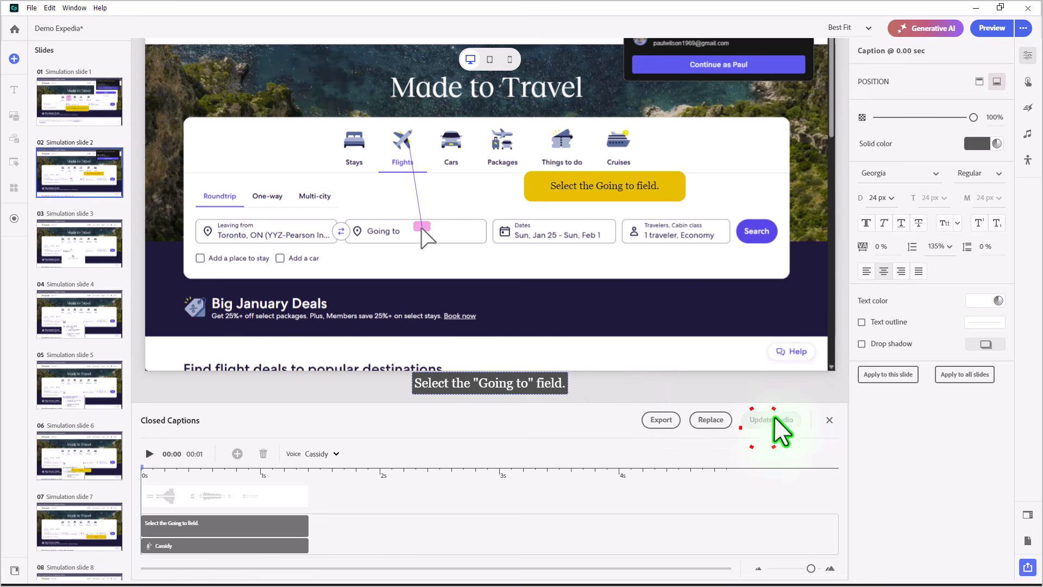
pyautogui.click(769, 419)
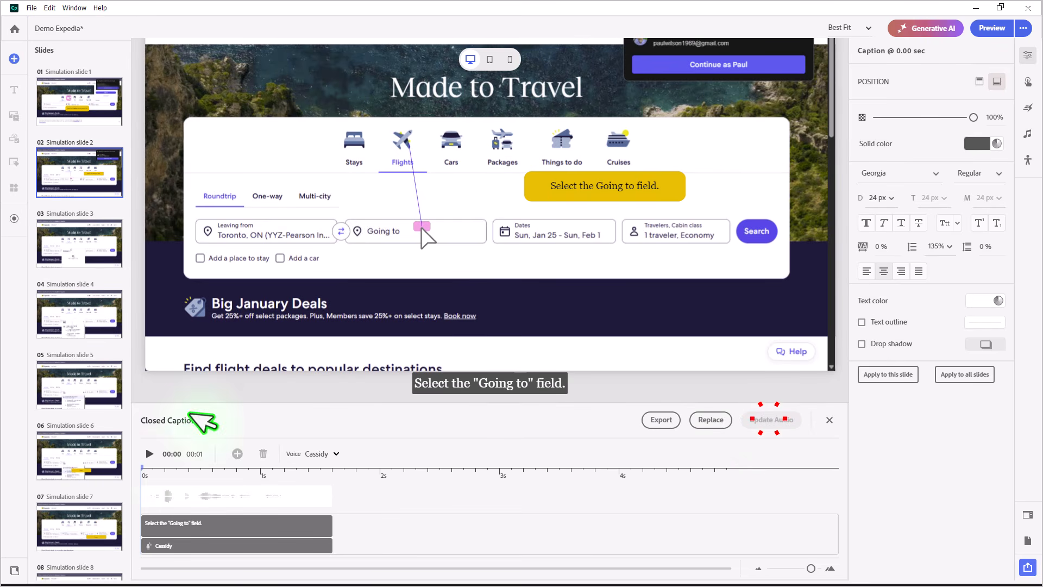
pyautogui.click(150, 453)
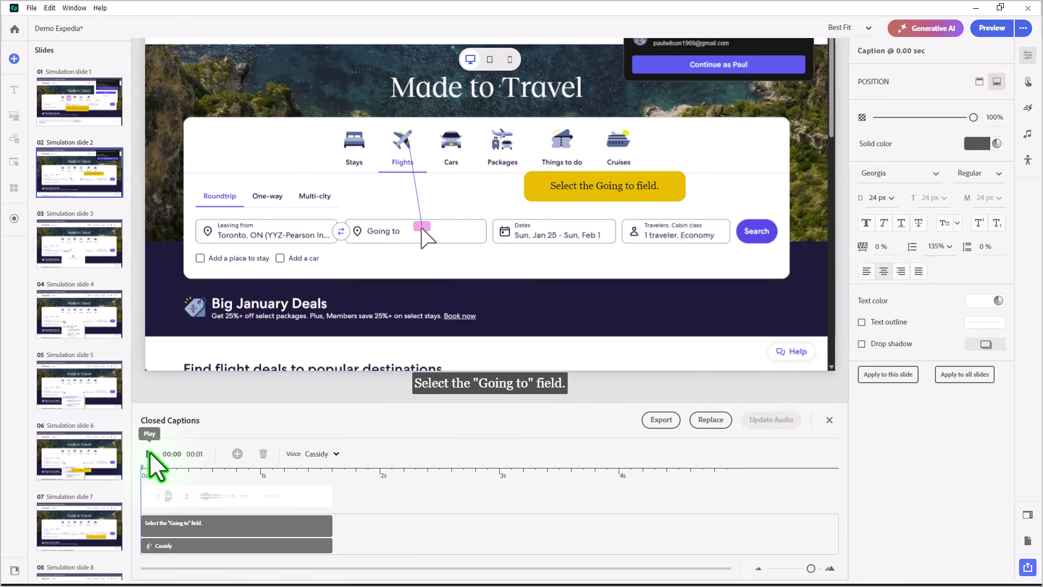
# Close the captions editor, expand slide 2's audio track and check the mouse pointer's timing against the narration
pyautogui.click(829, 420)
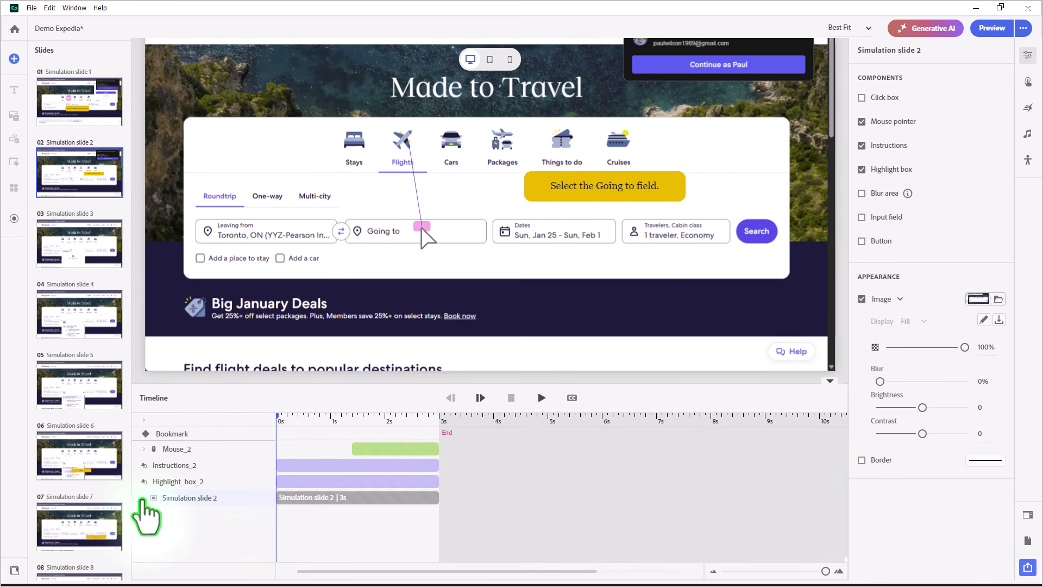
pyautogui.click(144, 498)
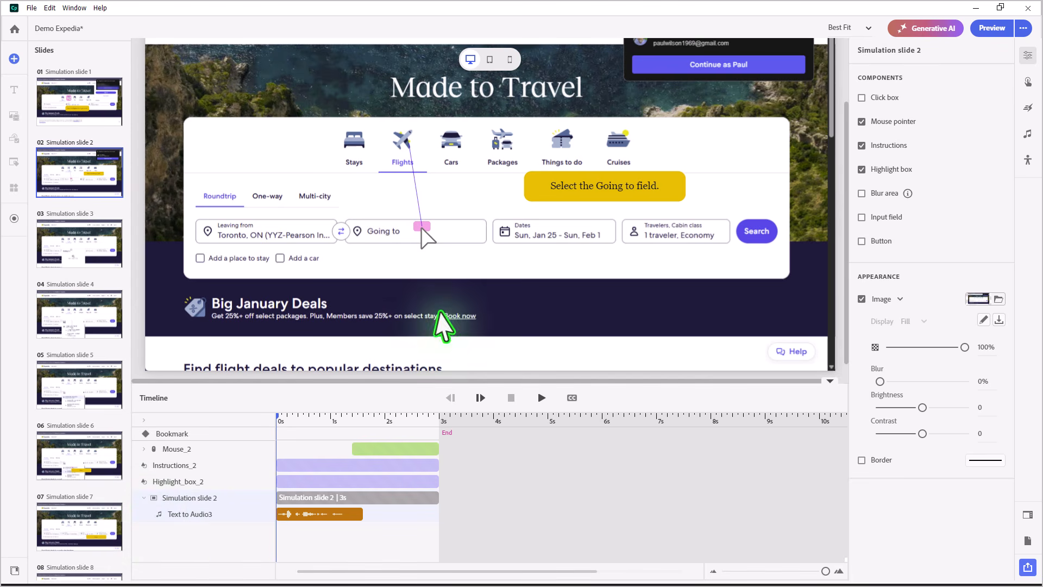
pyautogui.click(428, 235)
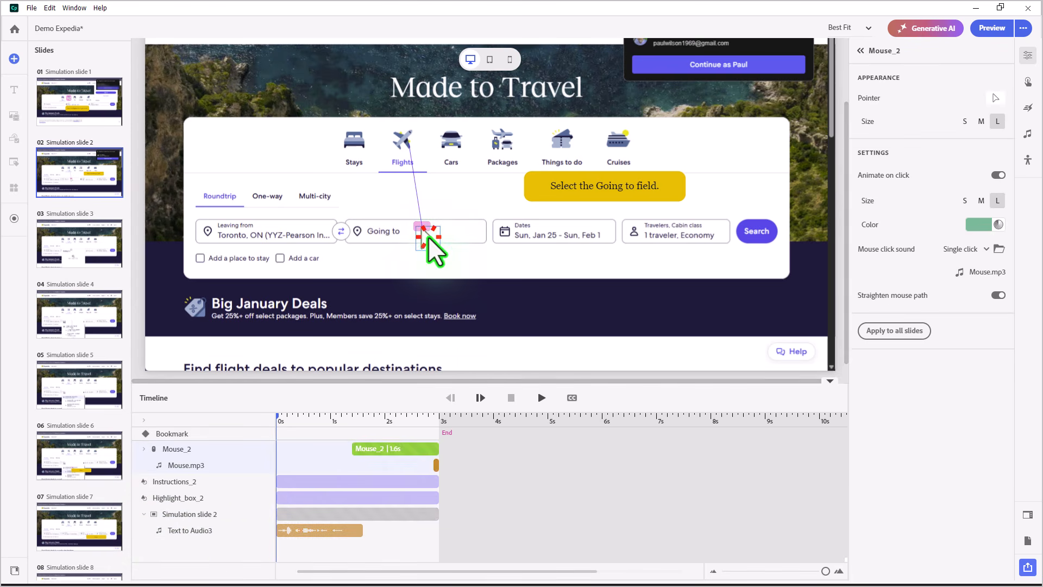
pyautogui.click(353, 454)
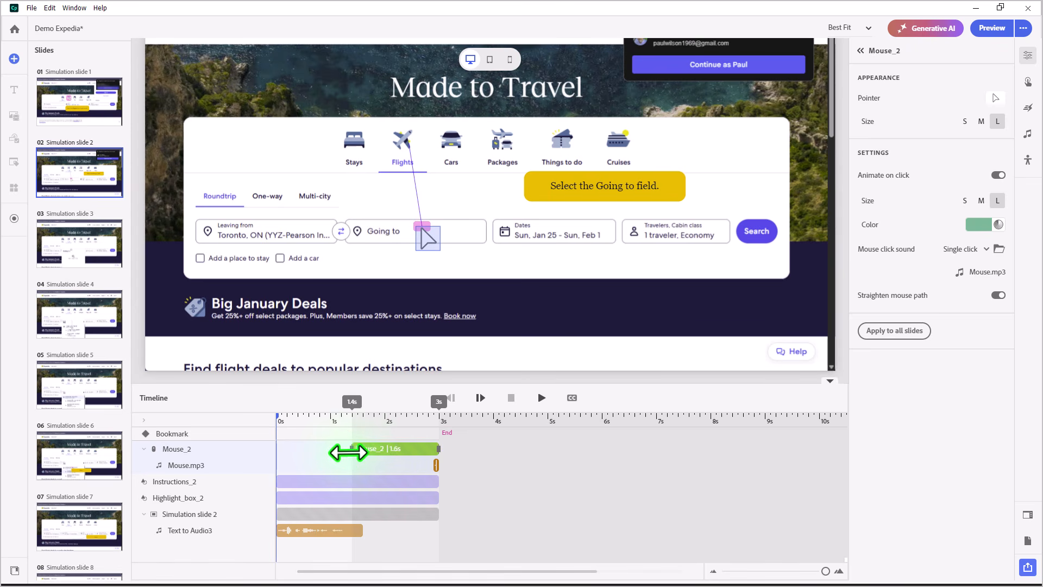
# Resize the highlight box to cover the Going to field, about 283 by 48, and start its display at 1.4 s
pyautogui.click(410, 224)
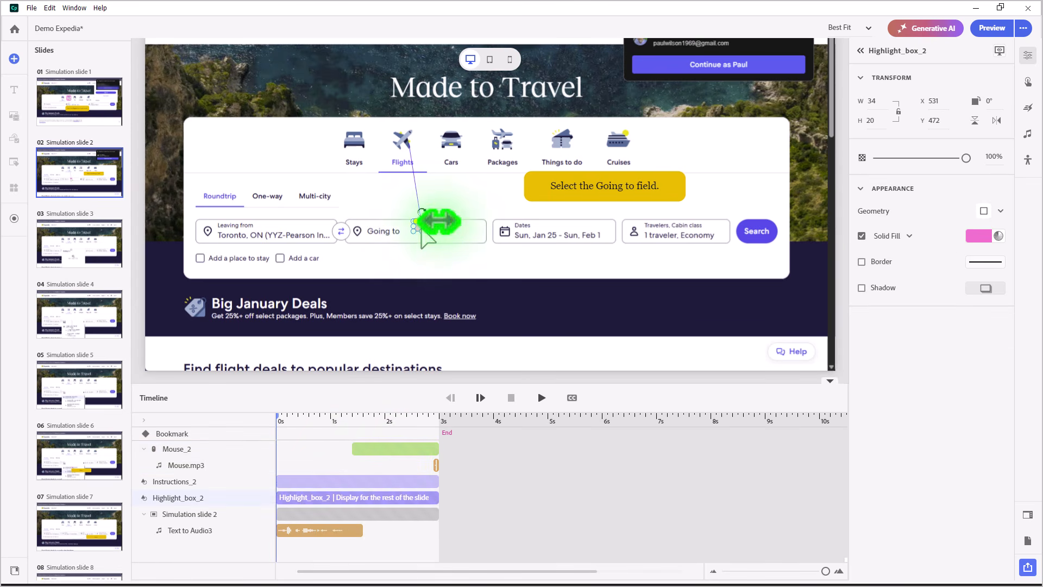
pyautogui.moveTo(432, 222); pyautogui.dragTo(486, 222)
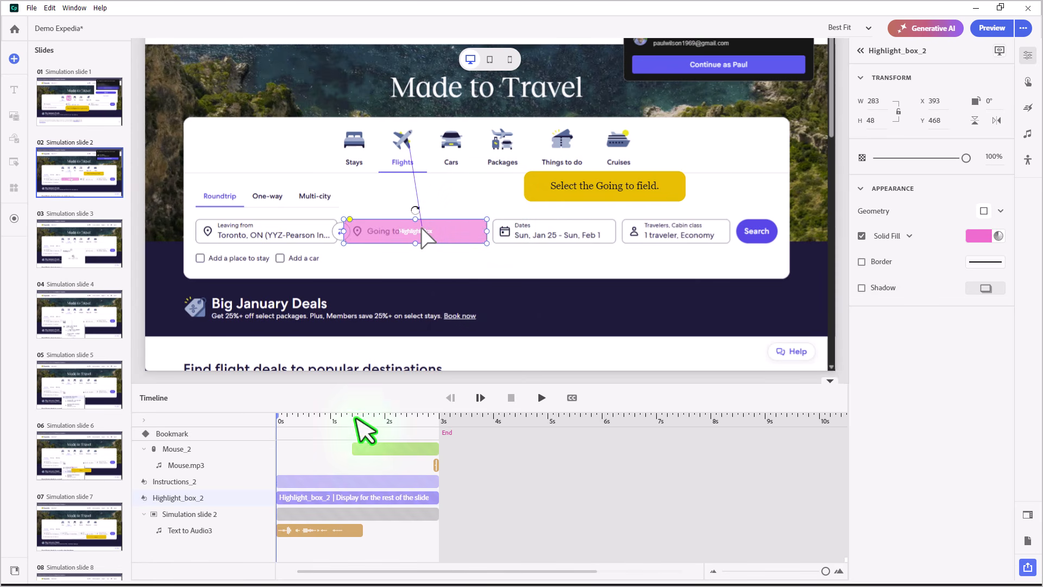
pyautogui.moveTo(288, 498); pyautogui.dragTo(354, 501)
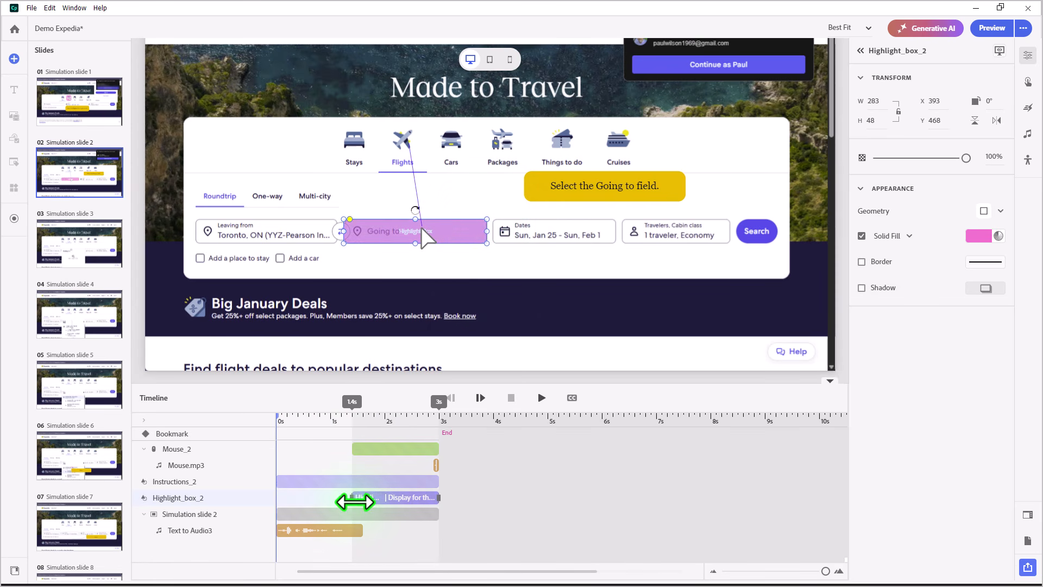
# Trim the start of slide 2's mouse movement to shorten it, and reduce the slide's duration to 2.5 s
pyautogui.click(392, 443)
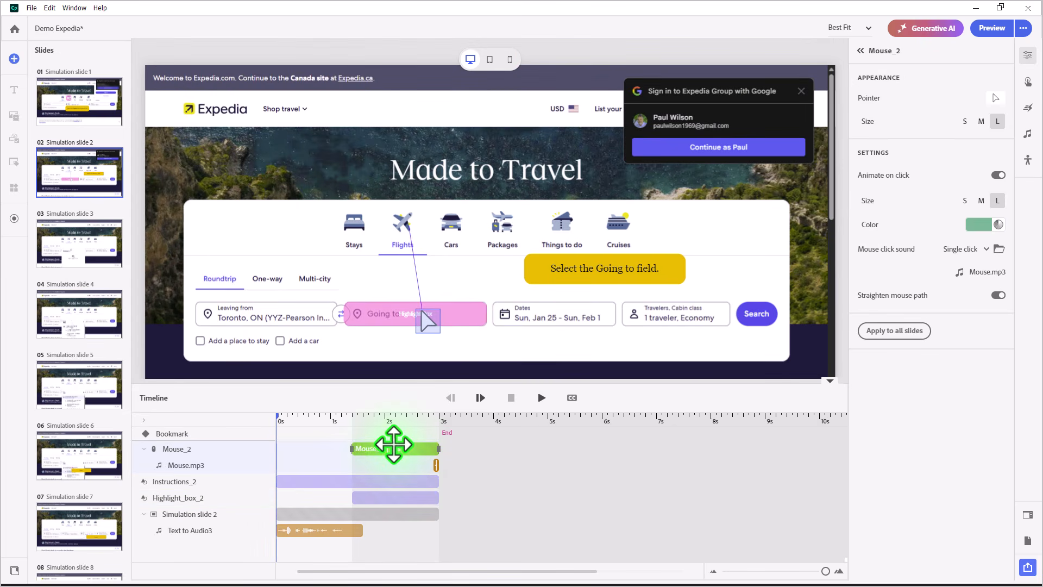
pyautogui.moveTo(352, 448); pyautogui.dragTo(382, 450)
pyautogui.moveTo(438, 512); pyautogui.dragTo(412, 510)
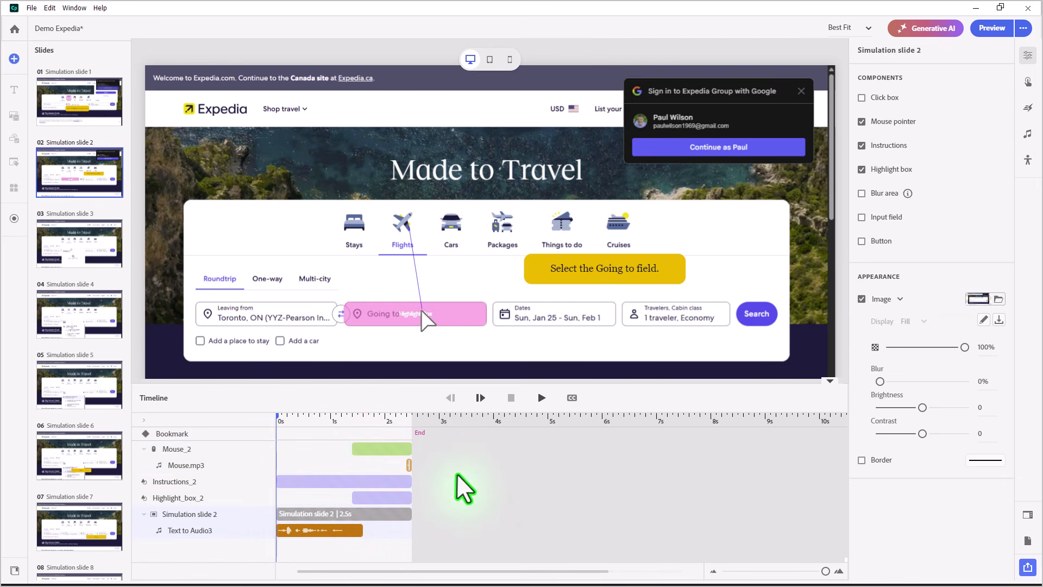
# Make the words "Going to" bold in slide 2's instruction box
pyautogui.click(608, 267)
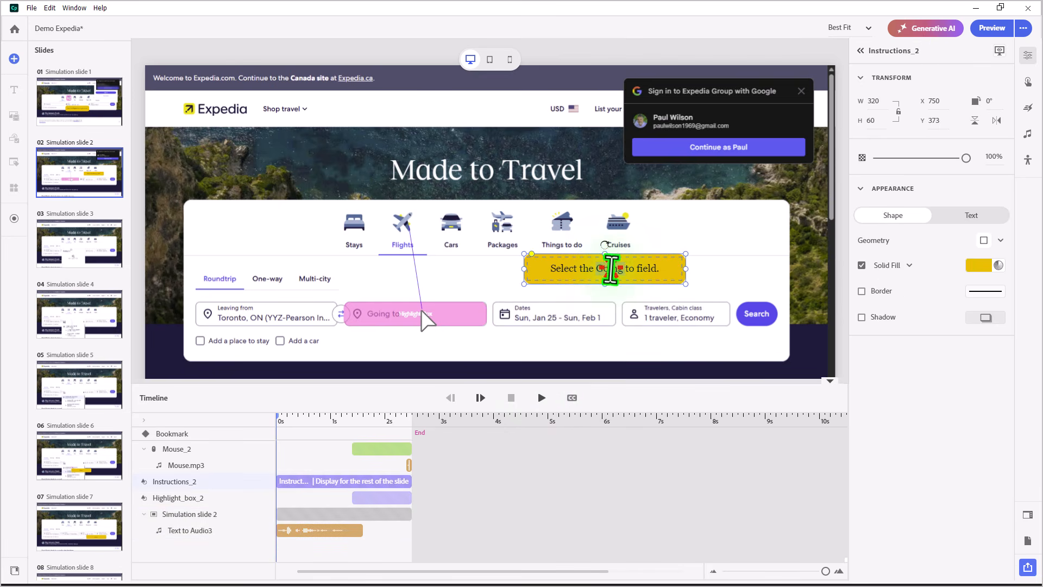
pyautogui.hotkey('ctrl', 'b')
pyautogui.click(633, 269)
pyautogui.doubleClick(633, 269)
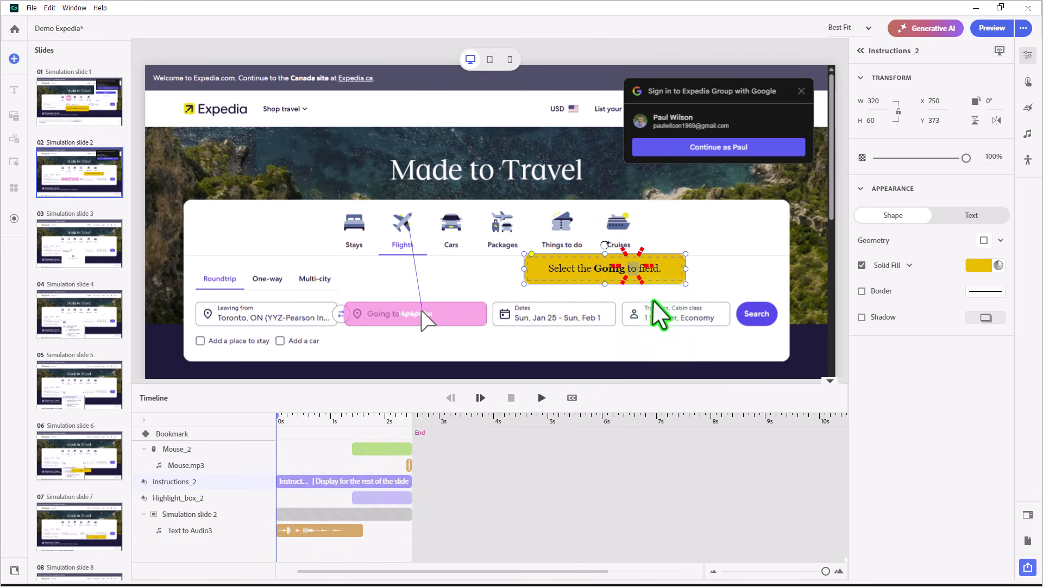
pyautogui.hotkey('ctrl', 'b')
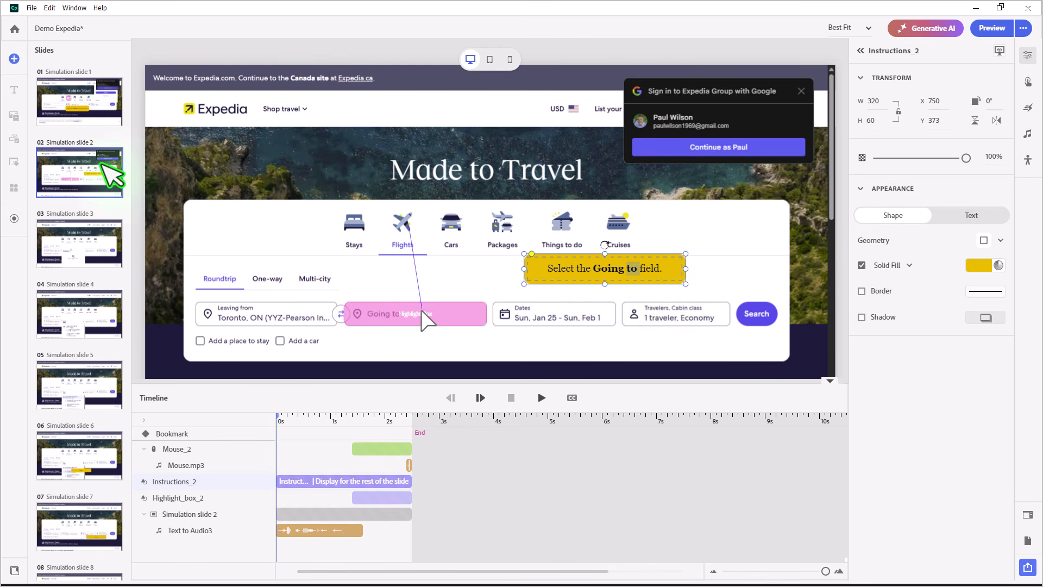
# Add a borderless blur area to slide 2 covering the sign-in popup's account details, about 369 by 112 at X 950, Y 77
pyautogui.click(68, 182)
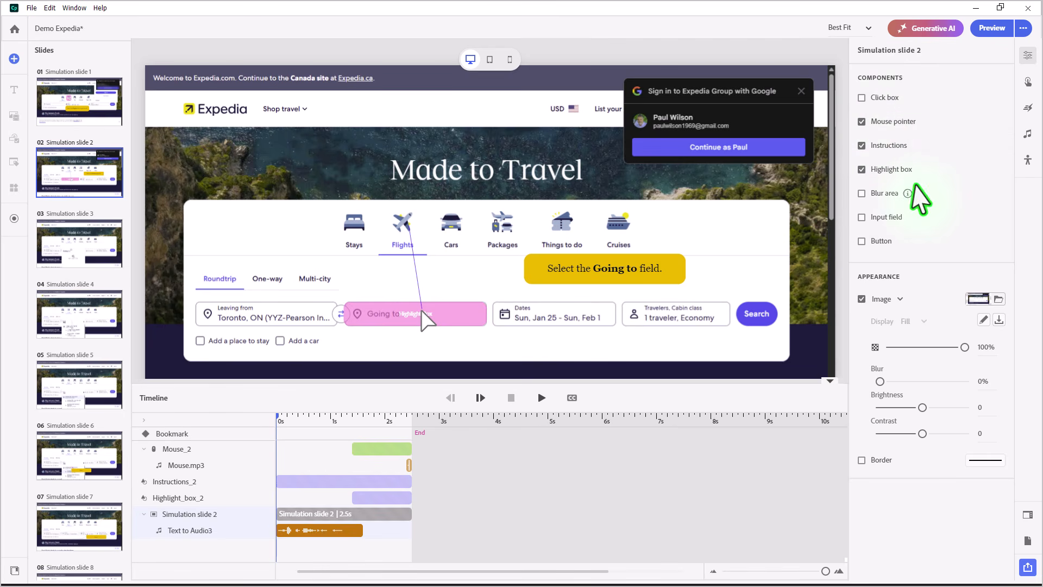
pyautogui.click(861, 192)
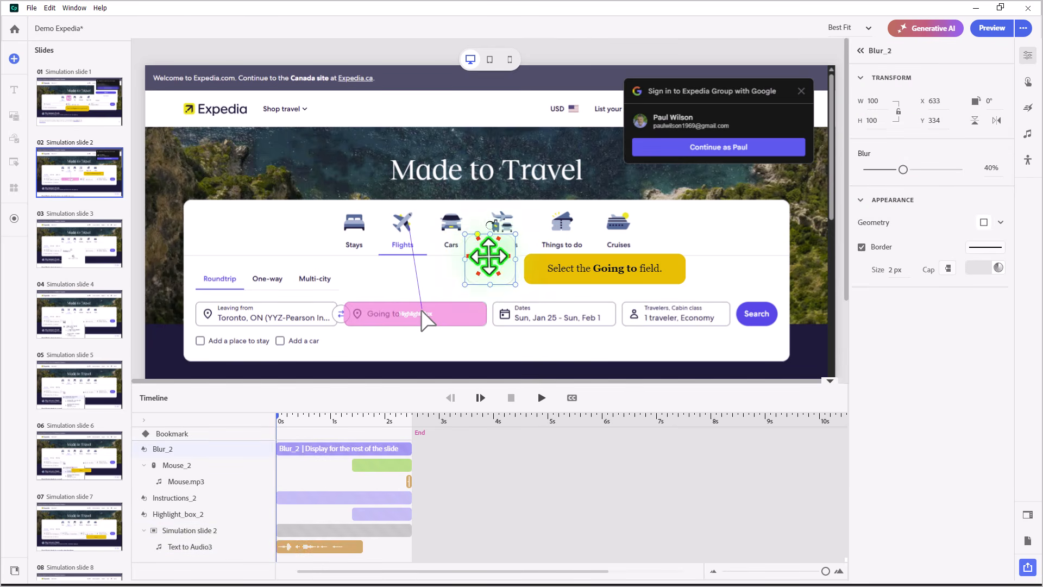
pyautogui.click(861, 247)
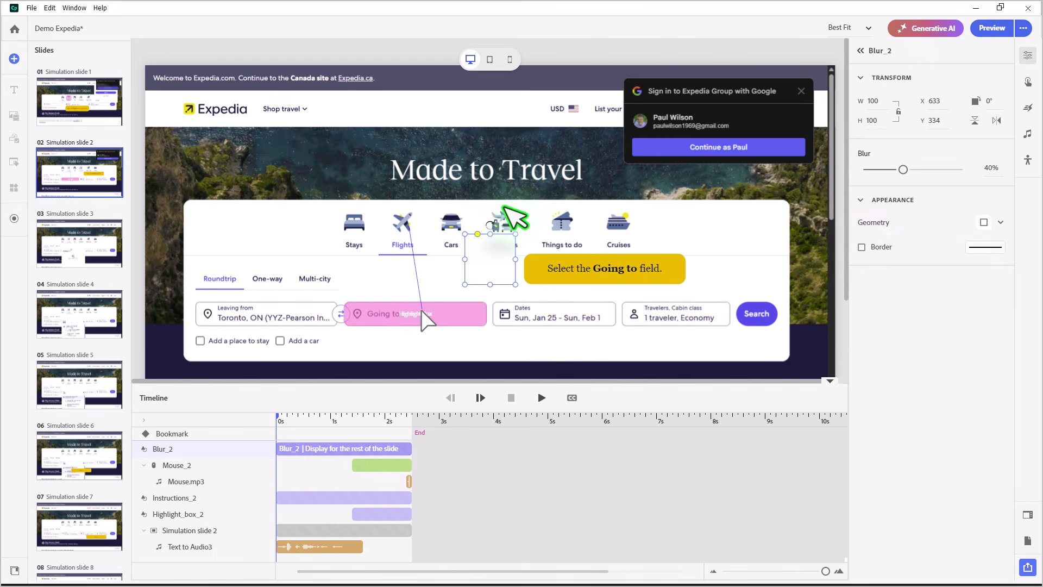
pyautogui.moveTo(477, 233); pyautogui.dragTo(647, 120)
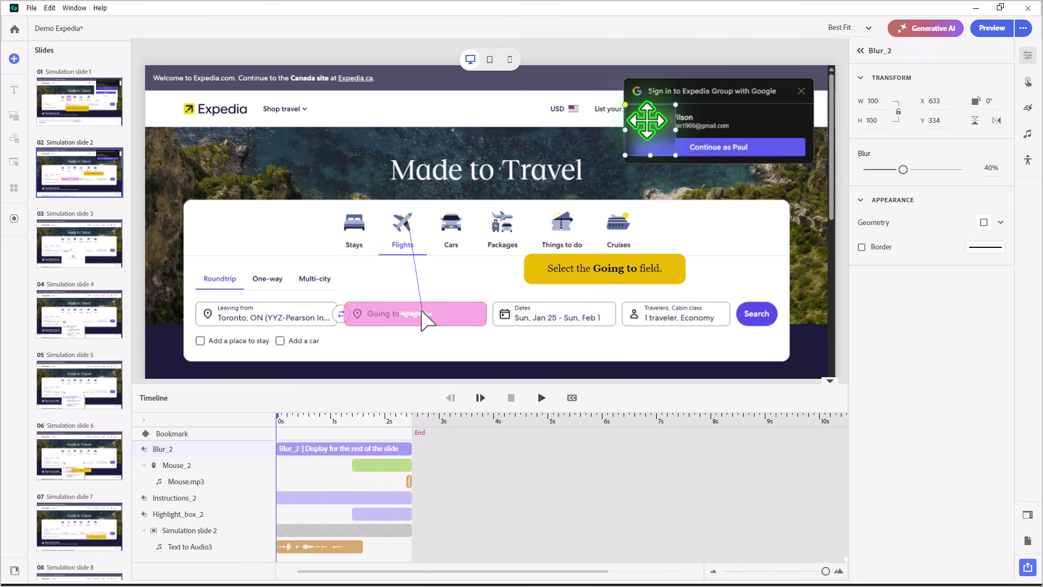
pyautogui.moveTo(675, 155); pyautogui.dragTo(804, 162)
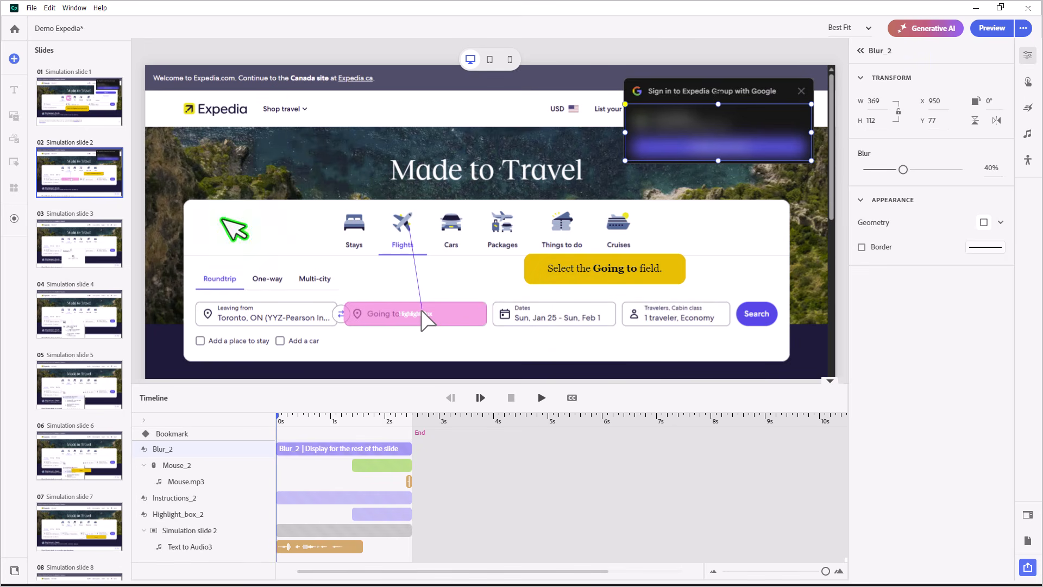
# Open slide 3 and examine the timing of its typing text and mouse pointer
pyautogui.click(93, 243)
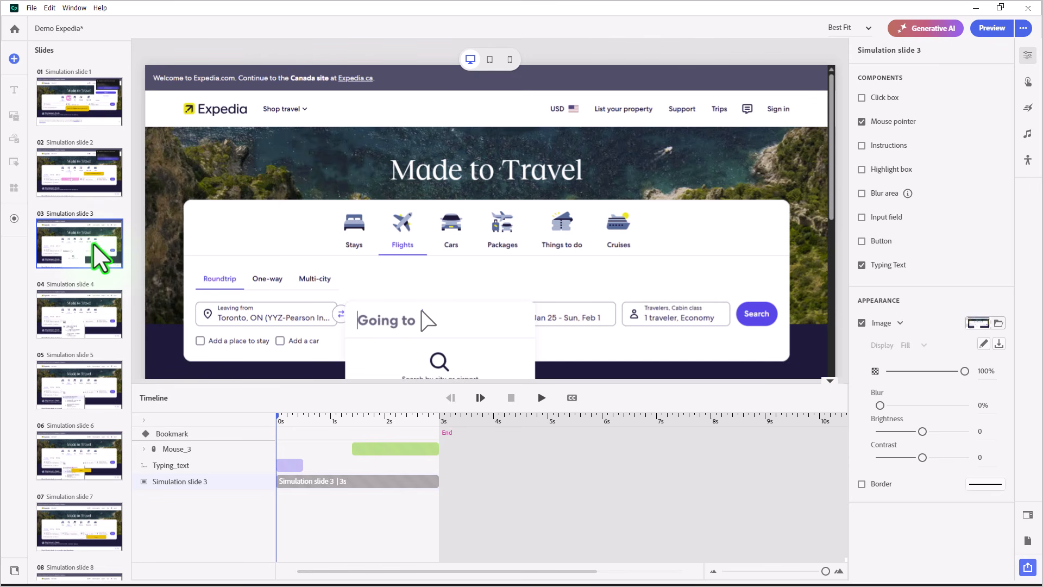
pyautogui.click(290, 465)
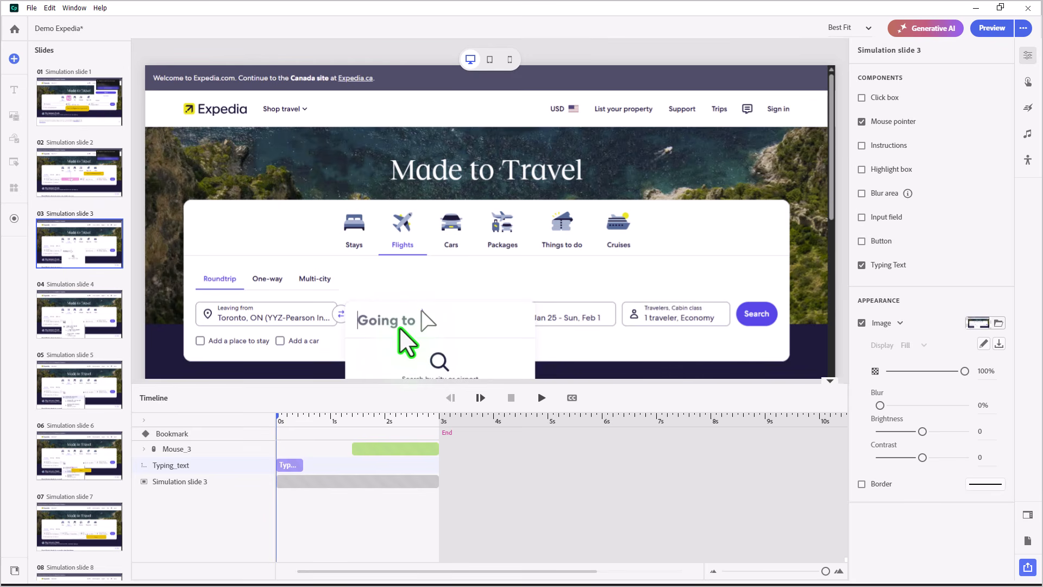
pyautogui.click(430, 449)
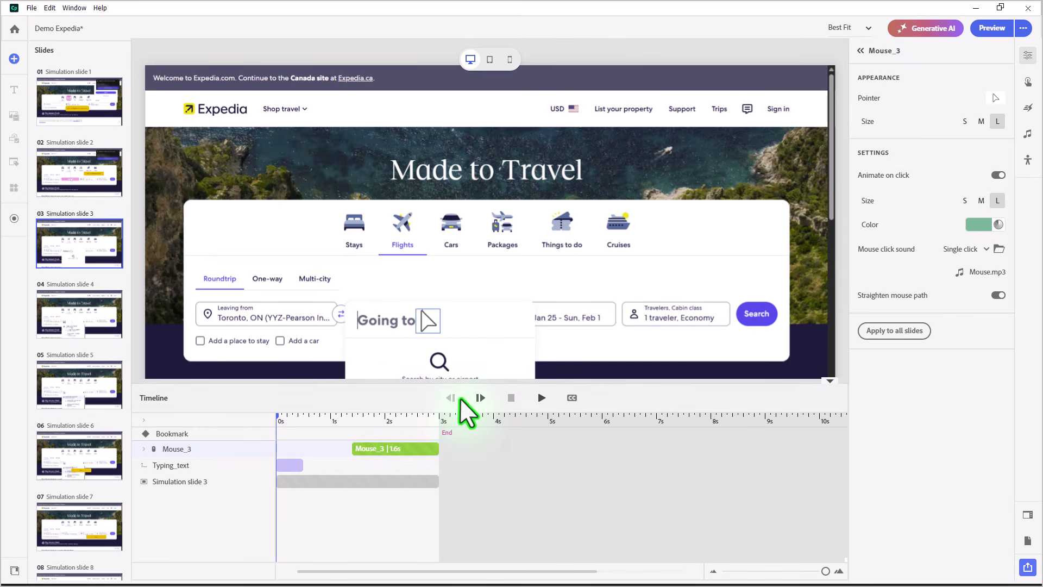
pyautogui.click(758, 51)
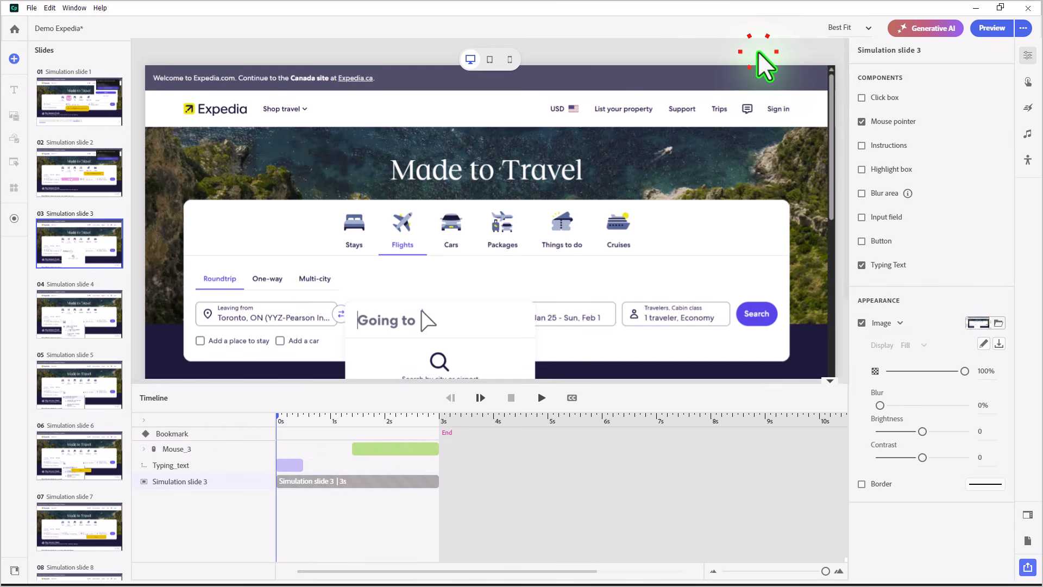
# Add an instruction box to slide 3 and move it above the Travelers field, to about X 916, Y 350
pyautogui.click(862, 146)
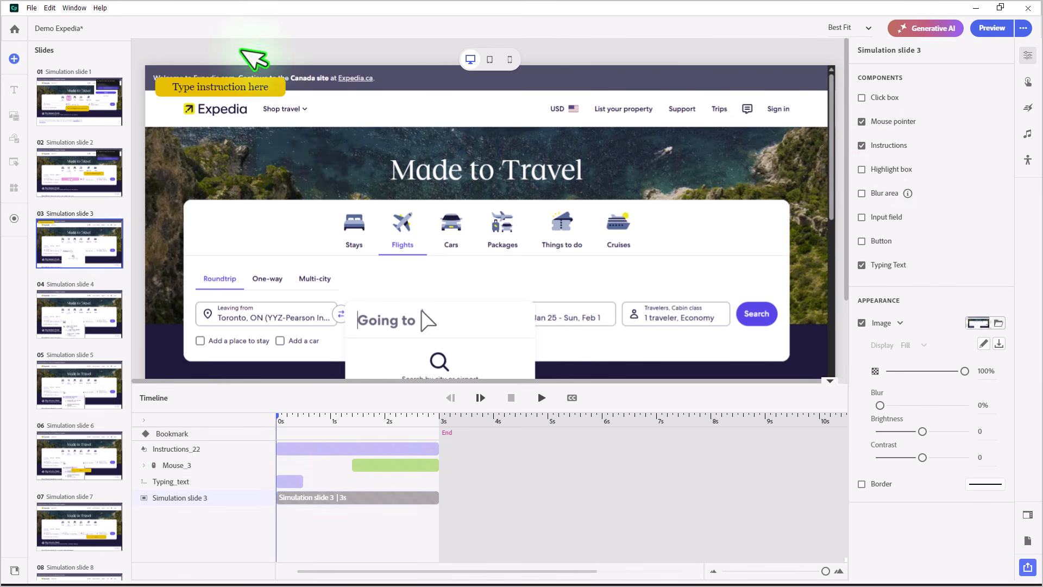
pyautogui.moveTo(243, 99); pyautogui.dragTo(661, 266)
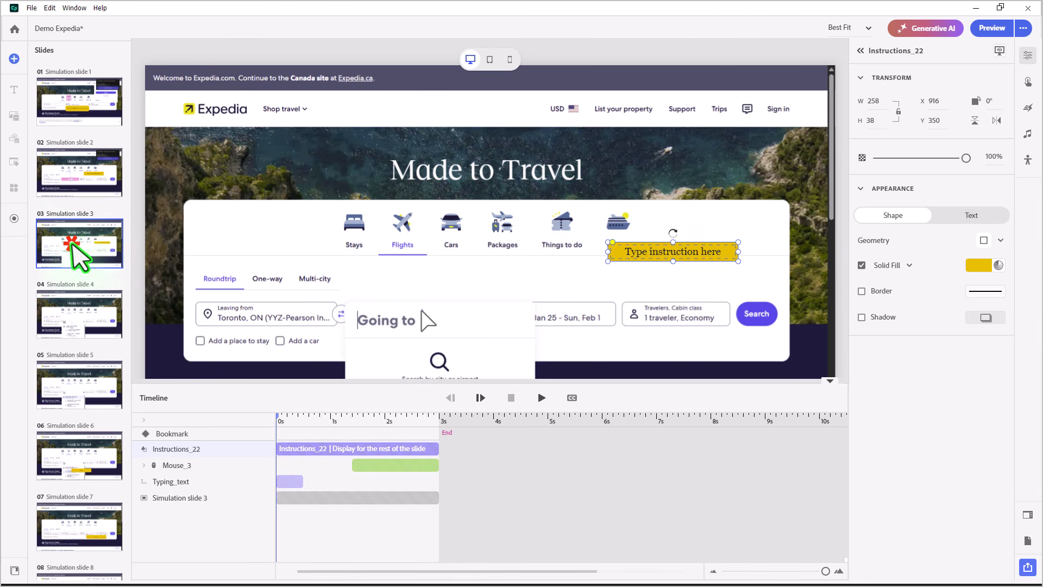
pyautogui.click(77, 221)
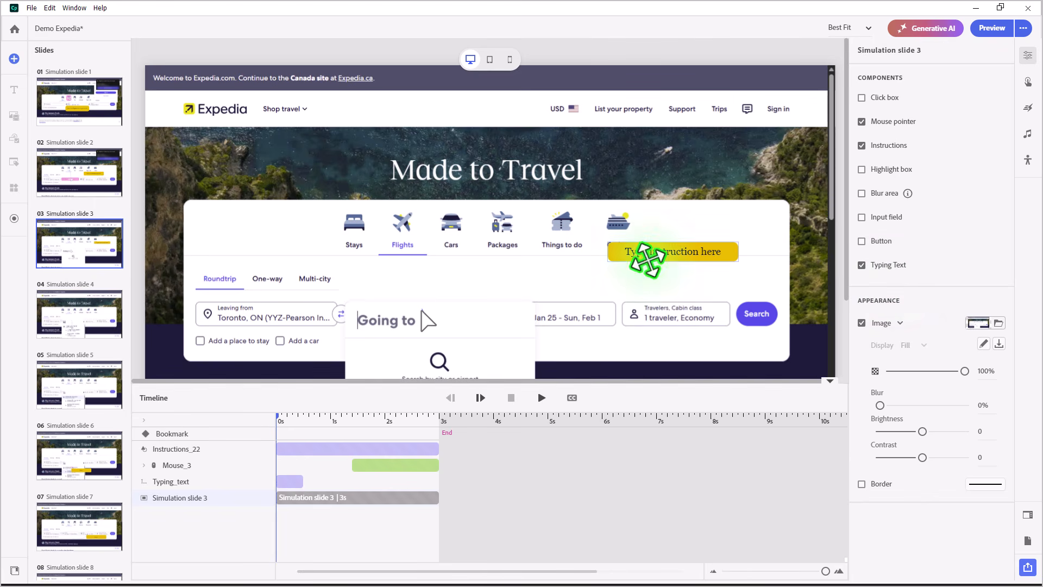
# Set slide 3's instruction text to "Type in the first couple of letters for Las Vegas."
pyautogui.click(657, 260)
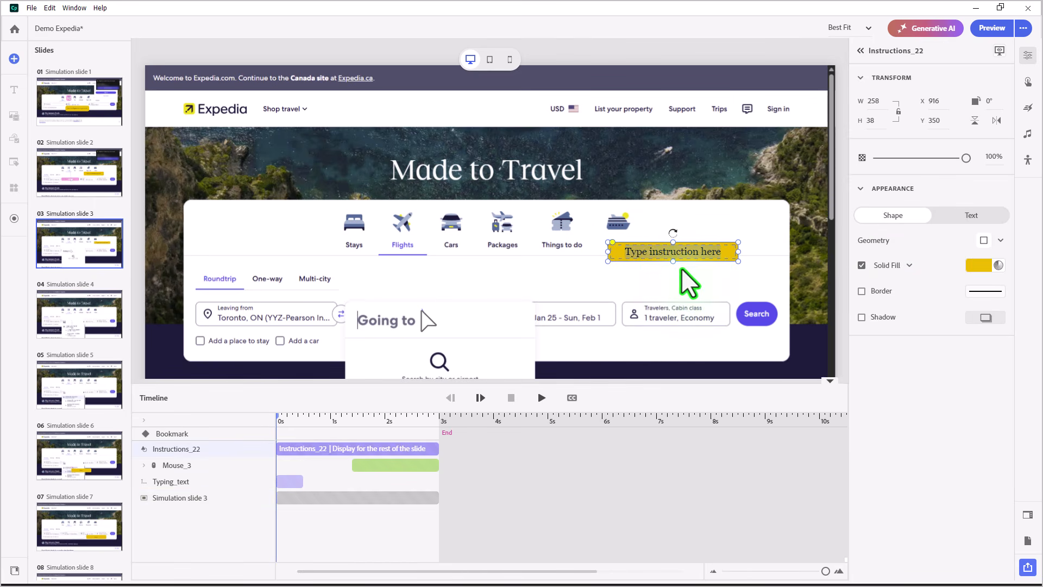
pyautogui.write('Type in the first')
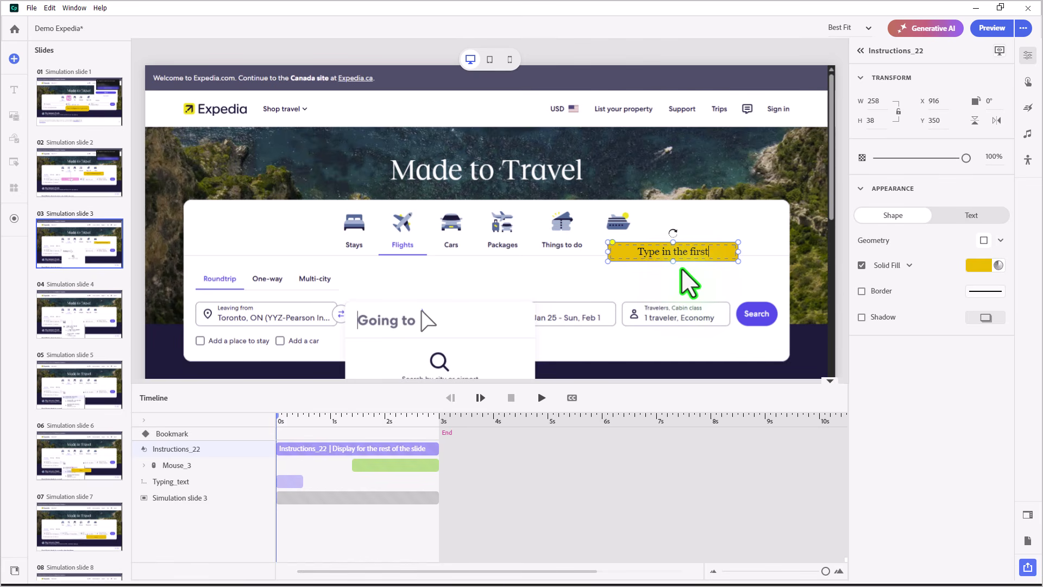
pyautogui.write(' couple of l')
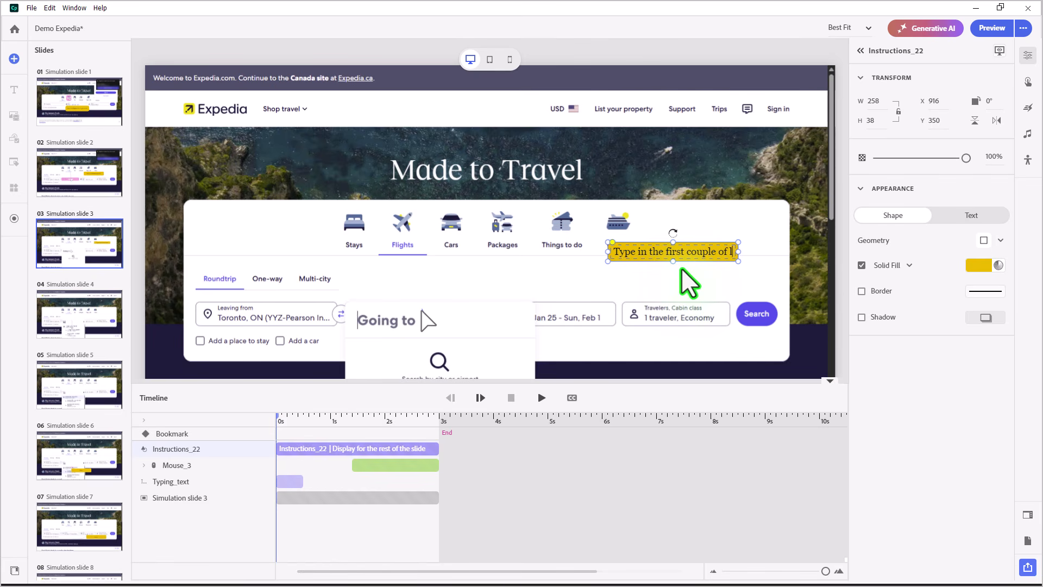
pyautogui.write('etters for Las')
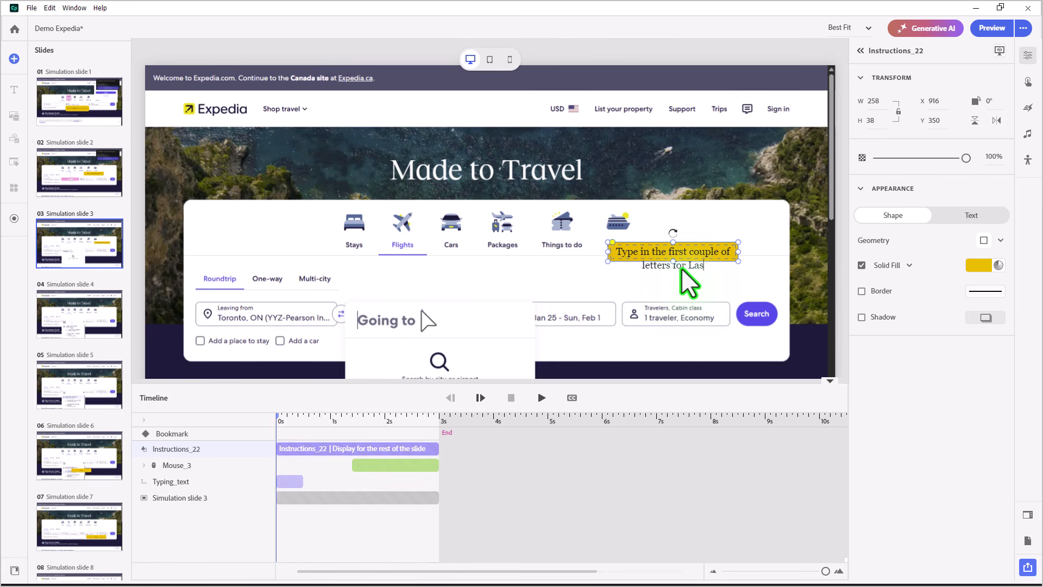
pyautogui.write(' Vegas.')
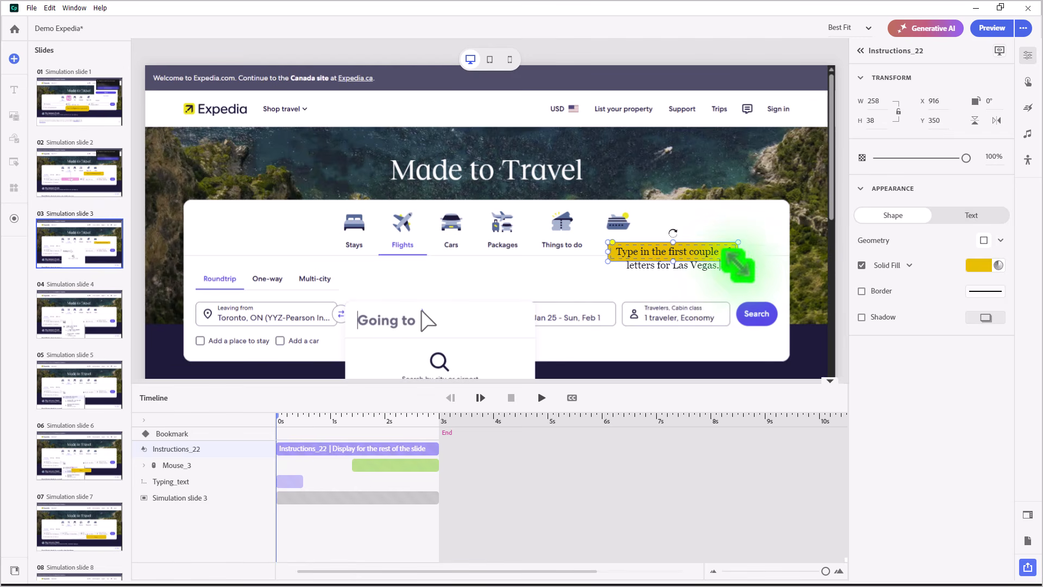
# Enlarge slide 3's instruction box to about 288 by 91 and copy its text
pyautogui.moveTo(738, 263); pyautogui.dragTo(752, 292)
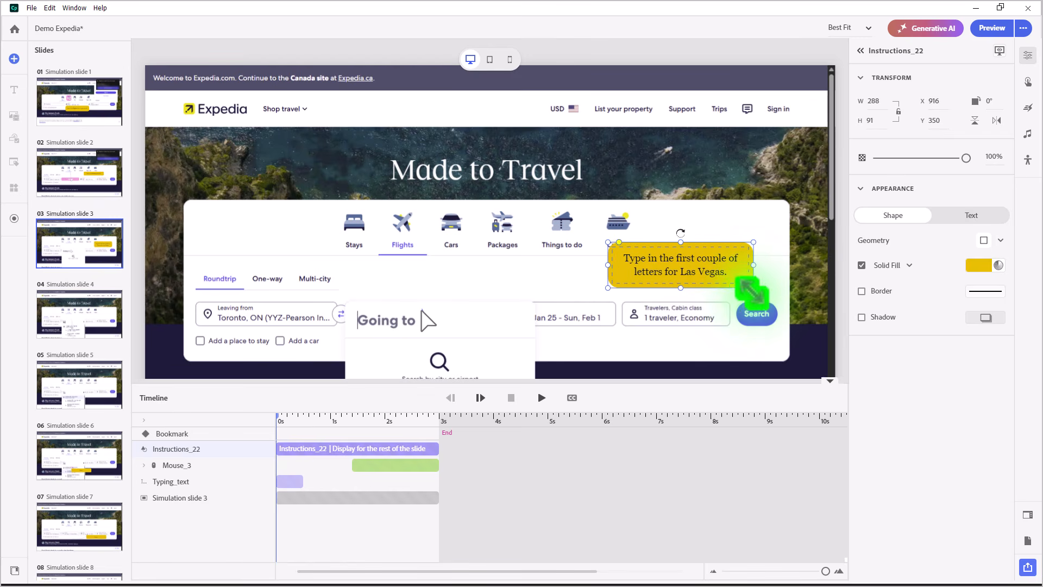
pyautogui.tripleClick(675, 266)
pyautogui.hotkey('ctrl', 'c')
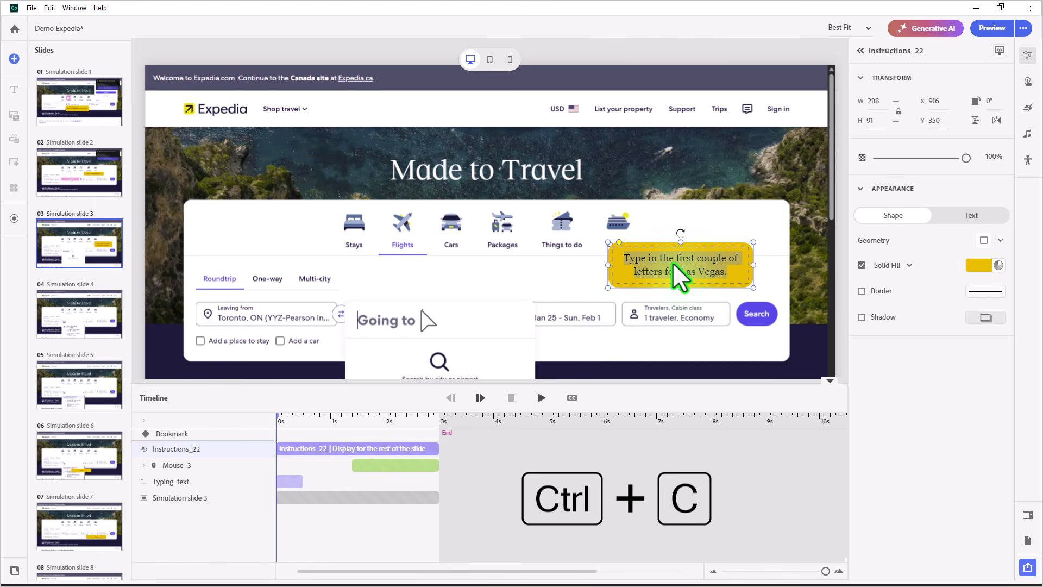
# Start text-to-speech narration for slide 3 using the Cassidy voice
pyautogui.click(399, 498)
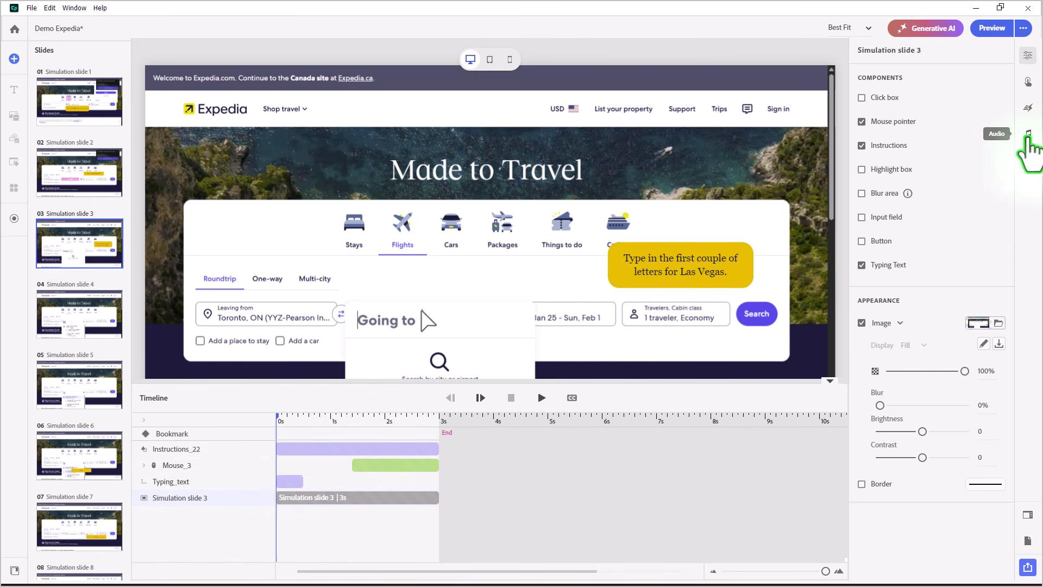
pyautogui.click(1028, 134)
pyautogui.click(996, 80)
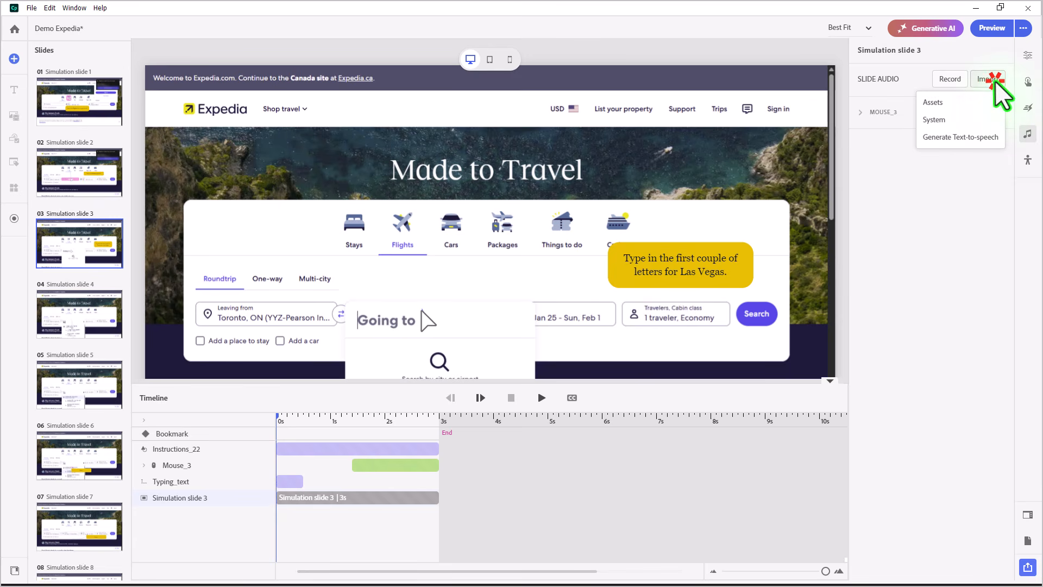
pyautogui.click(978, 137)
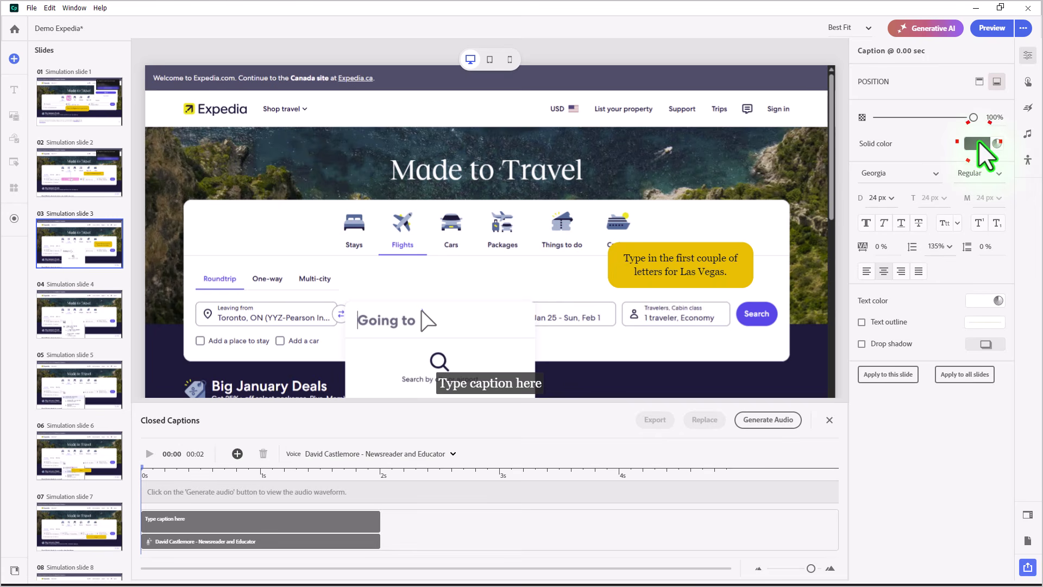
pyautogui.click(377, 454)
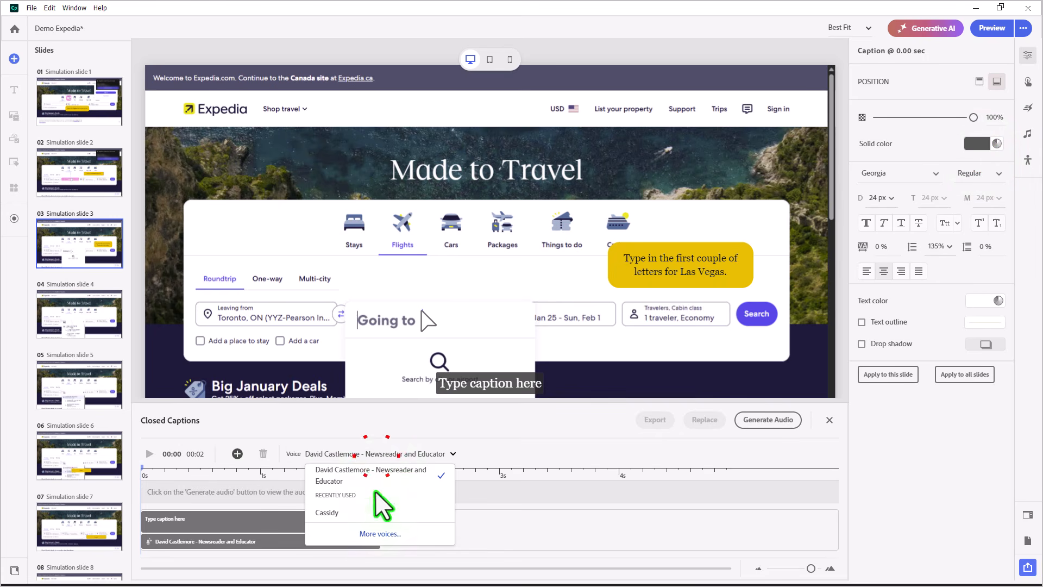
pyautogui.click(354, 512)
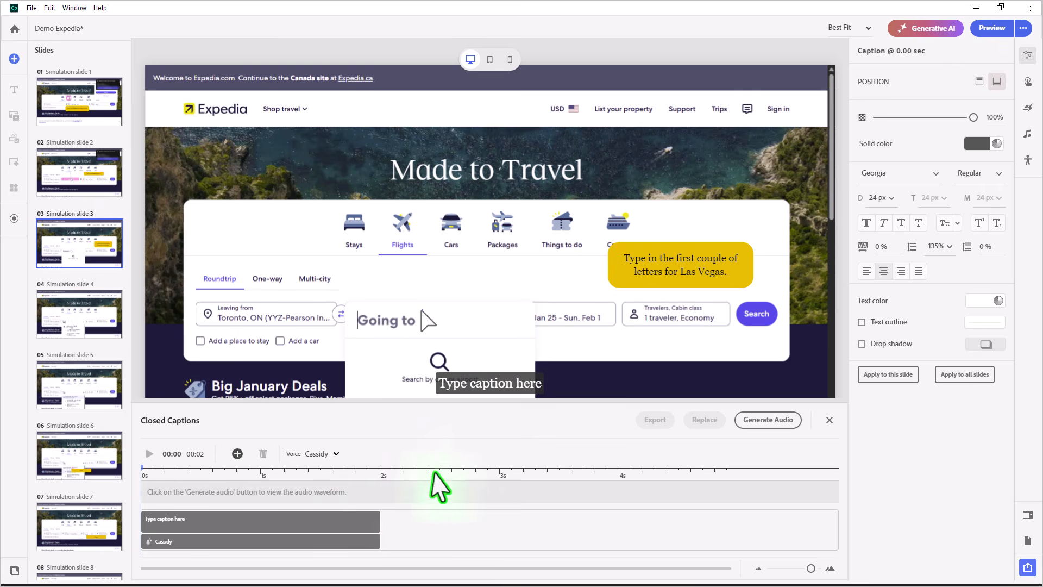
# Replace the first caption's placeholder with the copied text "Type in the first couple of letters for Las Vegas."
pyautogui.scroll(-1, 524, 383)
pyautogui.scroll(-3, 524, 383)
pyautogui.click(497, 384)
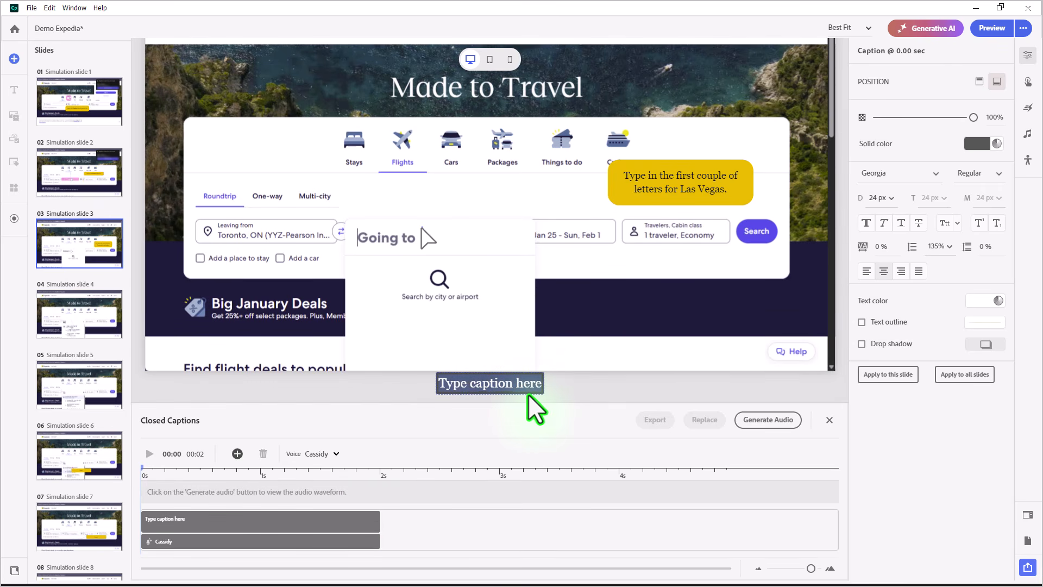
pyautogui.hotkey('ctrl', 'v')
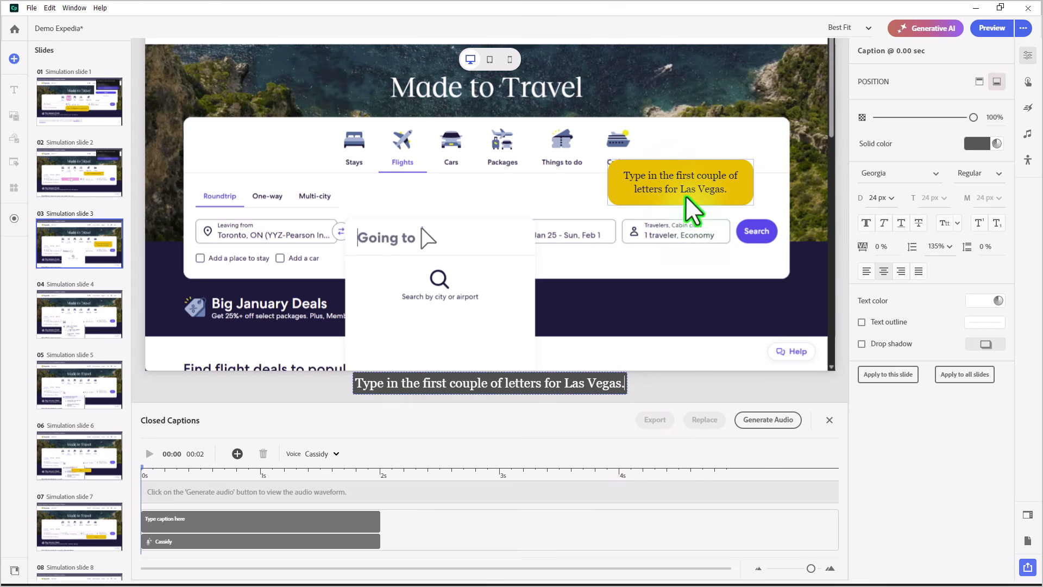
# Add a second caption reading "In this case, we will type in L A S."
pyautogui.click(238, 453)
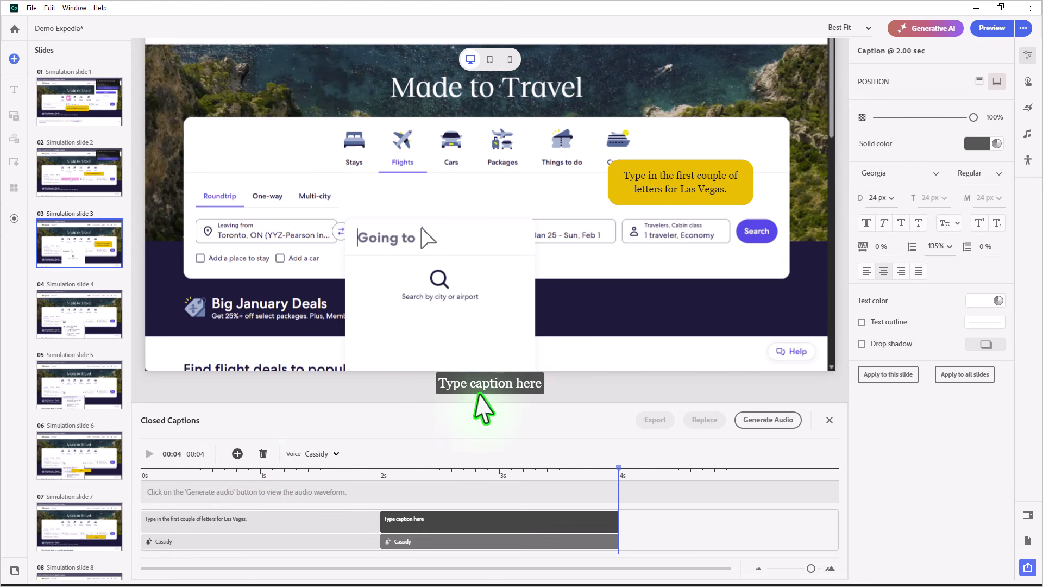
pyautogui.click(487, 384)
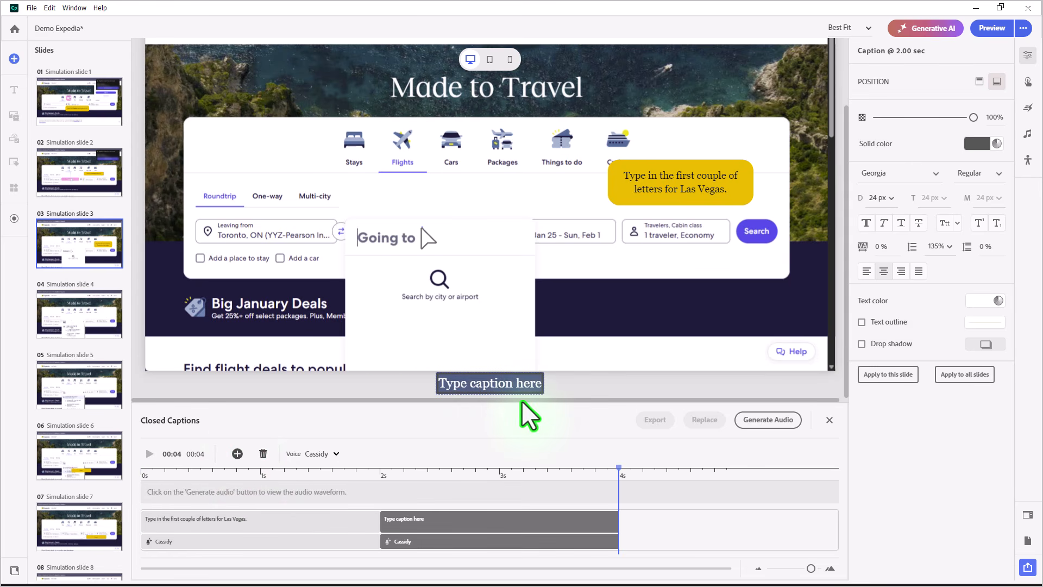
pyautogui.write('In this case')
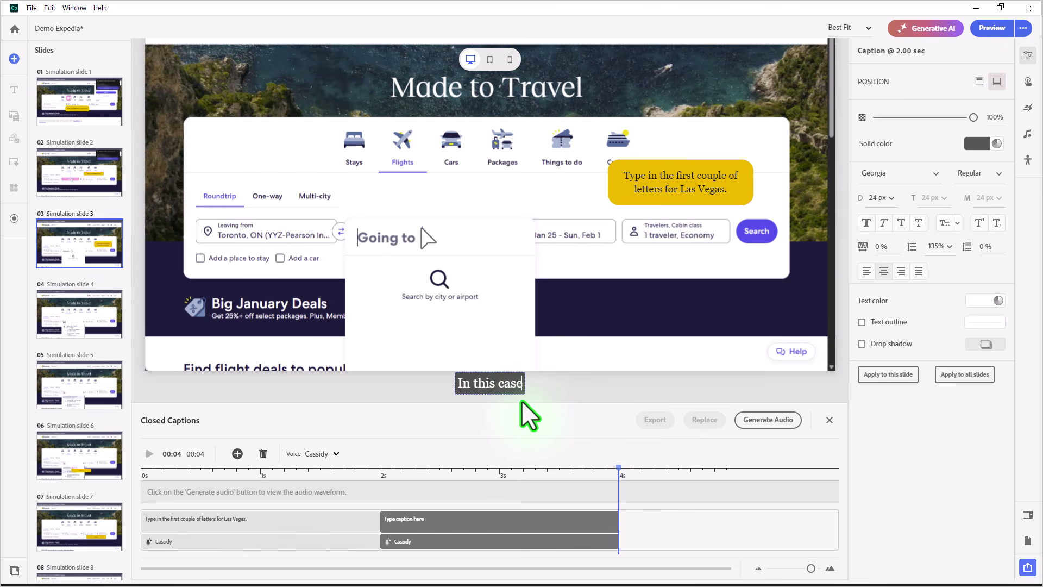
pyautogui.write(', w')
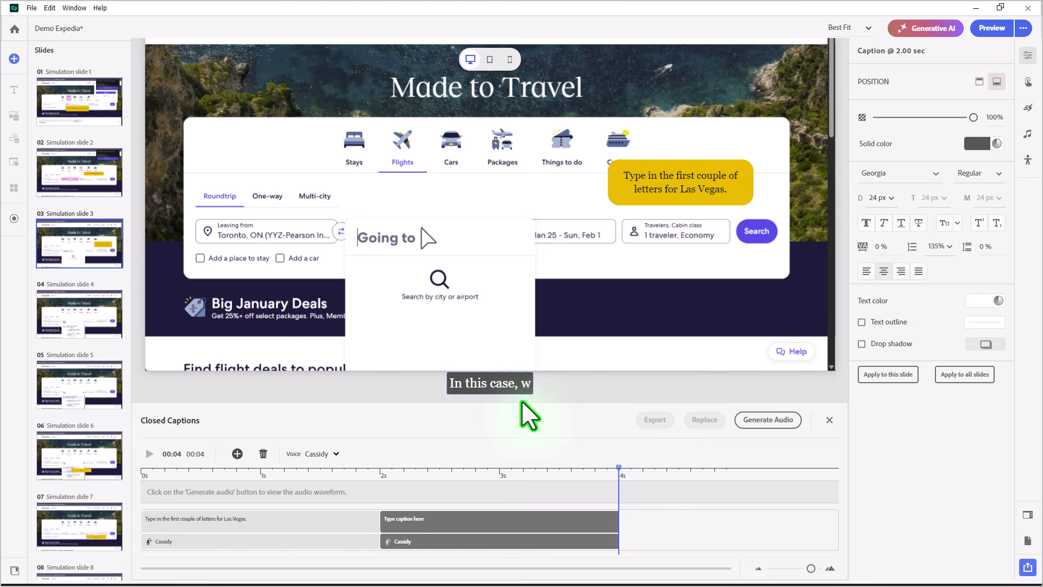
pyautogui.write('e will type')
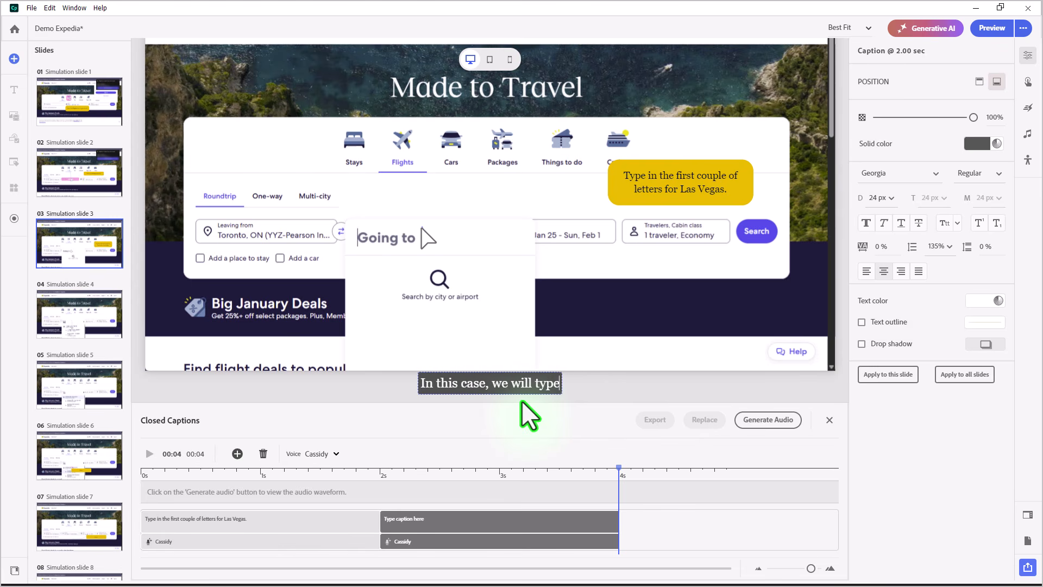
pyautogui.write(' in L')
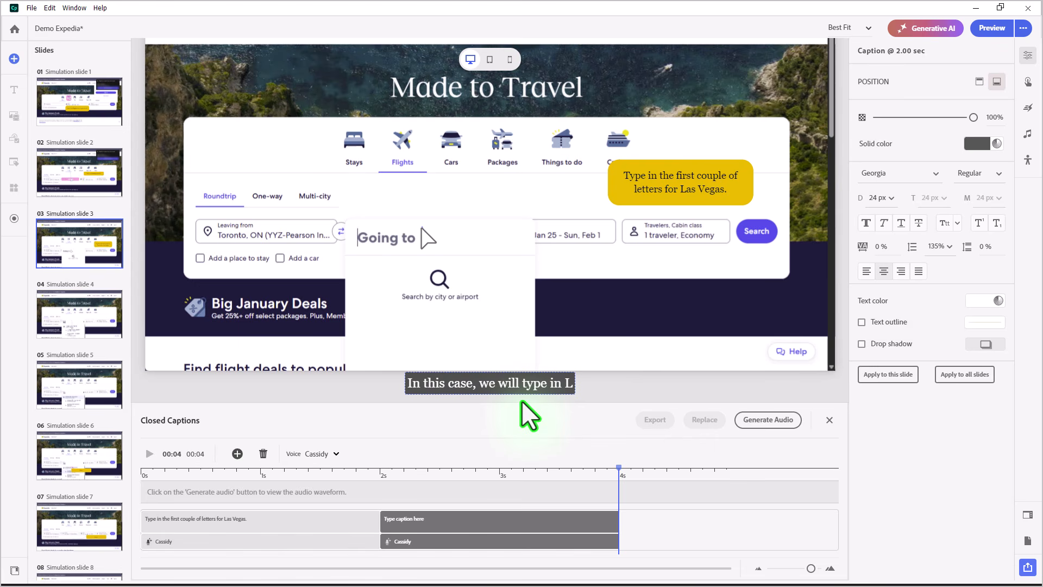
pyautogui.write(' A')
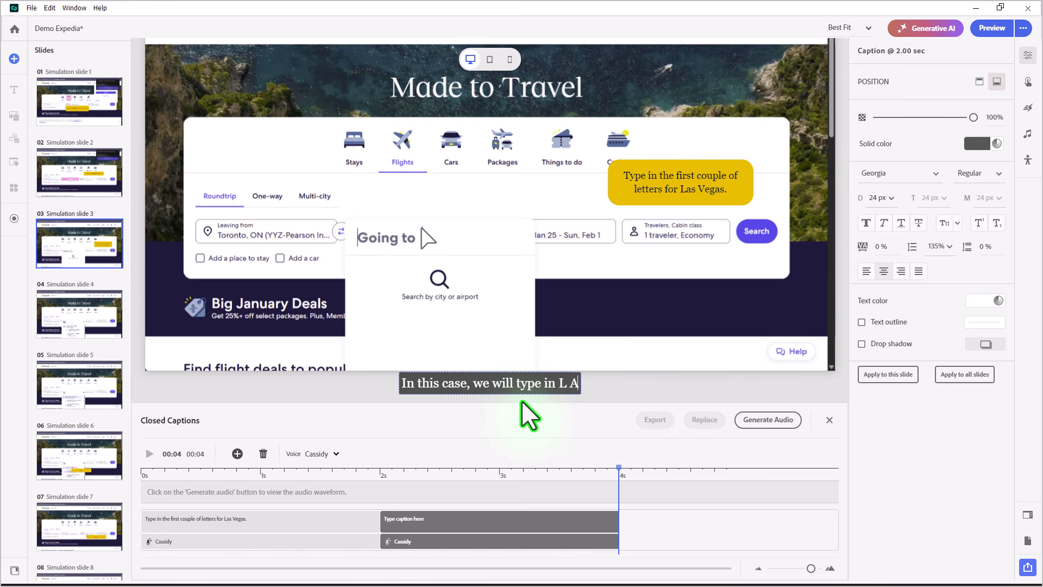
pyautogui.write(' S')
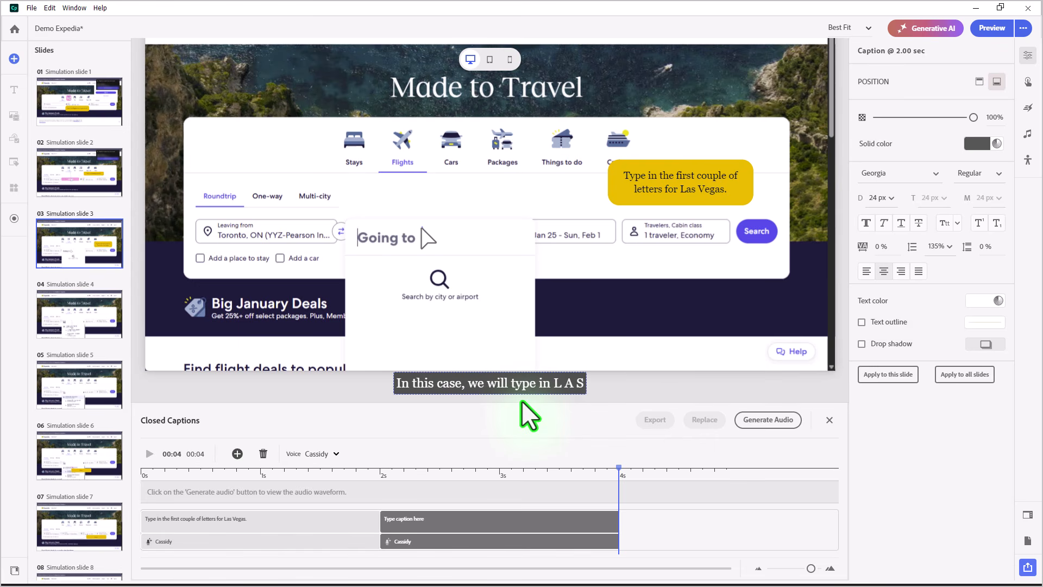
pyautogui.write('.')
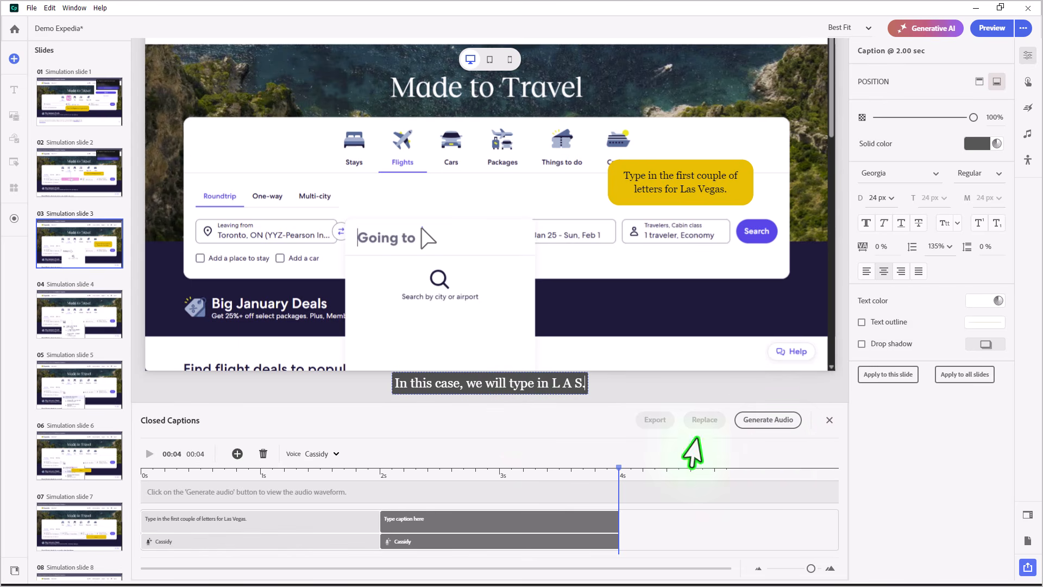
# Generate the narration audio from the captions, play it back and close the captions editor
pyautogui.click(777, 419)
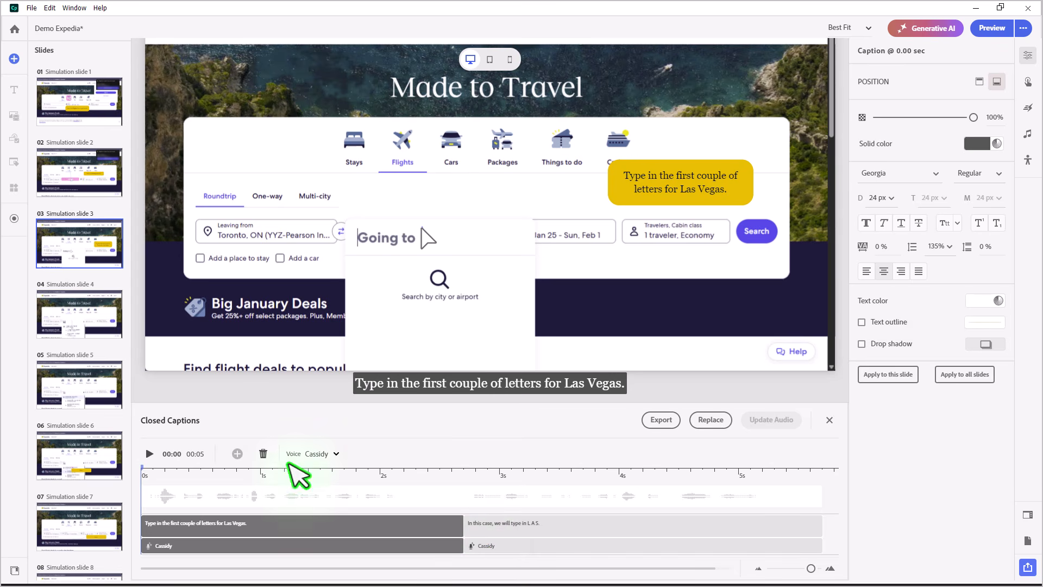
pyautogui.click(148, 454)
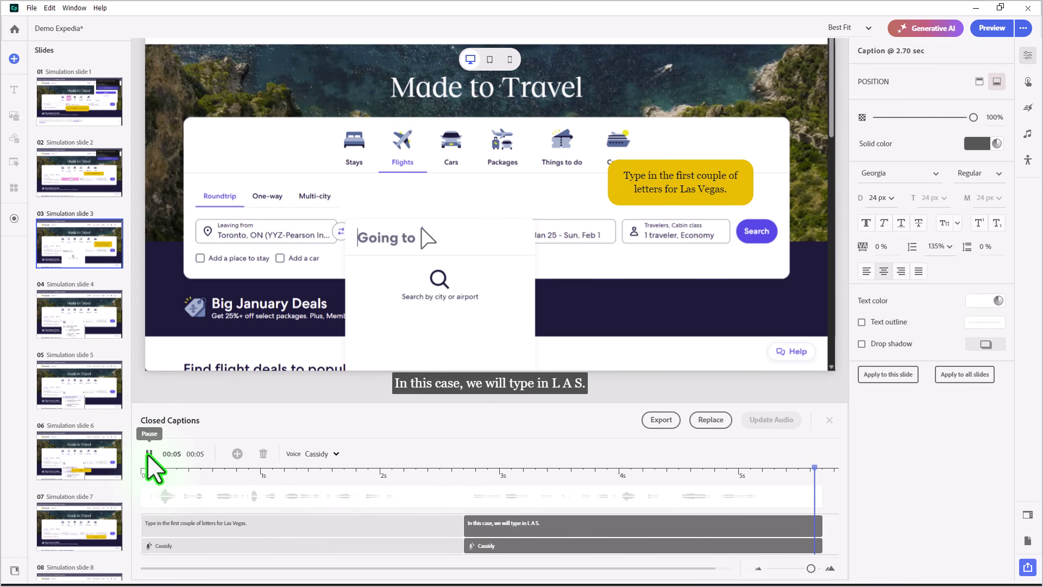
pyautogui.click(830, 420)
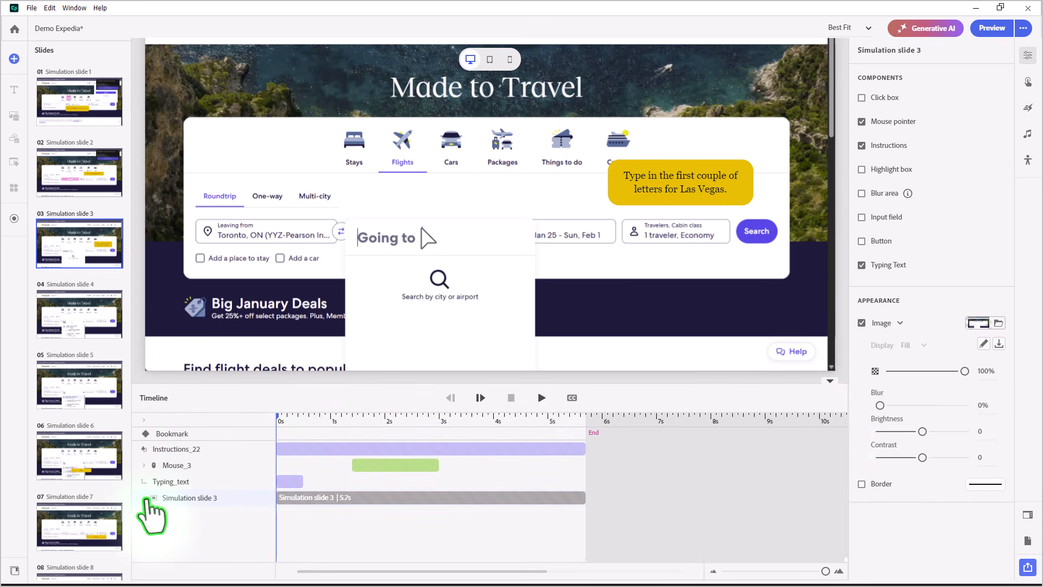
# Move slide 3's typing text to about 5.5–6 s, after the narration, and stretch the mouse pointer's duration from 0 to 6 s
pyautogui.click(143, 497)
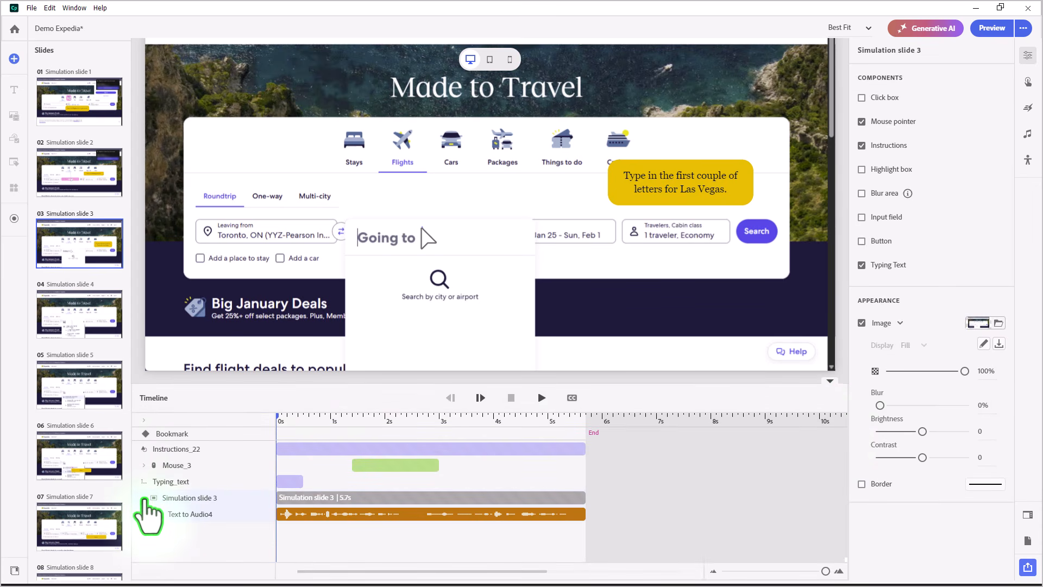
pyautogui.moveTo(291, 481); pyautogui.dragTo(591, 484)
pyautogui.click(401, 465)
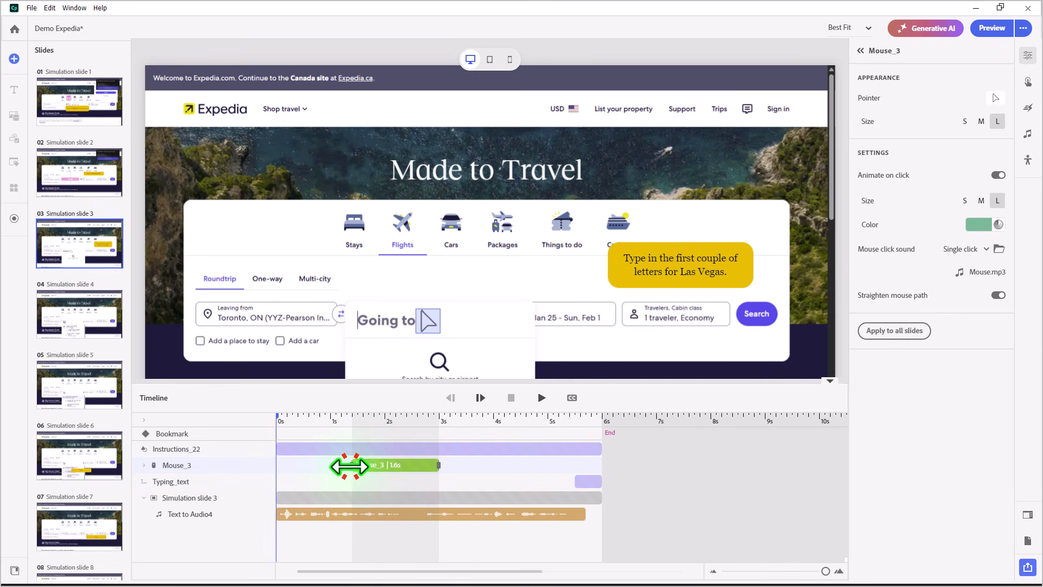
pyautogui.moveTo(349, 466); pyautogui.dragTo(256, 466)
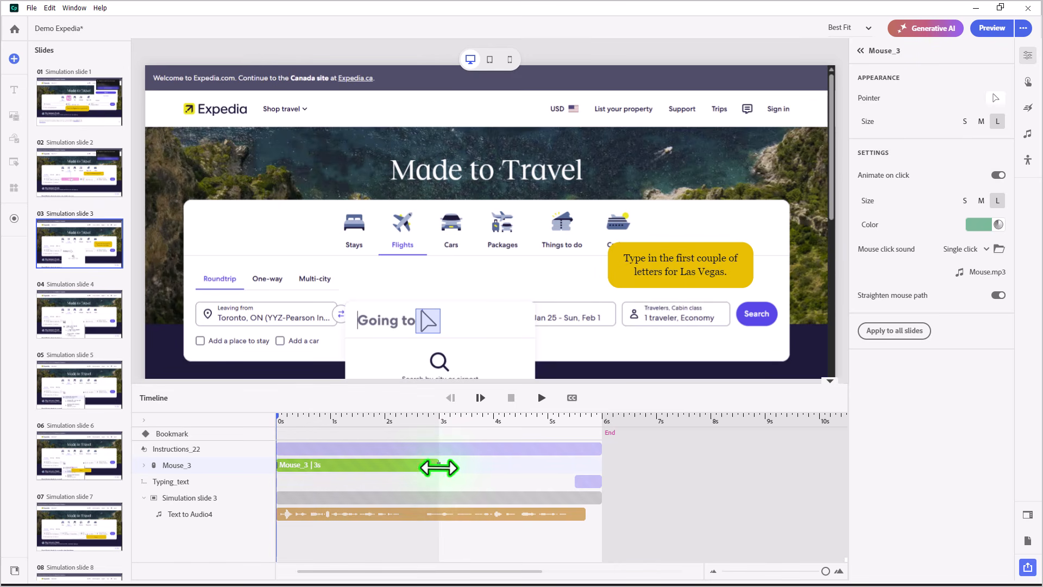
pyautogui.moveTo(439, 467); pyautogui.dragTo(601, 466)
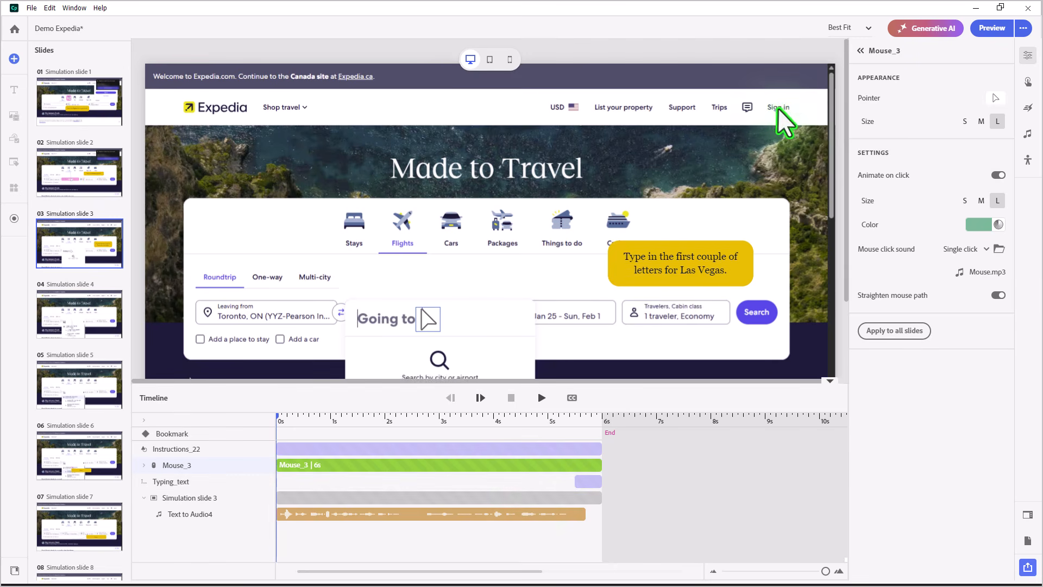
# Add a button labelled "EXIT" to slide 3 and set its Click/Tap action to Go to next slide
pyautogui.scroll(-2, 783, 119)
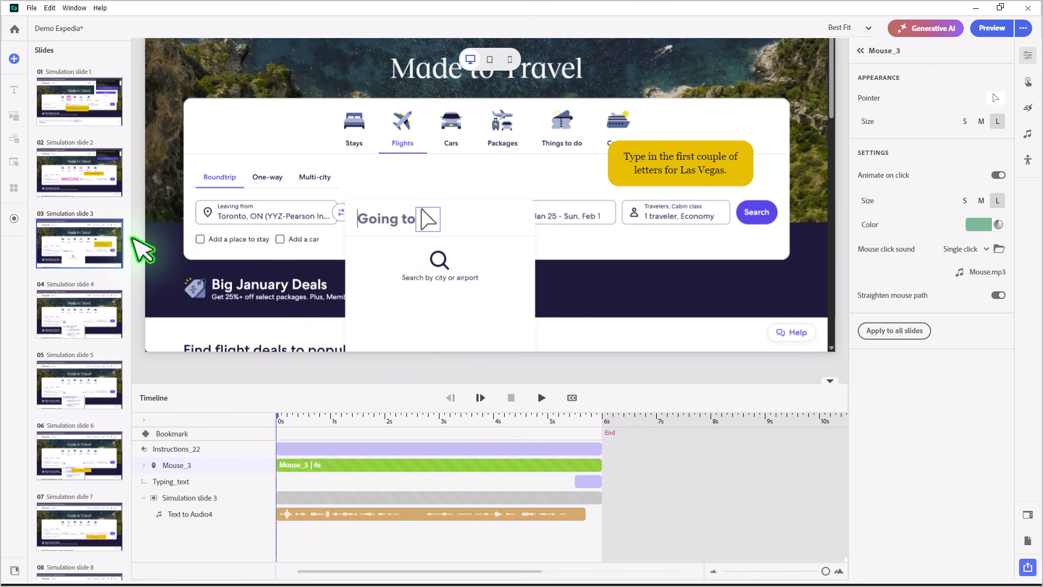
pyautogui.click(106, 255)
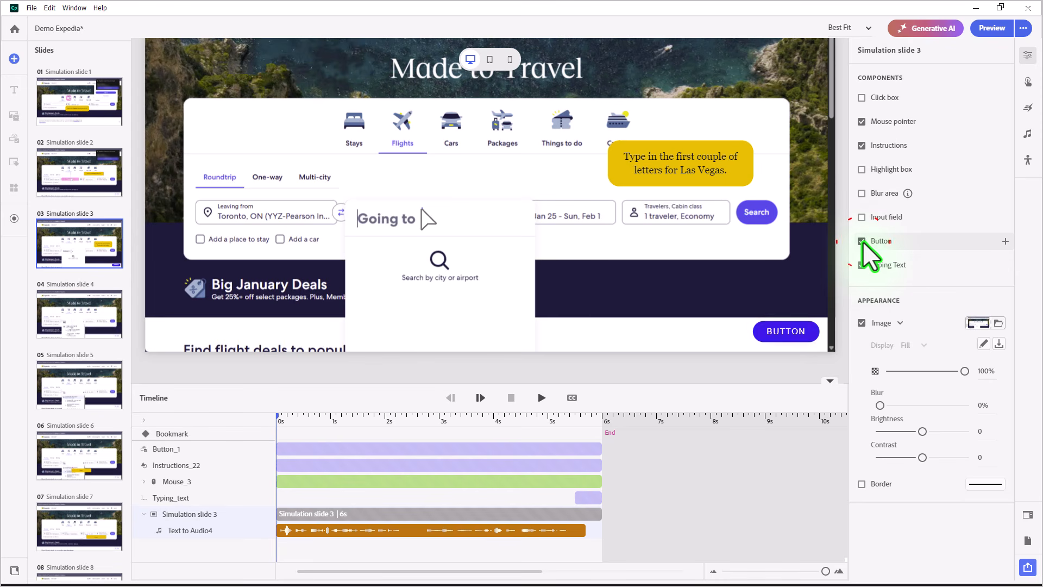
pyautogui.click(780, 330)
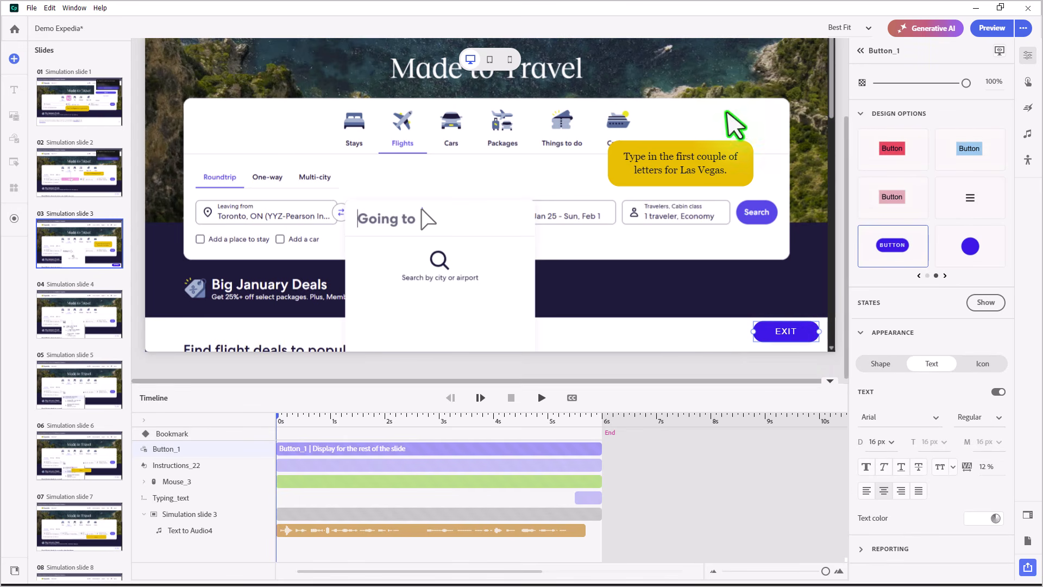
pyautogui.click(1027, 82)
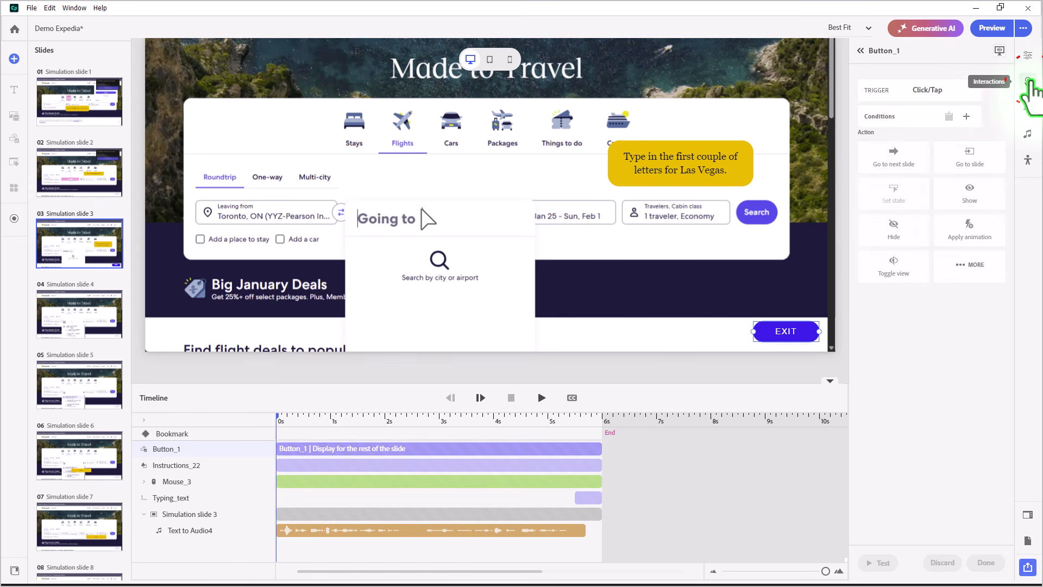
pyautogui.click(895, 163)
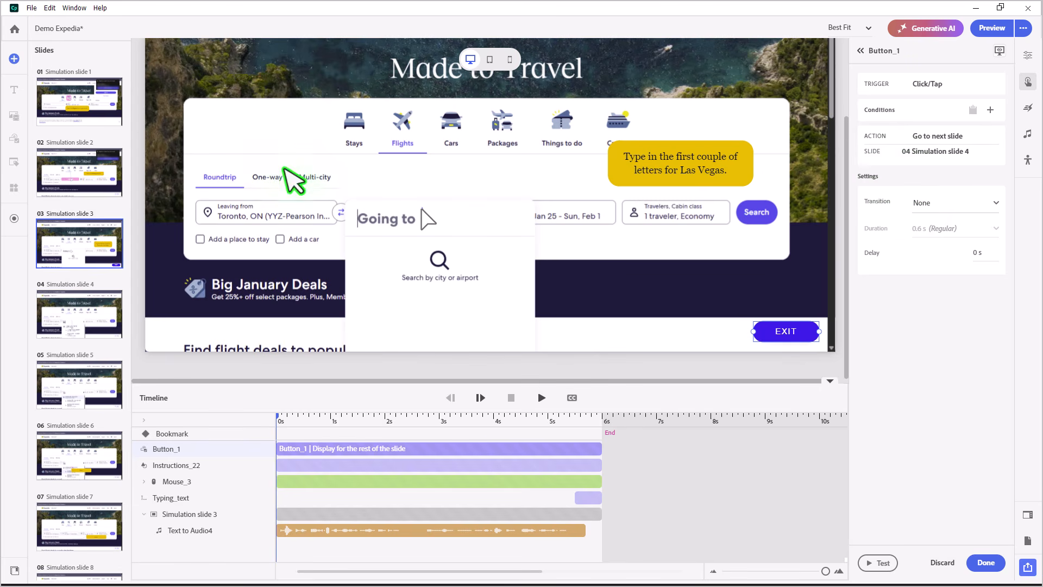
# Preview the project from slide 1 through slide 3's typing of "las", and close the preview
pyautogui.click(86, 102)
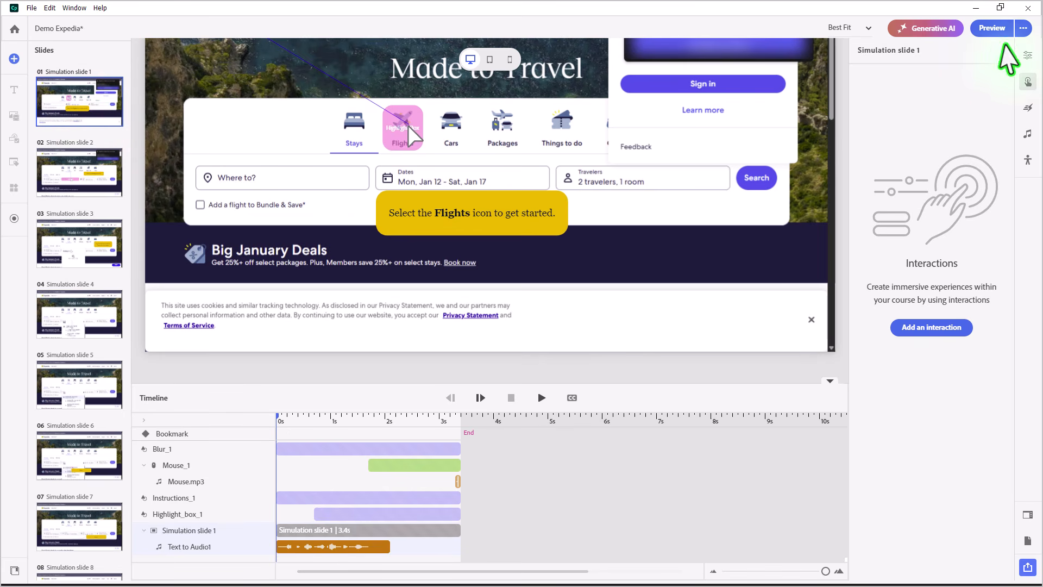
pyautogui.click(992, 30)
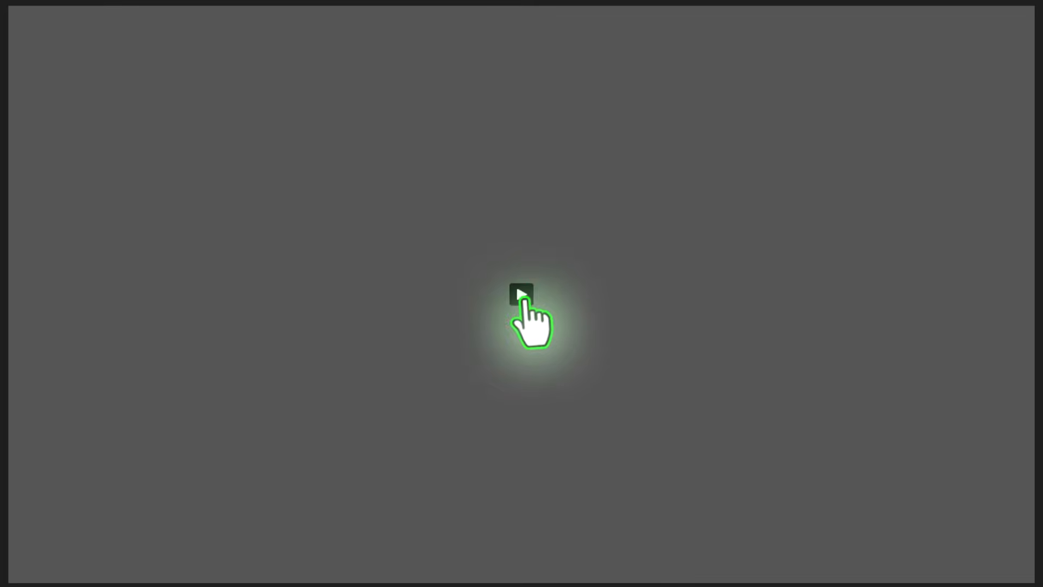
pyautogui.click(524, 296)
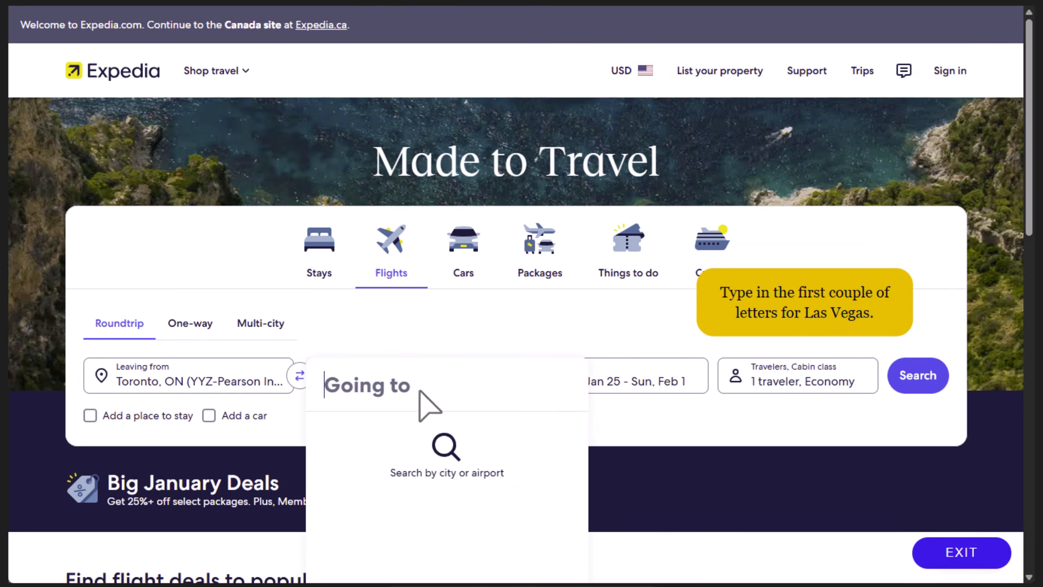
pyautogui.write('las')
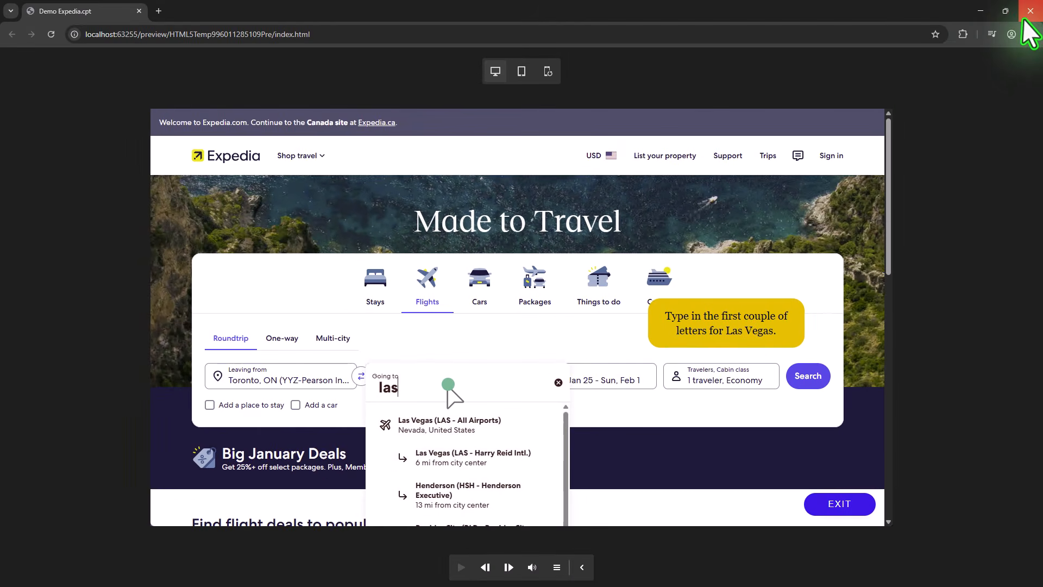
pyautogui.click(1024, 18)
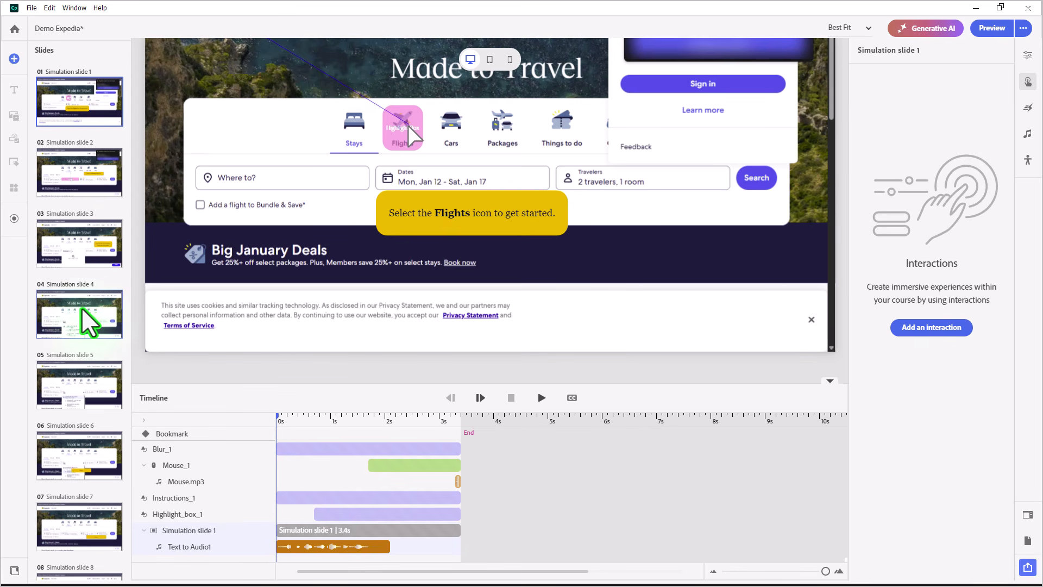
# Look through the remaining simulation slides, select every slide in the project and copy them all
pyautogui.click(82, 308)
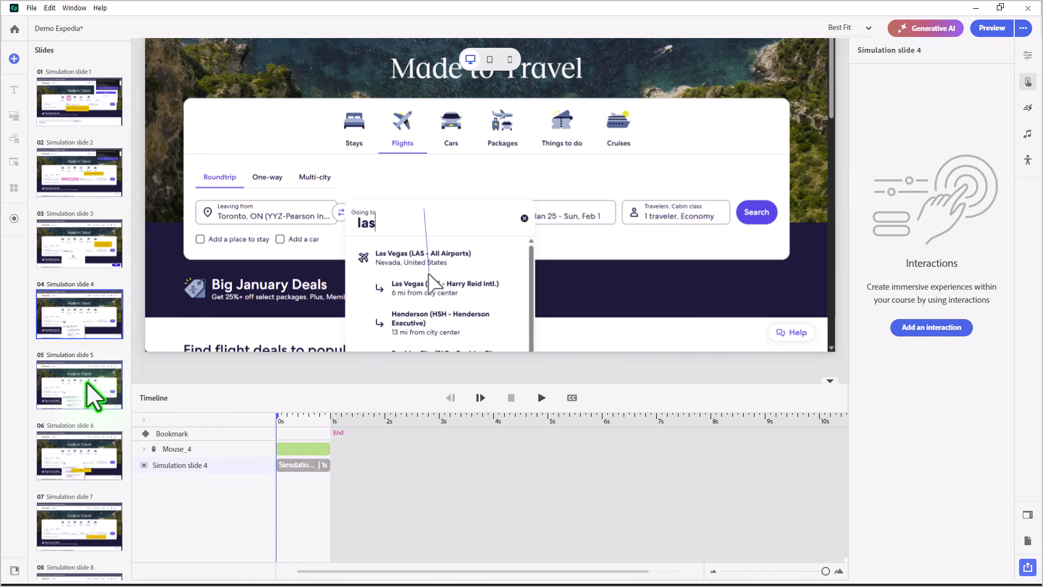
pyautogui.click(99, 449)
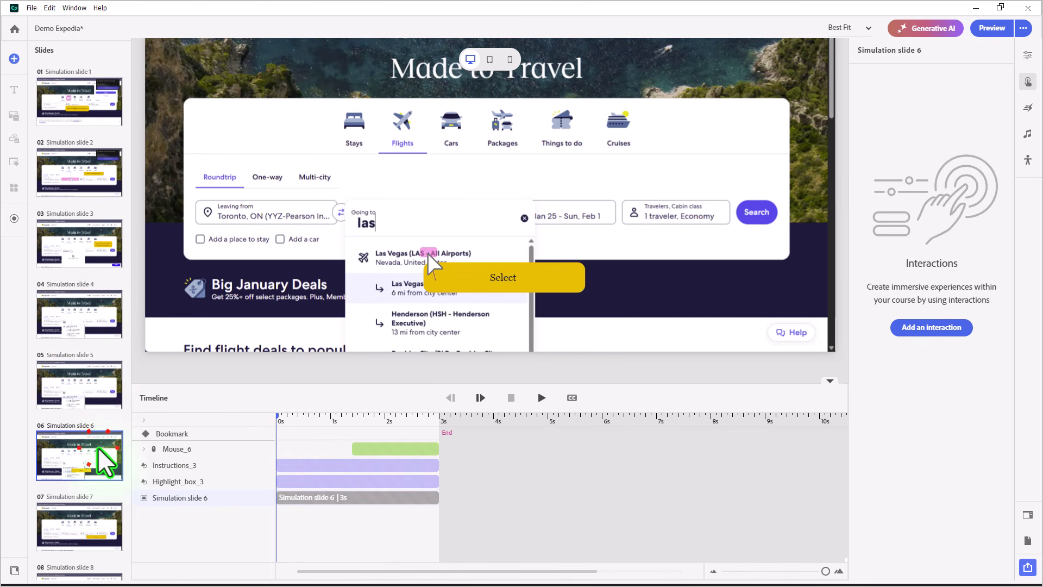
pyautogui.scroll(-8, 94, 373)
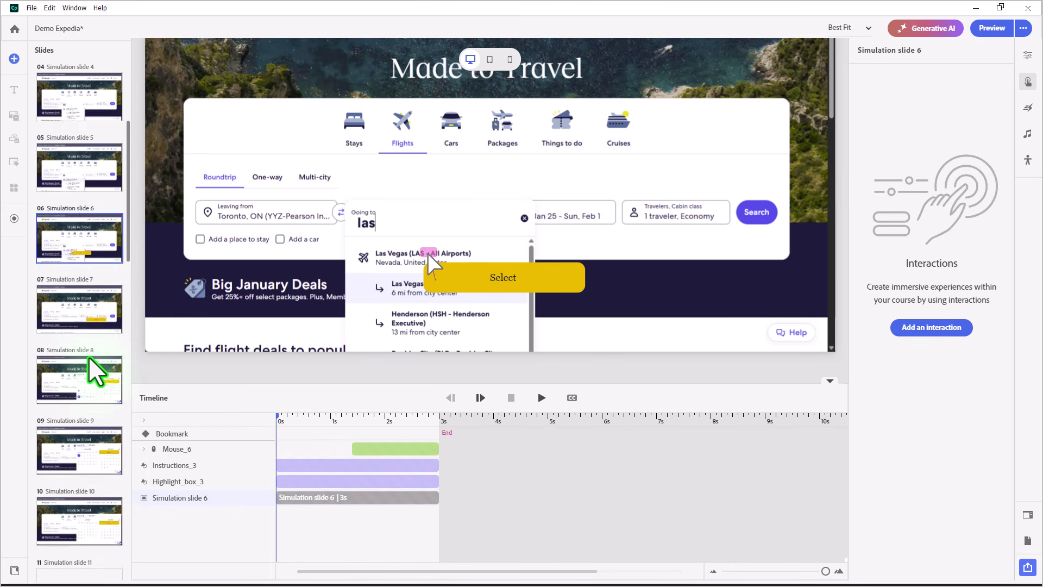
pyautogui.scroll(-8, 89, 359)
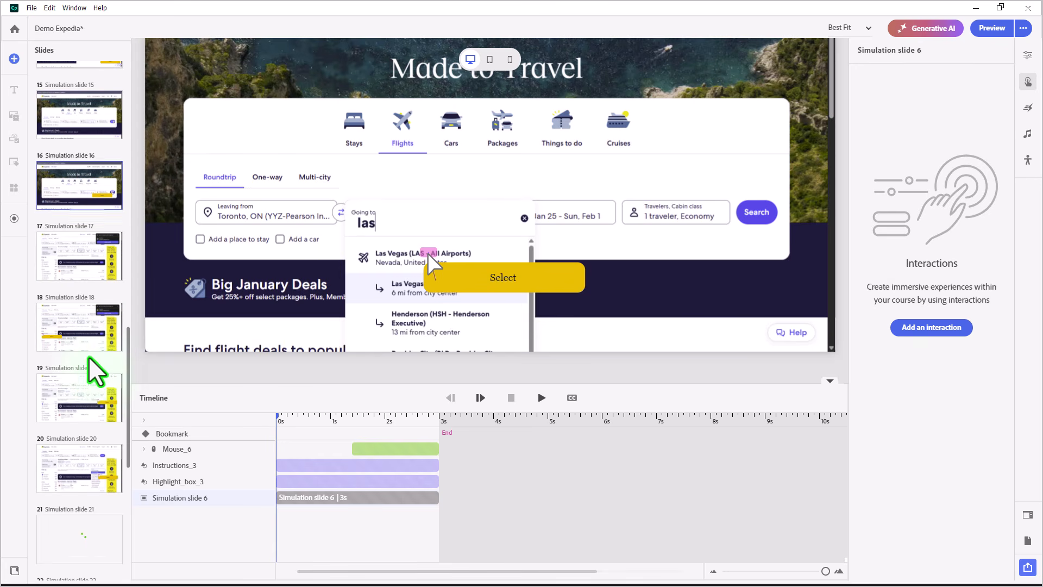
pyautogui.click(96, 114)
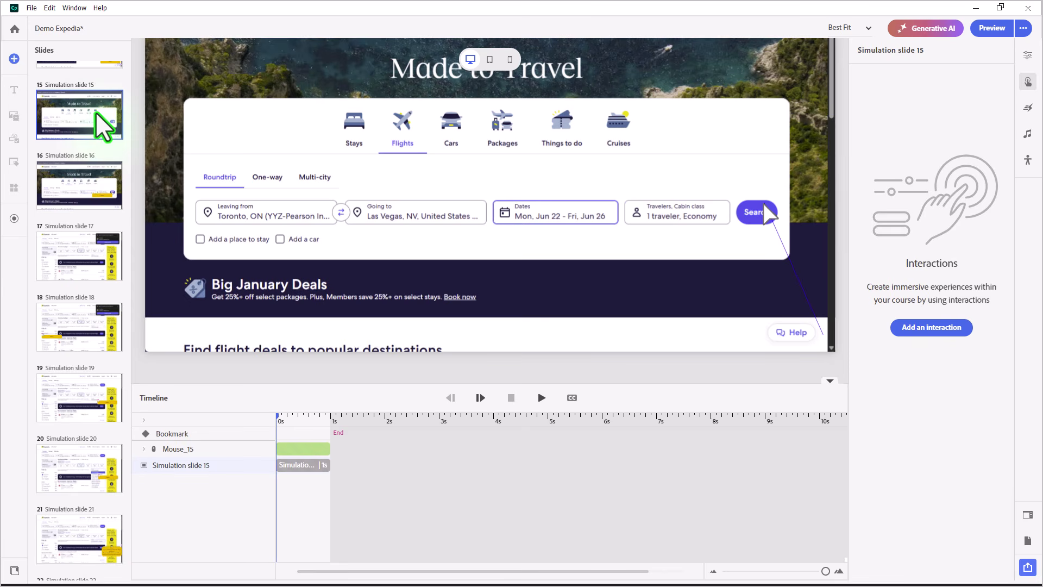
pyautogui.hotkey('ctrl', 'a')
pyautogui.scroll(-7, 96, 112)
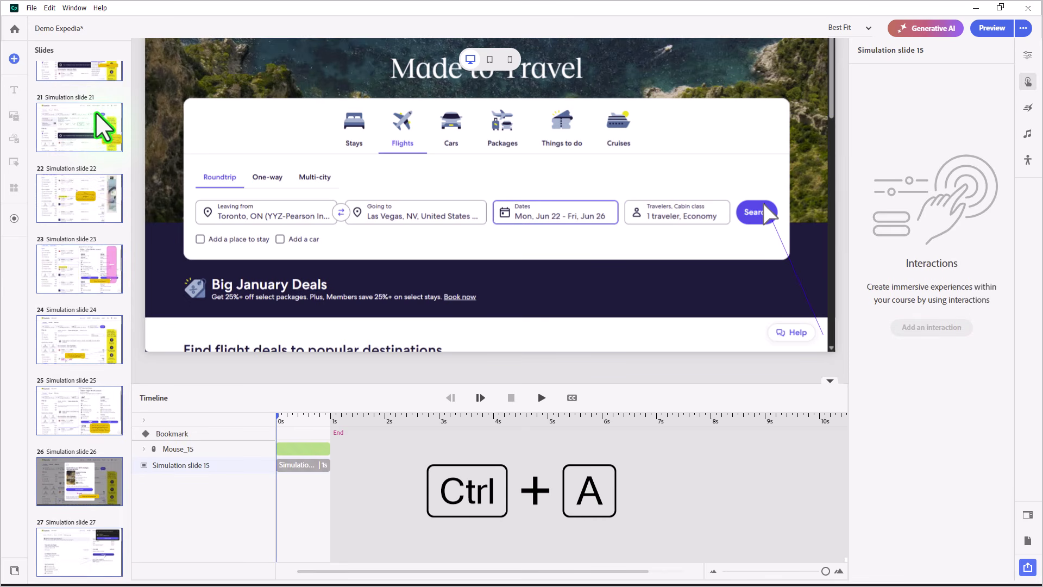
pyautogui.hotkey('ctrl', 'c')
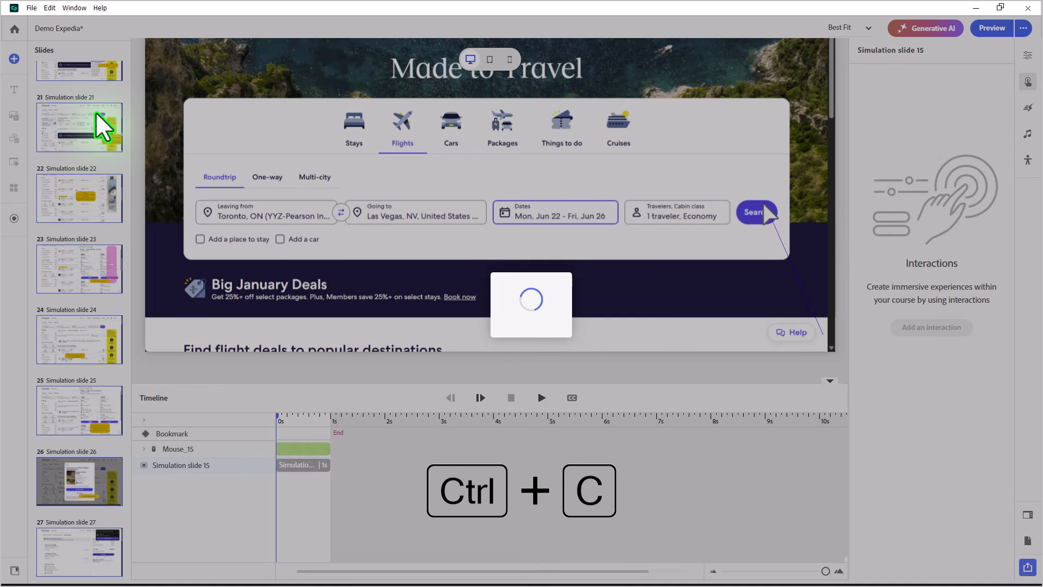